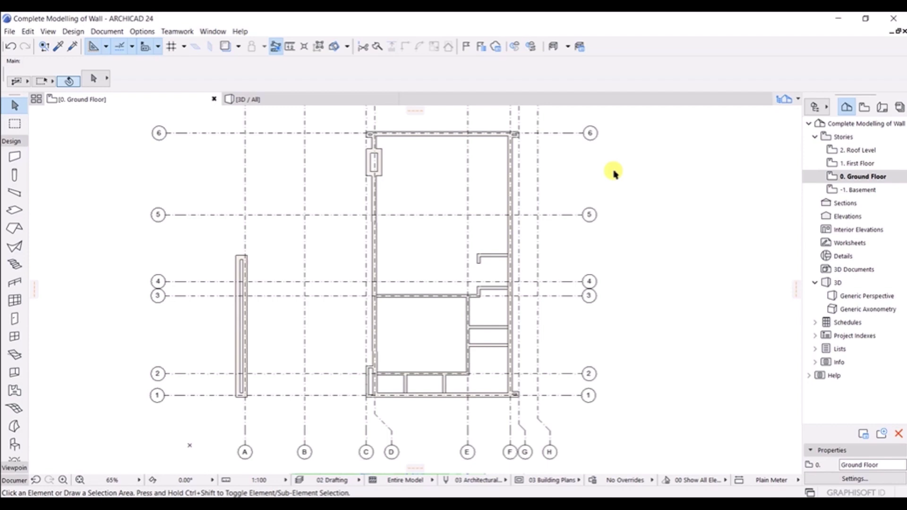
Open the generic perspective, compare it with the Ground Floor plan, and examine the outer and interior walls from several sides.
double_click(878, 296)
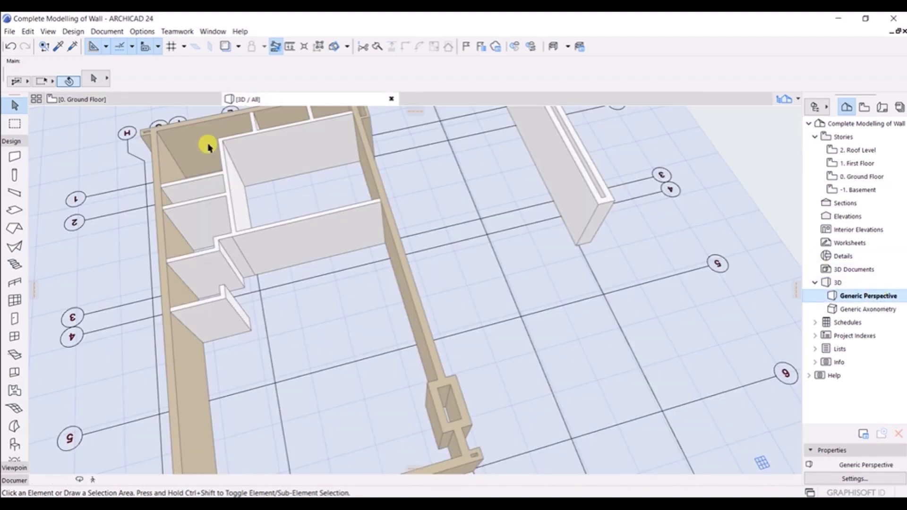
left_click(218, 100)
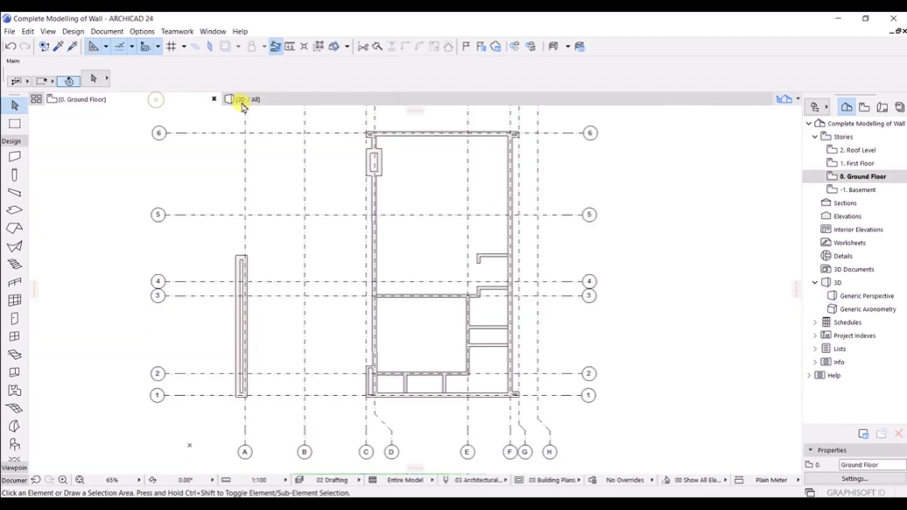
left_click(270, 100)
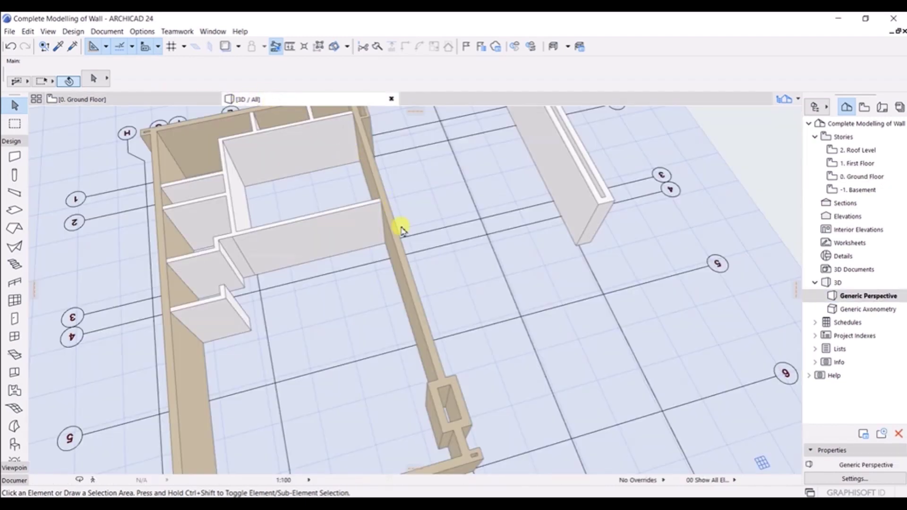
scroll(465, 275, "down", 6)
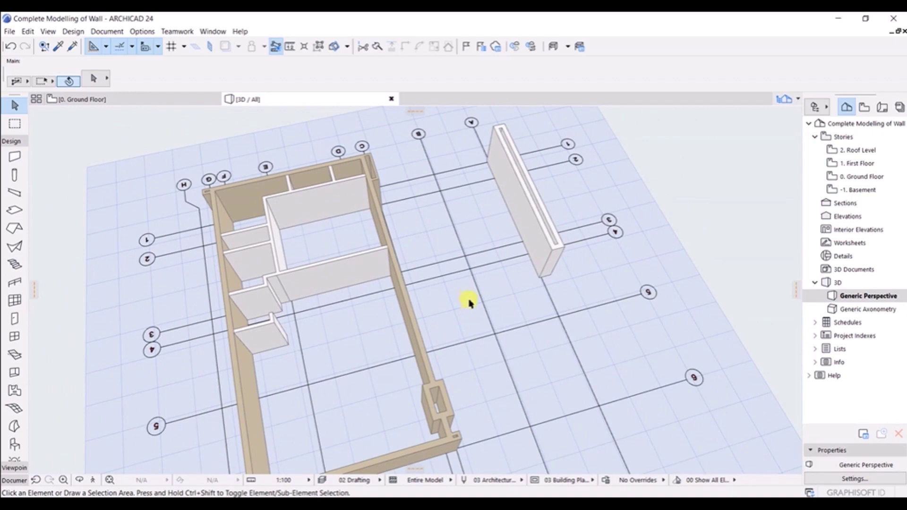
middle_click_drag(451, 363, 431, 324)
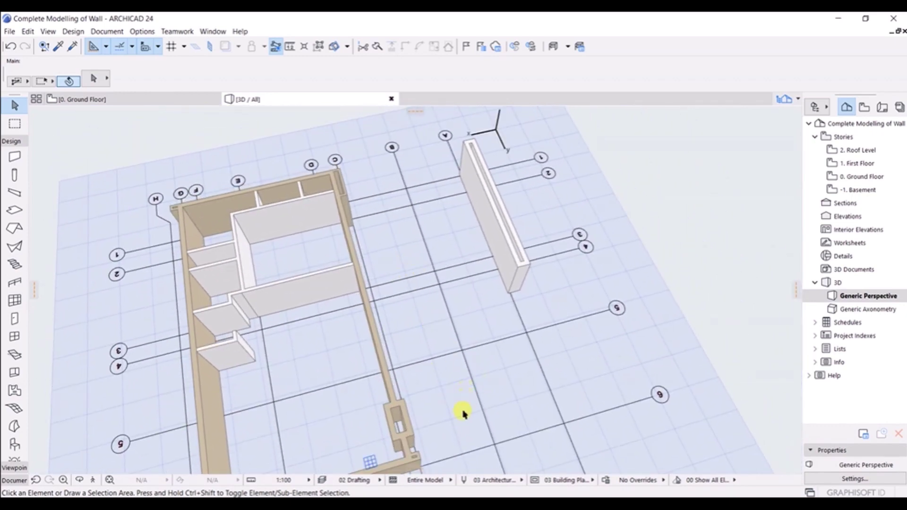
middle_click_drag(467, 436, 432, 310, "shift")
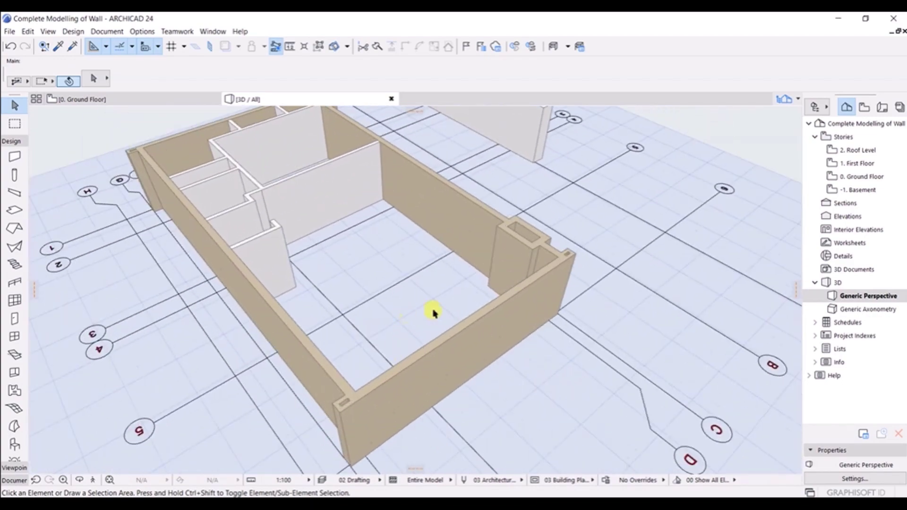
scroll(523, 318, "up", 3)
middle_click_drag(606, 303, 456, 365, "shift")
middle_click_drag(284, 344, 405, 377, "shift")
scroll(391, 360, "up", 2)
scroll(482, 238, "up", 2)
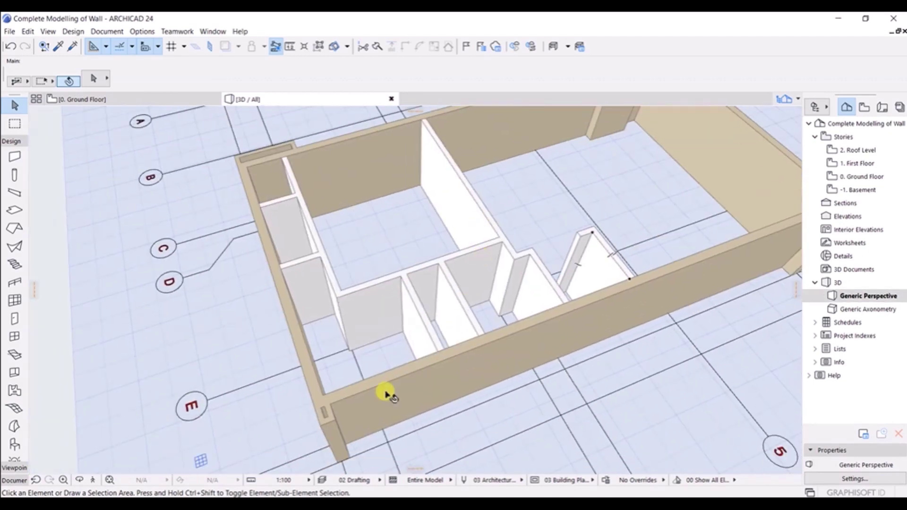
Examine the hollow wall column and corner near grid line 6, along with the overall arrangement of the partition walls.
scroll(386, 395, "down", 3)
middle_click_drag(430, 348, 255, 229, "shift")
scroll(629, 239, "up", 2)
scroll(534, 203, "up", 2)
scroll(533, 203, "up", 5)
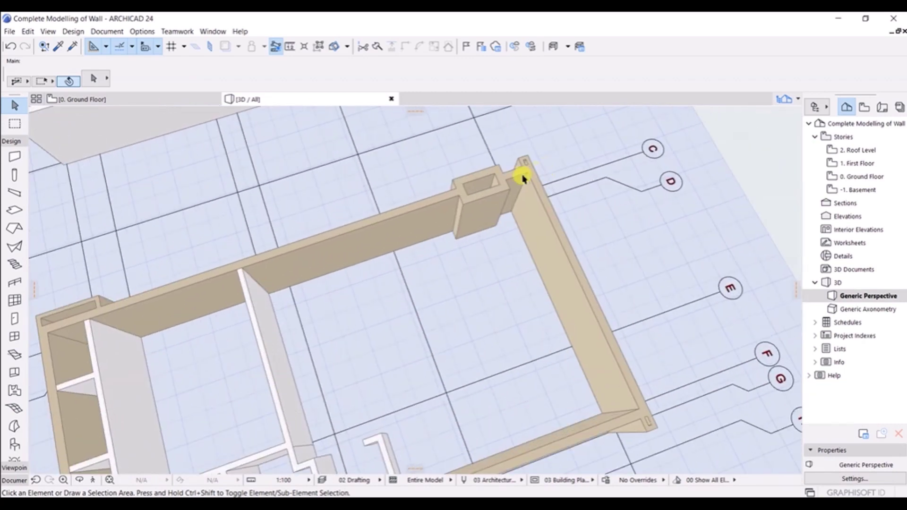
scroll(513, 174, "down", 4)
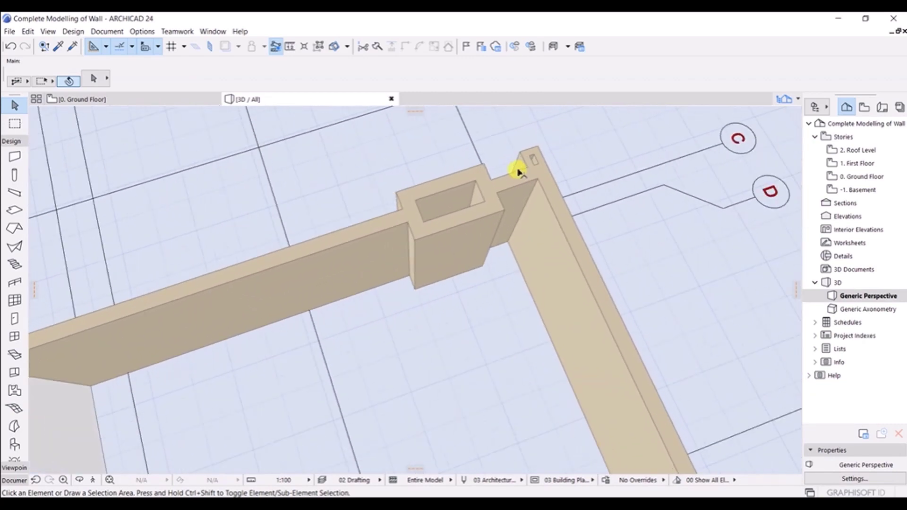
scroll(538, 383, "down", 3)
middle_click_drag(527, 383, 413, 318, "shift")
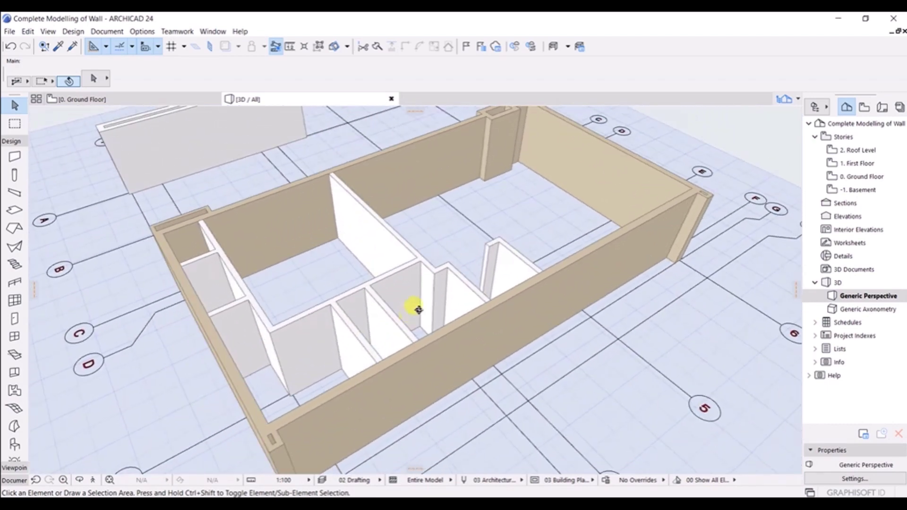
middle_click_drag(449, 399, 360, 318, "shift")
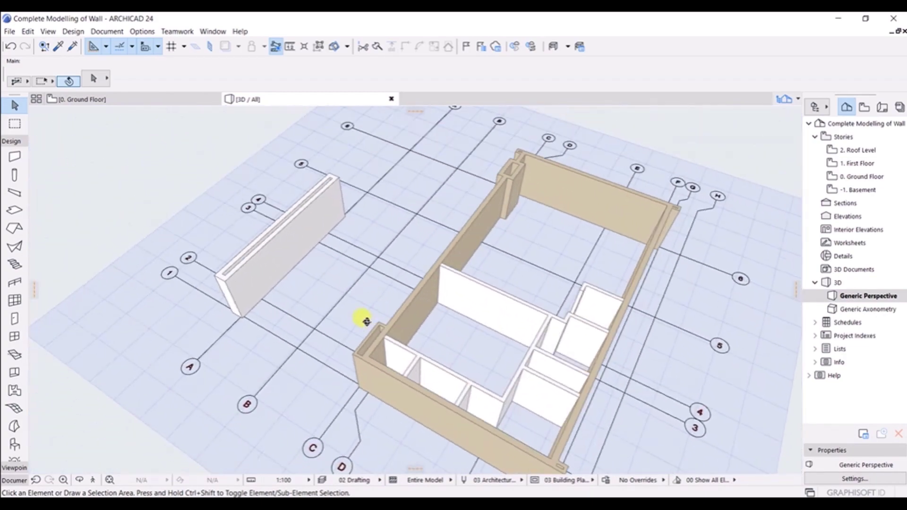
scroll(344, 288, "up", 5)
middle_click(463, 296, "shift")
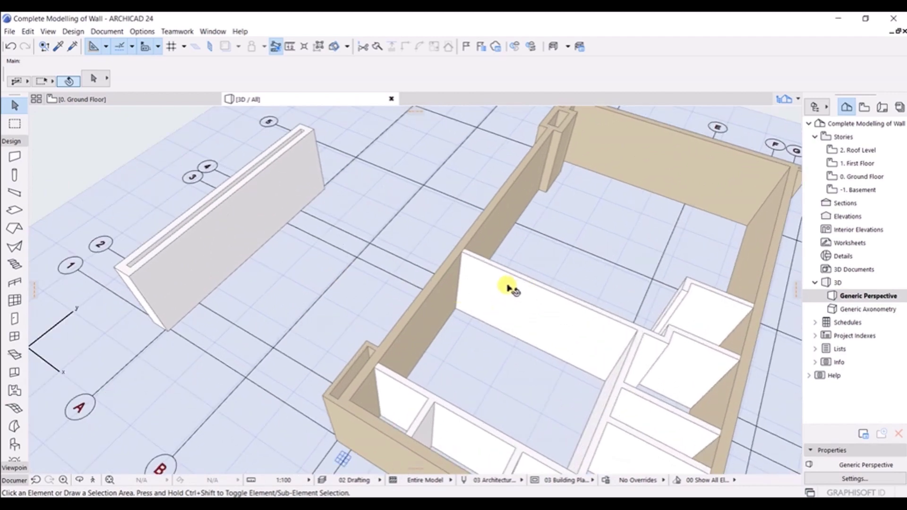
Select the long partition wall along grid line 3, and the inner face wall of the freestanding wall, to inspect their editing nodes.
left_click(547, 294)
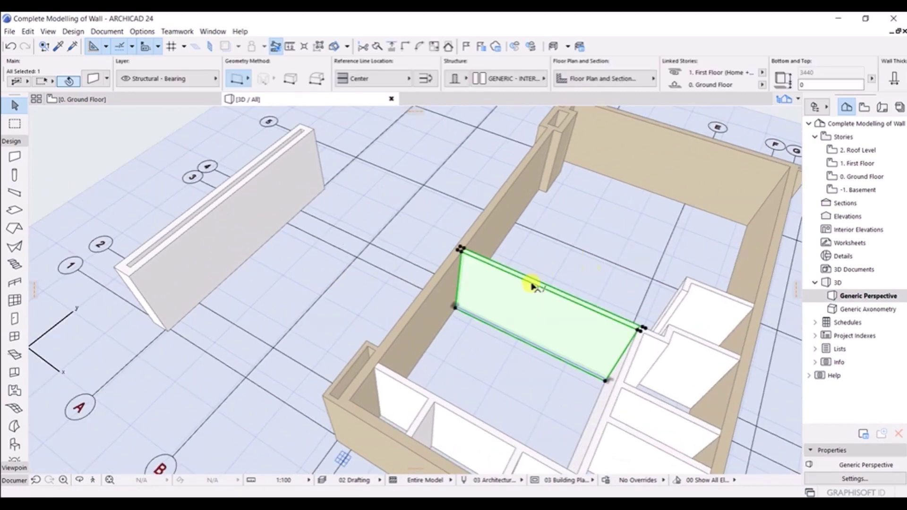
scroll(639, 310, "up", 2)
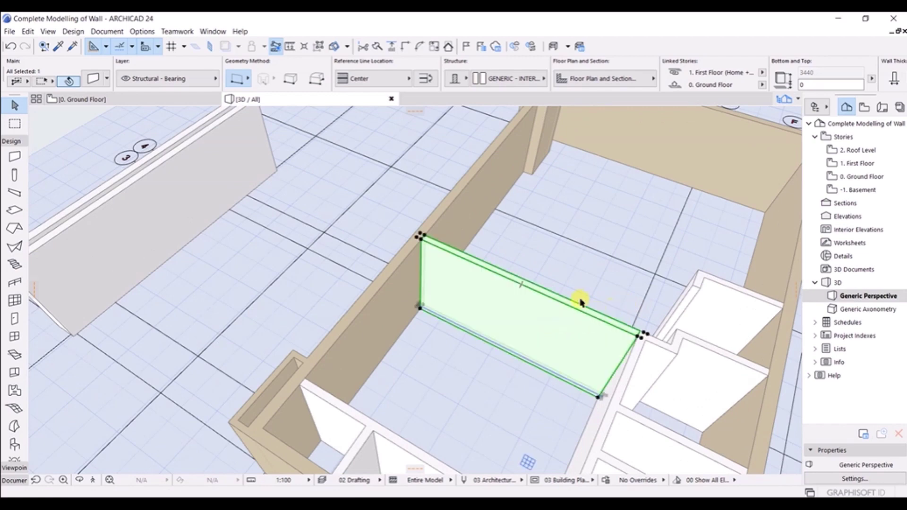
scroll(532, 256, "up", 2)
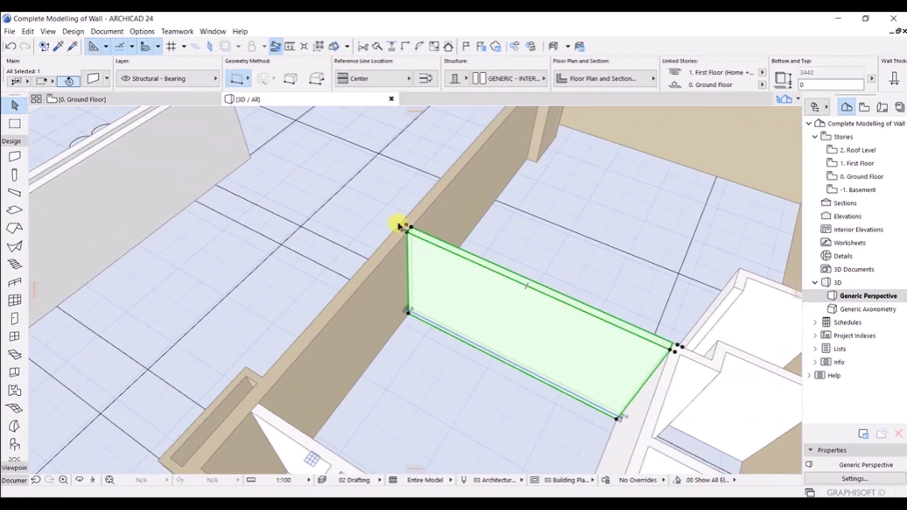
left_click(567, 217)
middle_click_drag(449, 219, 257, 270, "shift")
left_click(252, 263)
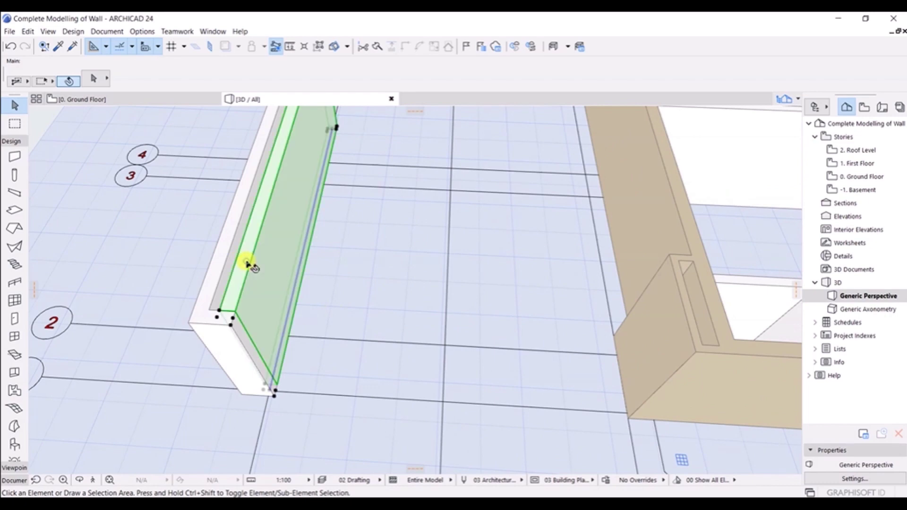
left_click(232, 326)
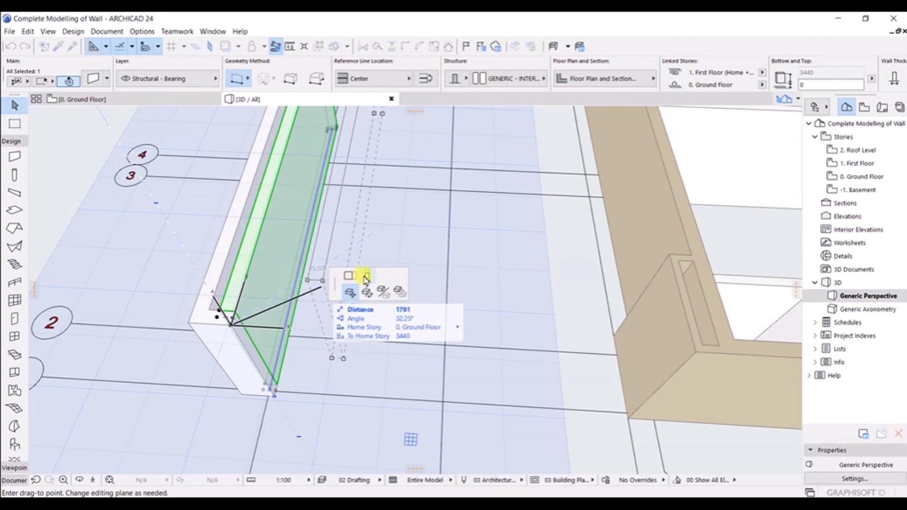
left_click(367, 278)
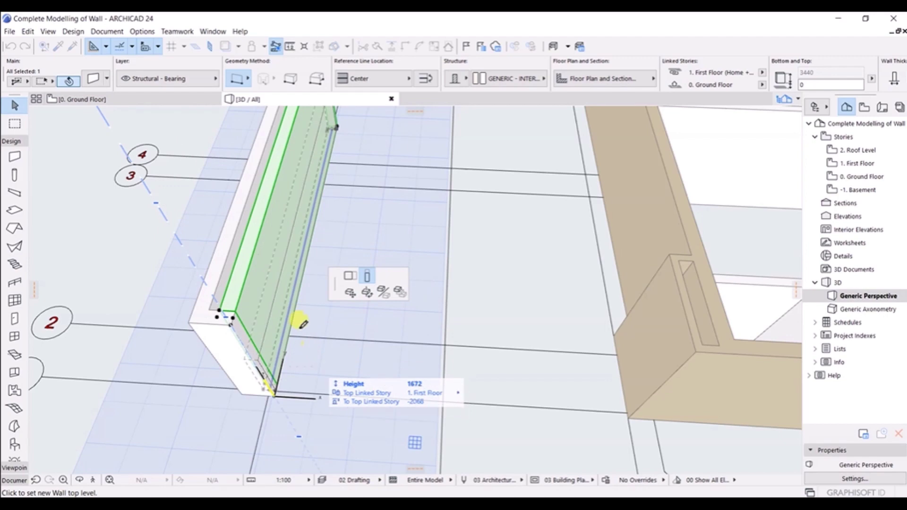
left_click(351, 293)
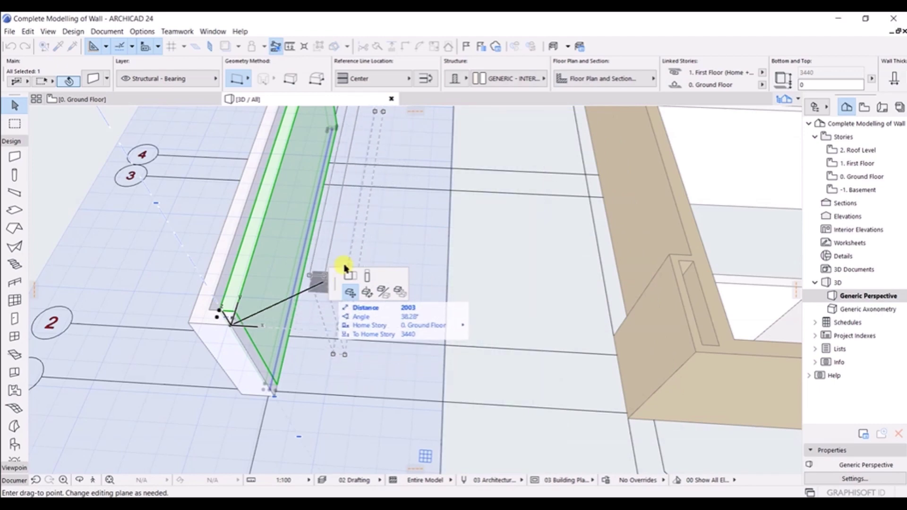
key("Escape")
Examine the freestanding wall together with the complete building layout in an overall perspective, leaving nothing selected.
scroll(366, 296, "down", 2)
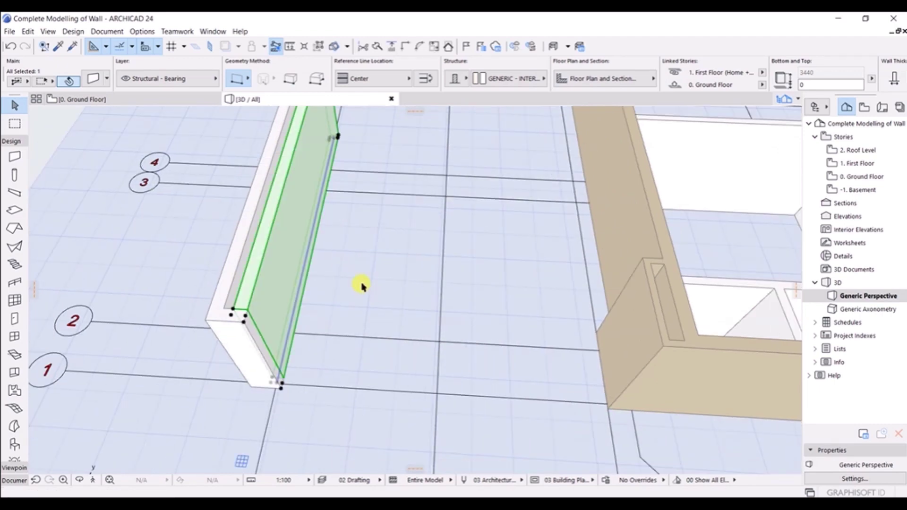
scroll(360, 291, "down", 2)
scroll(349, 325, "up", 1)
scroll(348, 324, "down", 2)
scroll(443, 316, "down", 1)
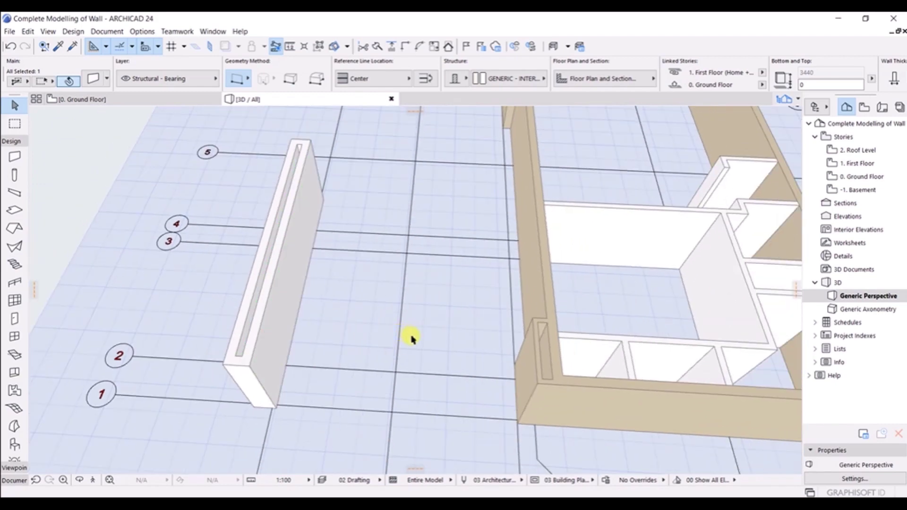
scroll(431, 384, "up", 2)
scroll(396, 349, "down", 2)
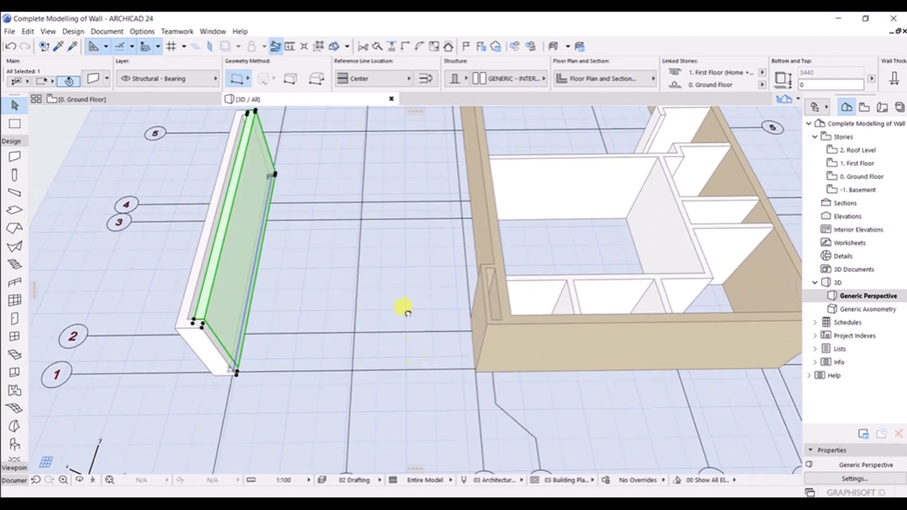
scroll(405, 310, "up", 3)
middle_click_drag(370, 362, 299, 374, "shift")
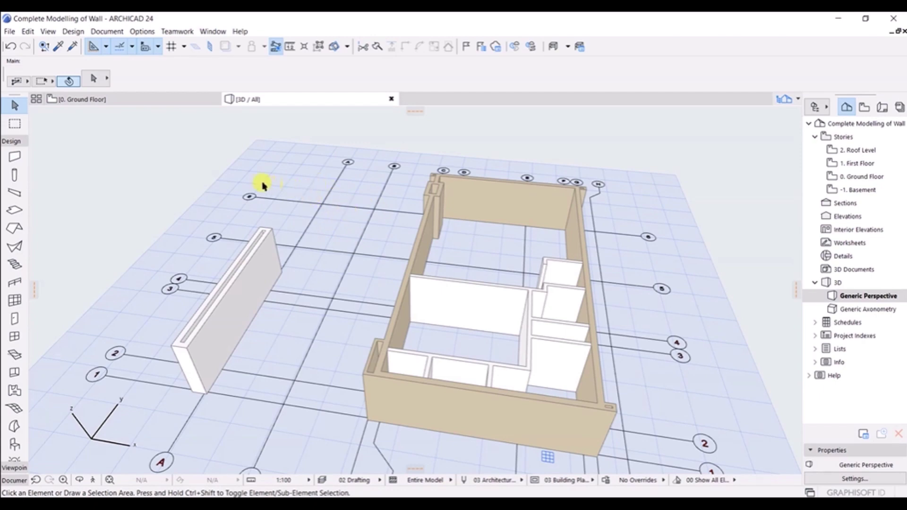
Activate the Slab tool and return to the Ground Floor plan.
left_click(12, 213)
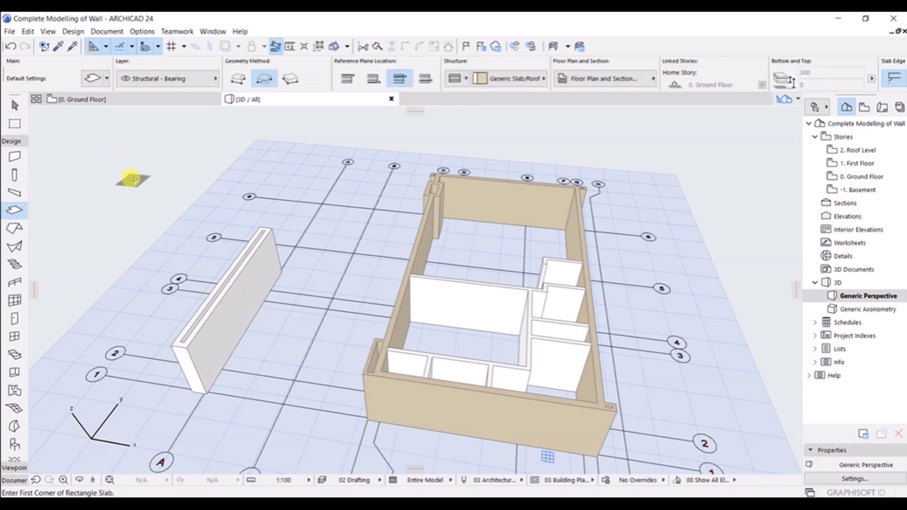
key("ctrl+t")
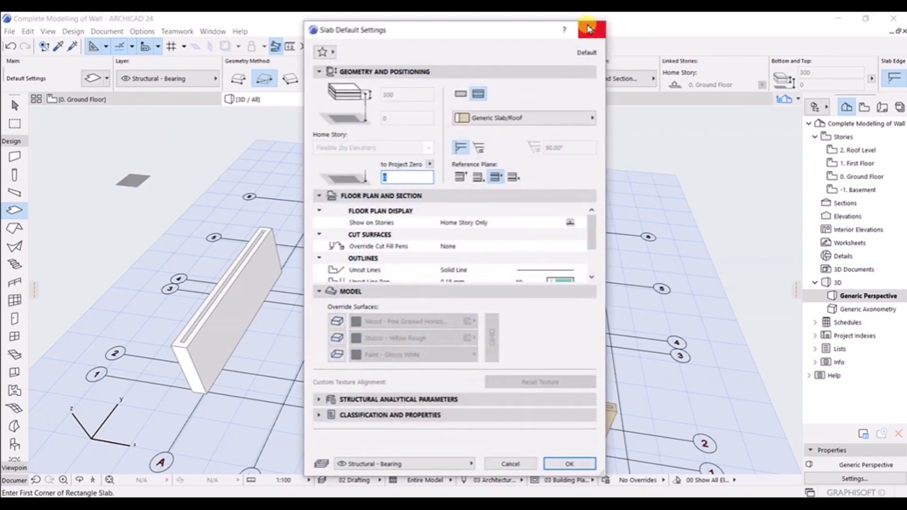
left_click(591, 29)
left_click(190, 98)
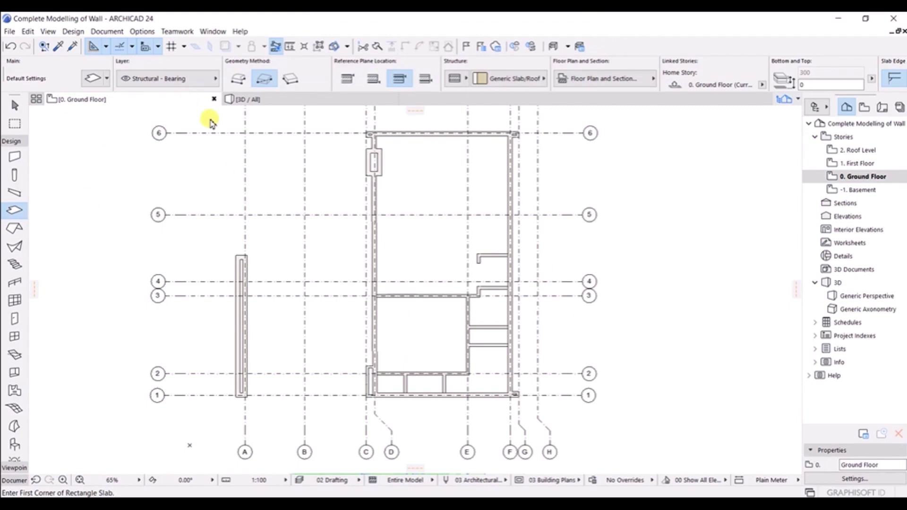
Set the slab defaults to a basic structure with GENERIC - STRUCTURAL material and the reference plane at the slab's top.
key("ctrl+t")
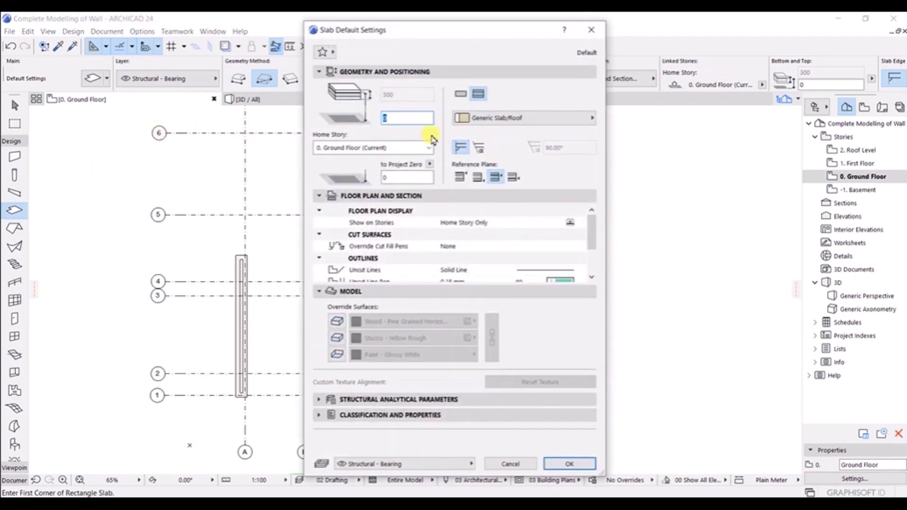
left_click(461, 94)
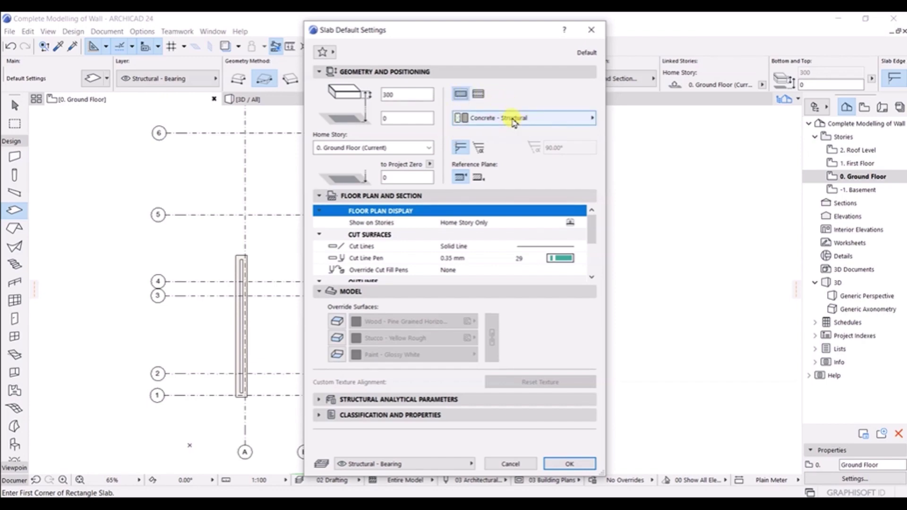
left_click(514, 122)
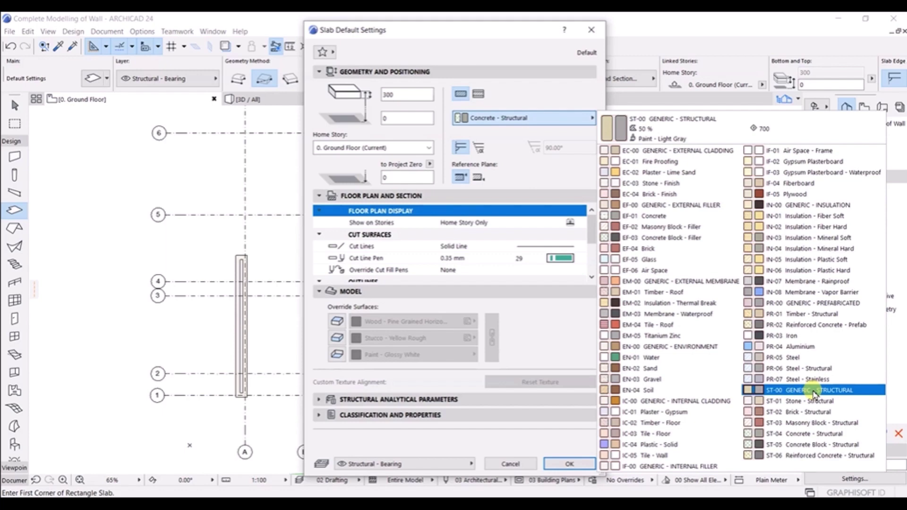
left_click(814, 391)
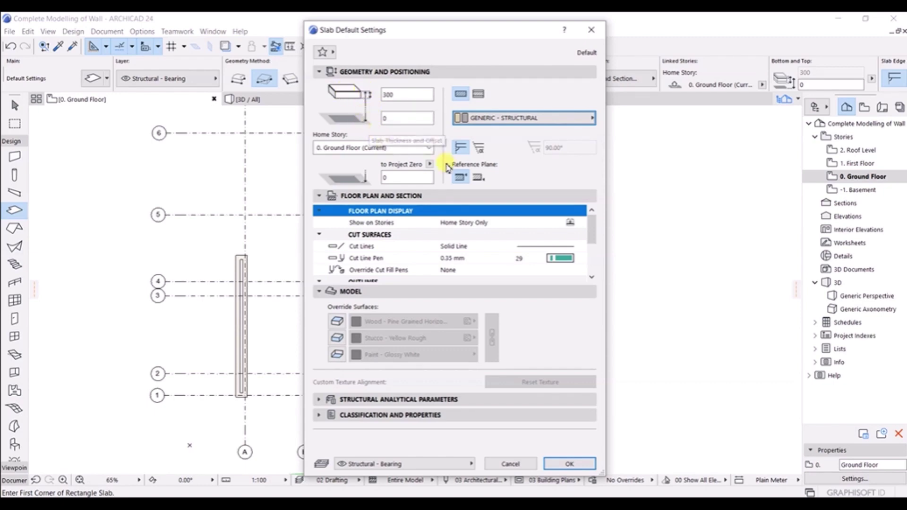
left_click(479, 178)
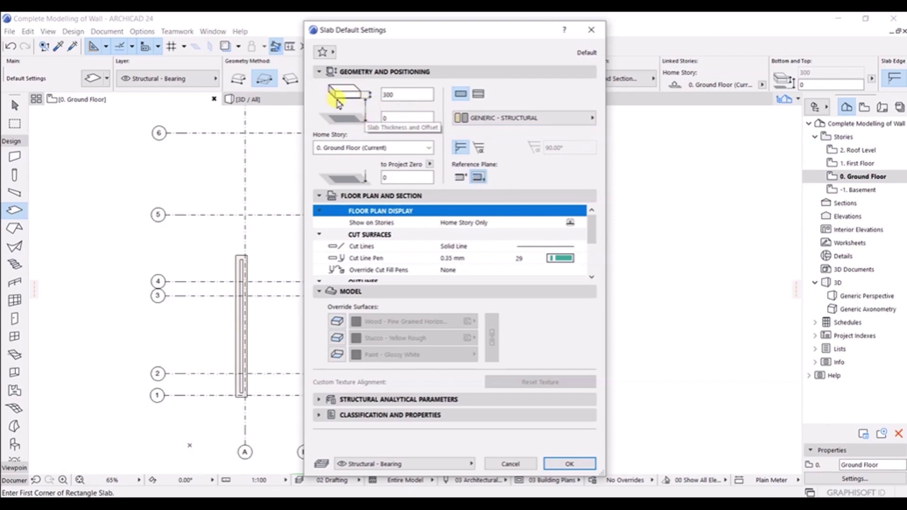
left_click(461, 177)
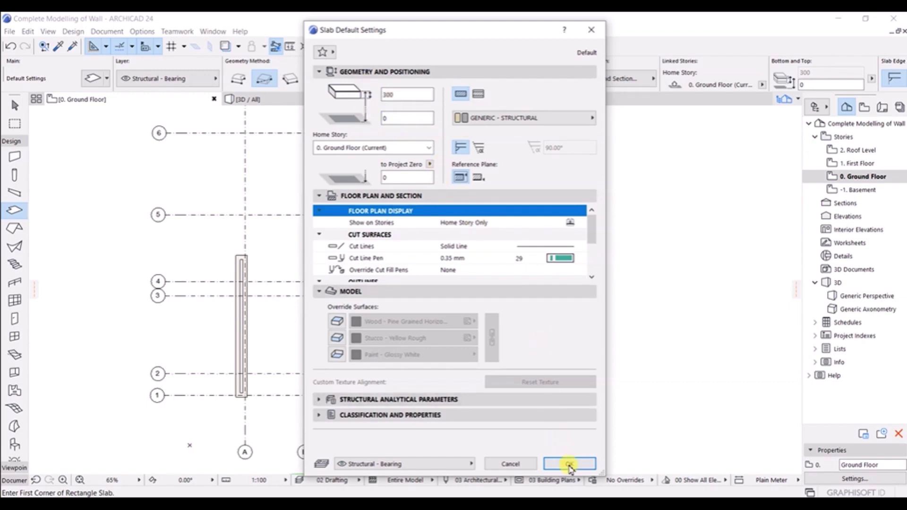
left_click(569, 464)
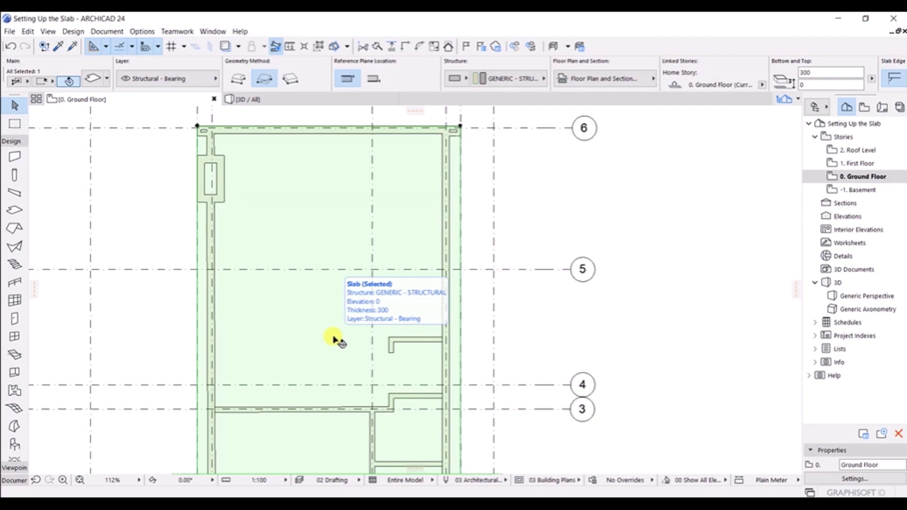
Insert a slab node on the edge along grid line G, at the inner corner of the wall end near grid line 6.
scroll(492, 158, "up", 4)
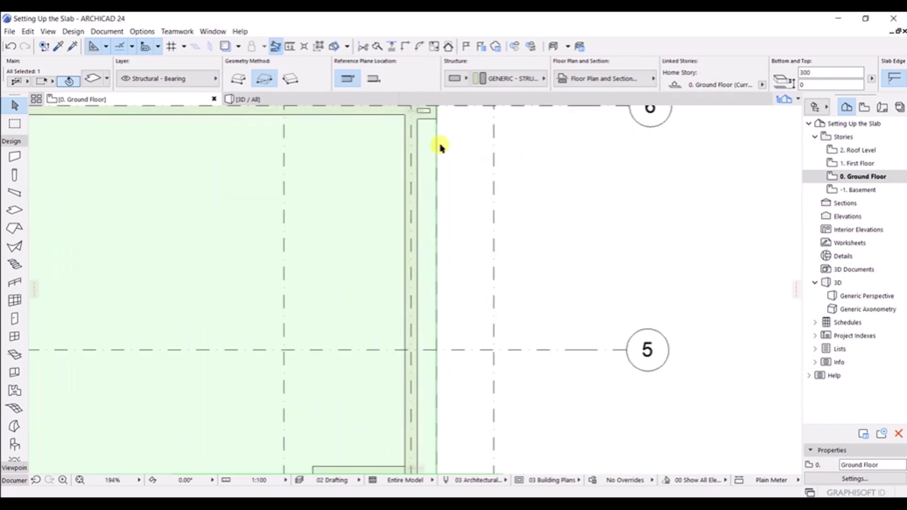
scroll(448, 180, "up", 1)
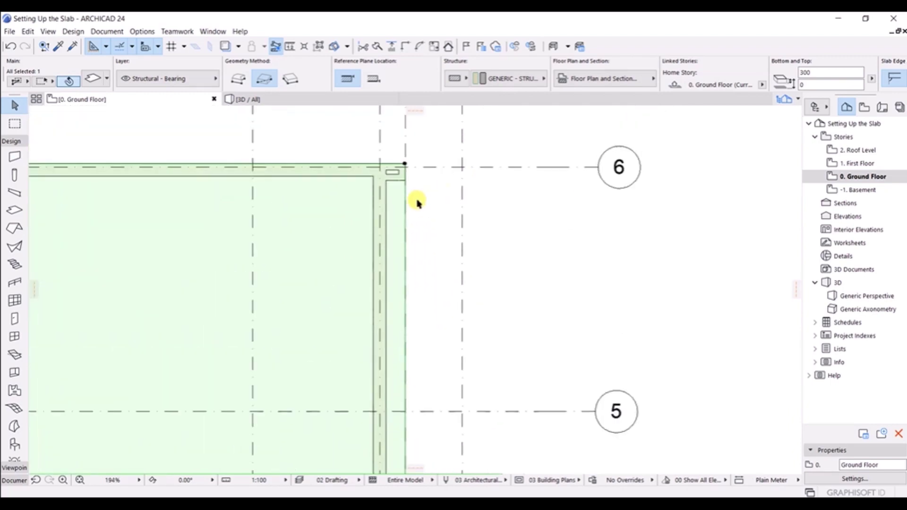
scroll(409, 191, "up", 3)
left_click(403, 199)
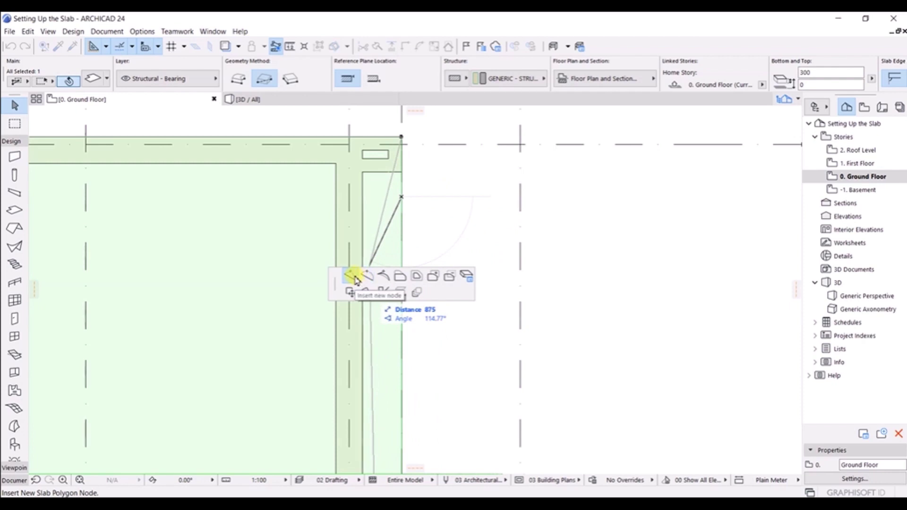
left_click(401, 171)
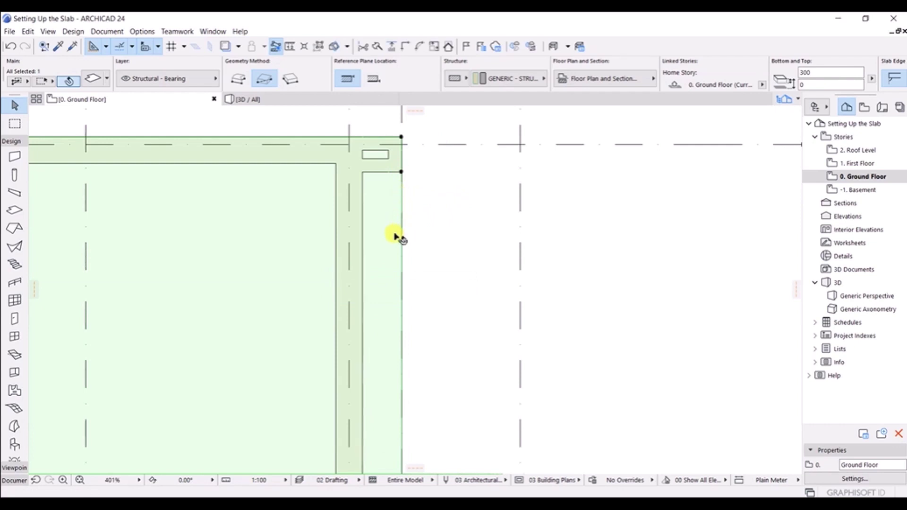
Insert a slab node on the edge along grid line G, at the inner corner of the wall end near grid line 1.
scroll(396, 238, "down", 4)
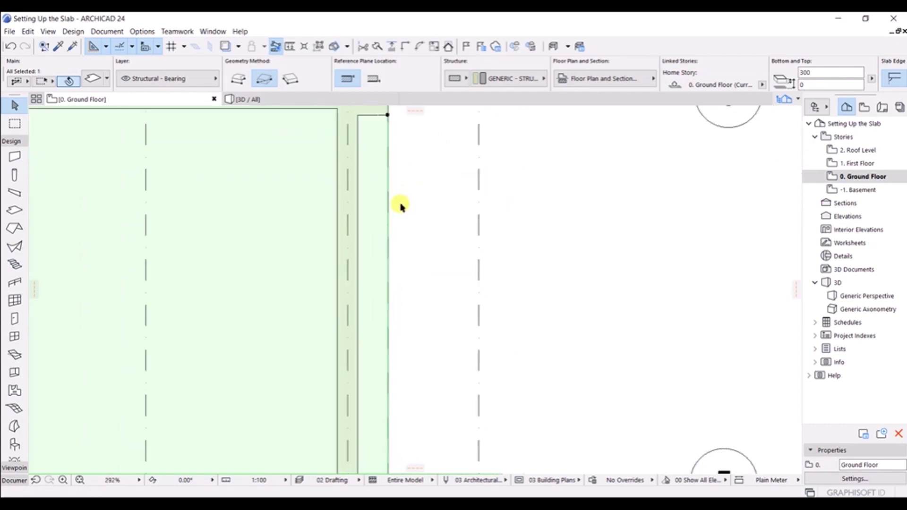
scroll(399, 222, "down", 3)
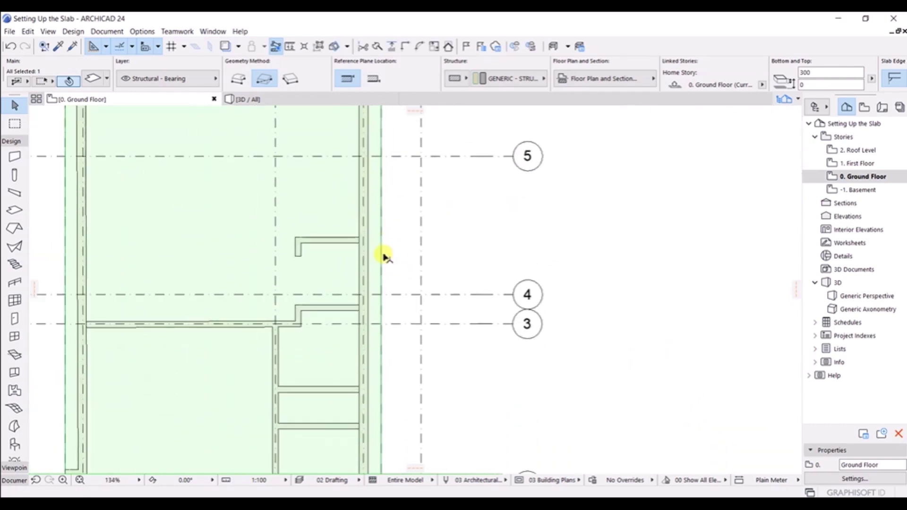
scroll(377, 339, "up", 3)
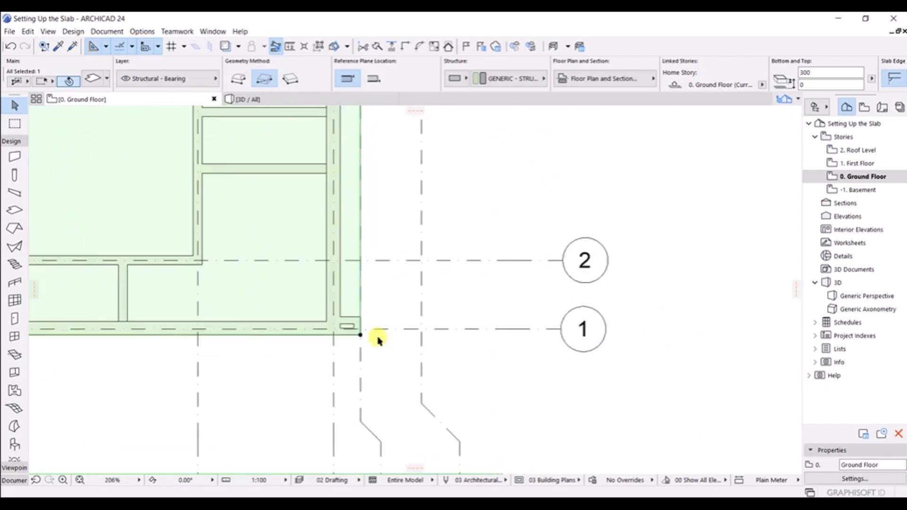
left_click(357, 300)
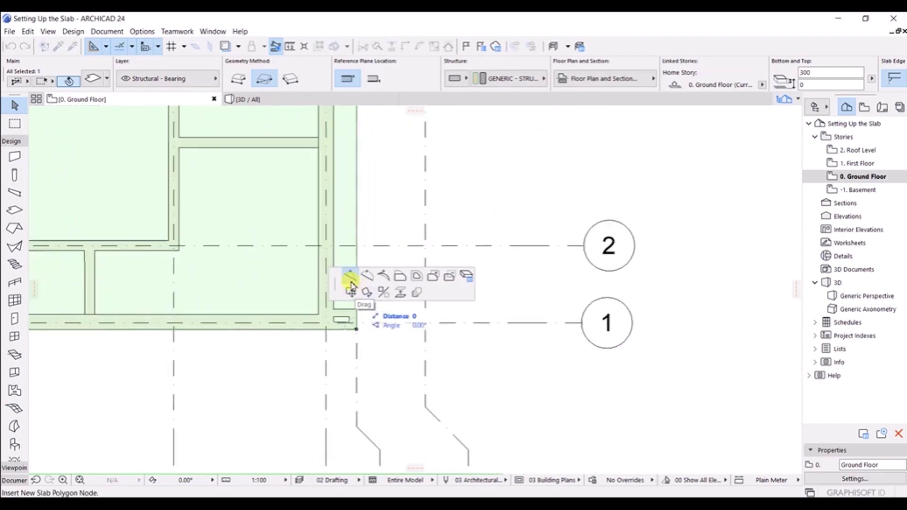
left_click(350, 276)
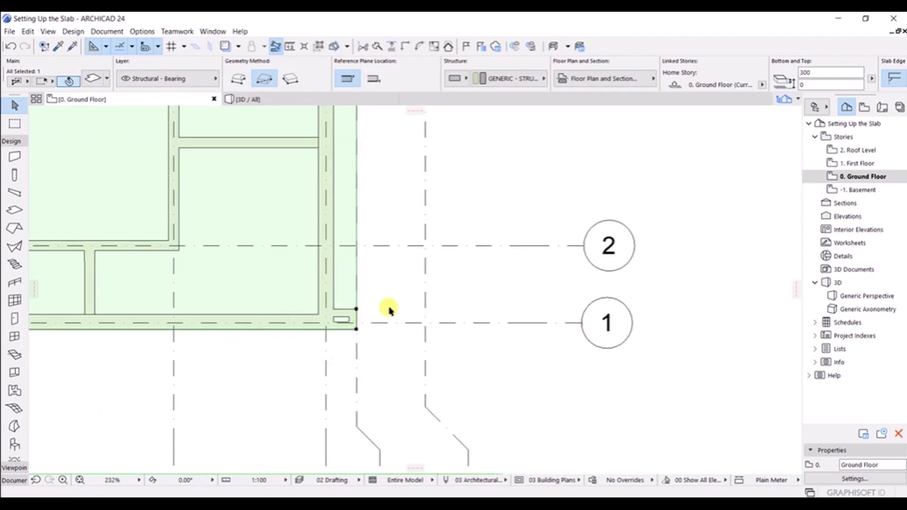
Offset the slab edge between the two wall ends inward from grid line G to the outer face of the wall along grid line F.
scroll(366, 249, "down", 2)
scroll(386, 270, "down", 3)
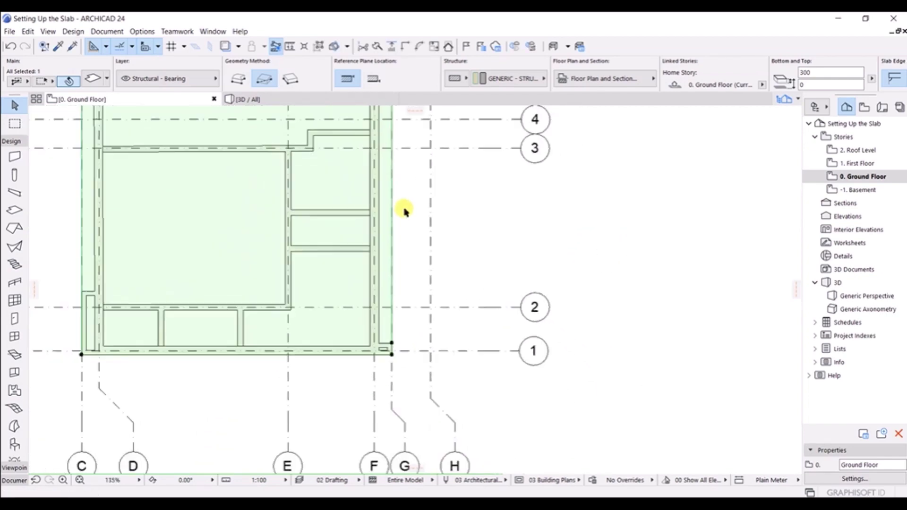
scroll(393, 201, "down", 2)
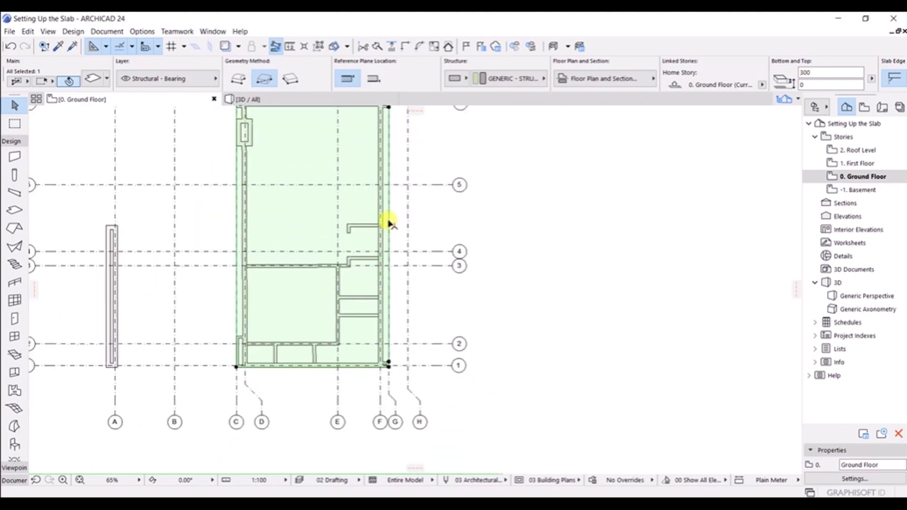
left_click(389, 216)
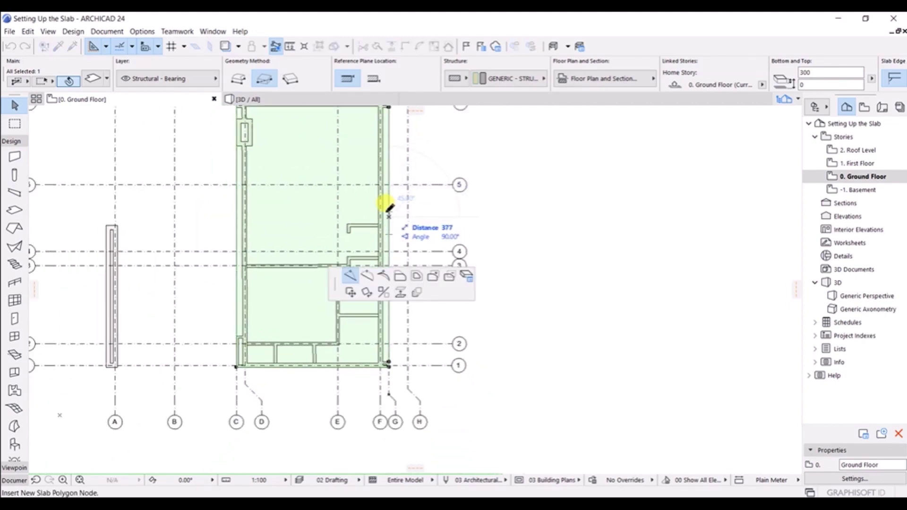
scroll(402, 175, "up", 3)
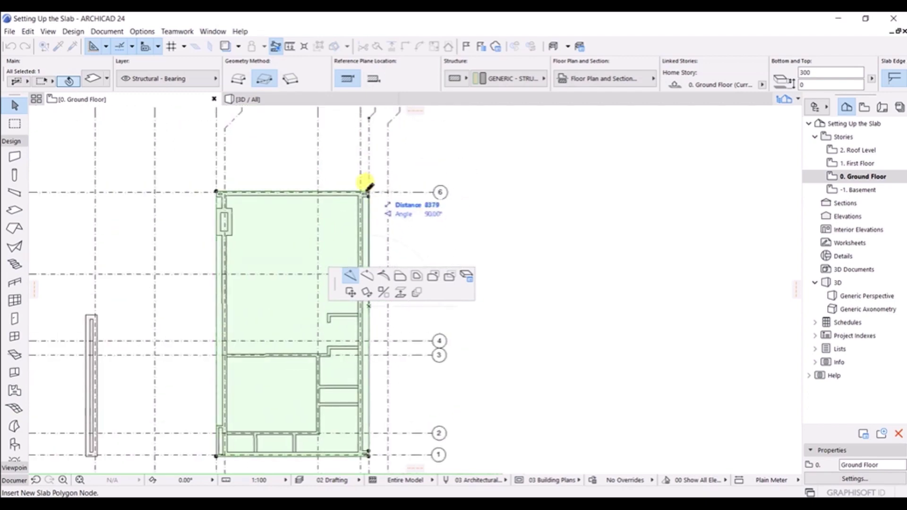
scroll(370, 207, "up", 5)
scroll(377, 203, "up", 2)
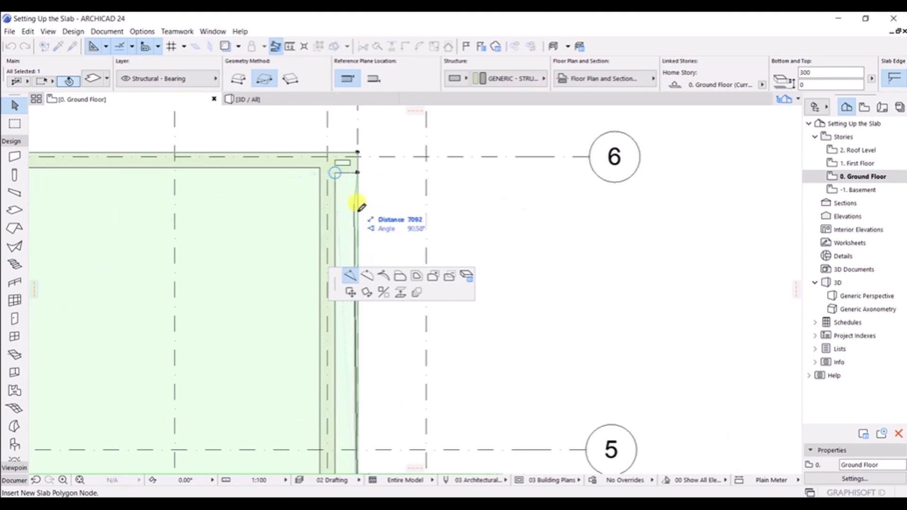
left_click(399, 278)
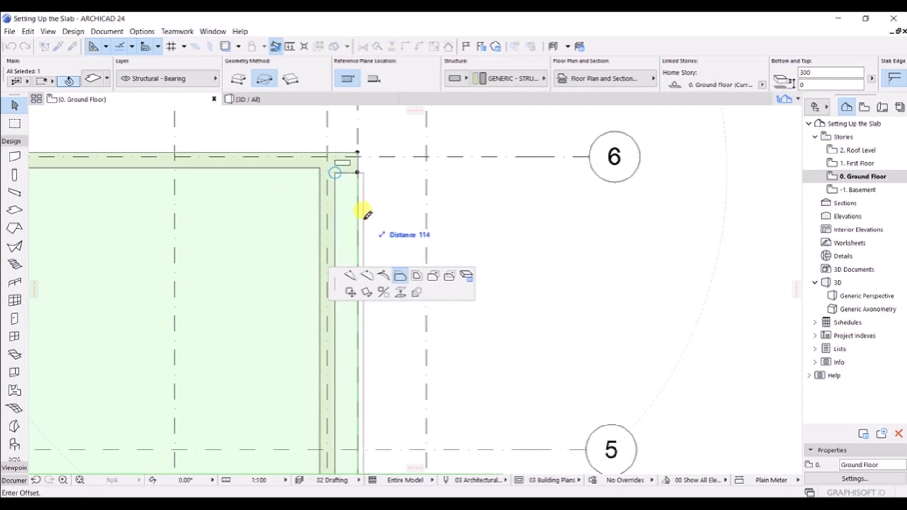
middle_click_drag(343, 194, 344, 171)
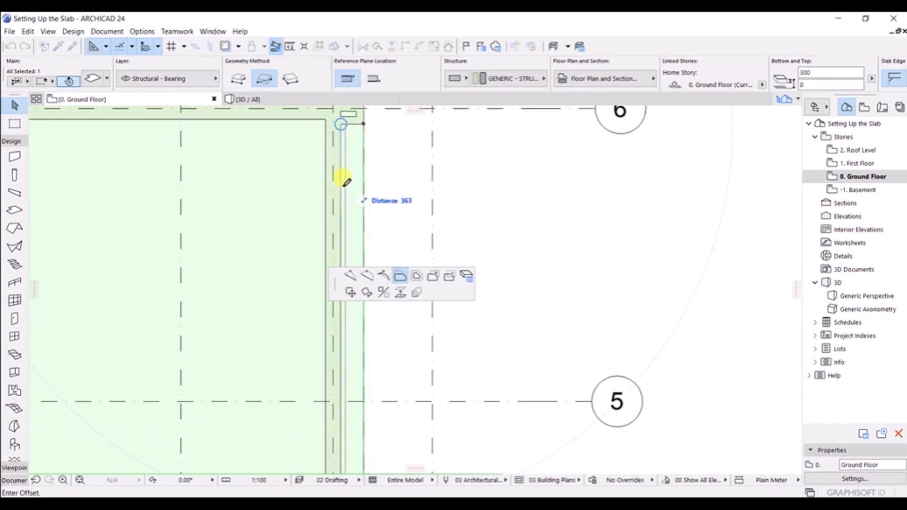
left_click(342, 185)
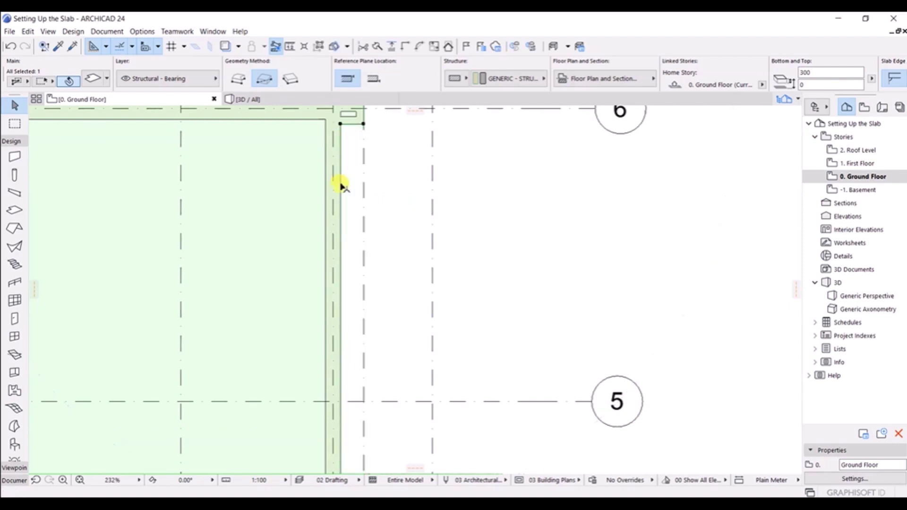
Insert slab nodes on the grid line C edge at the two outer corners of the recess between grid line 6 and the hollow rectangular wall block.
middle_click_drag(368, 175, 372, 259)
scroll(347, 184, "up", 4)
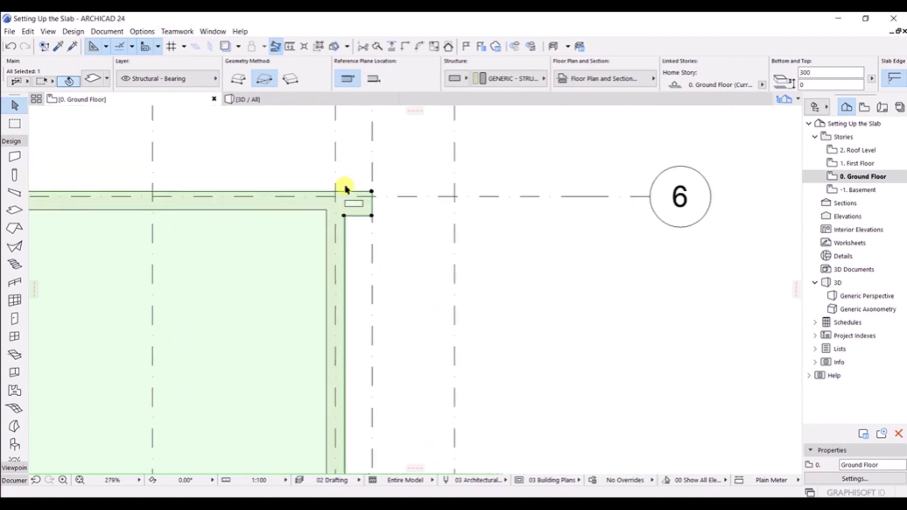
scroll(355, 267, "down", 5)
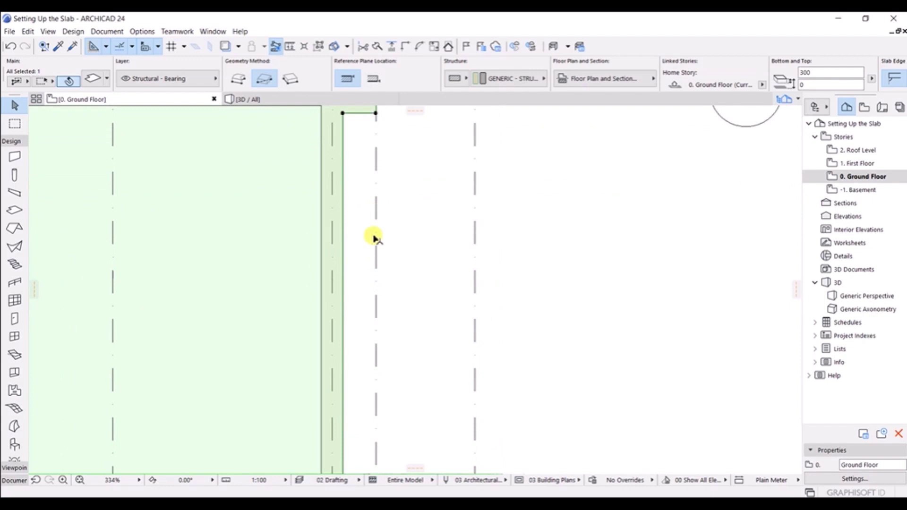
scroll(382, 328, "down", 10)
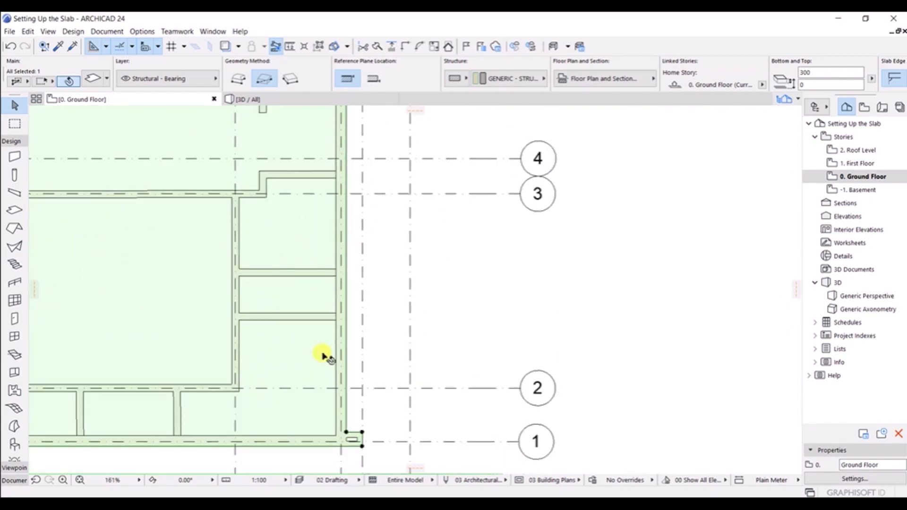
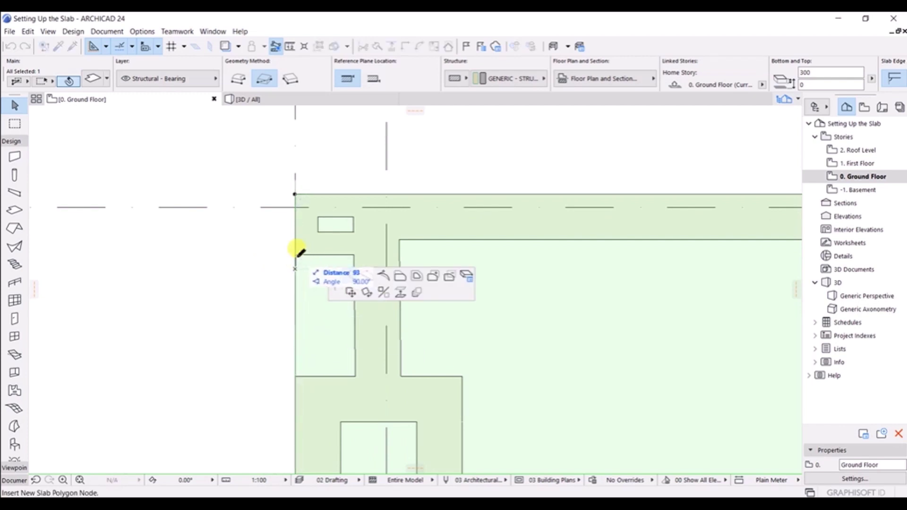
left_click(294, 254)
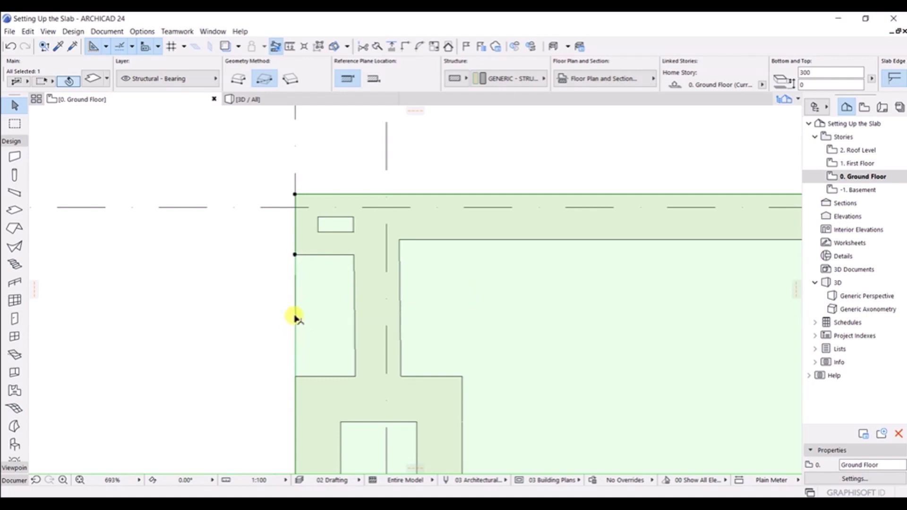
left_click(295, 316)
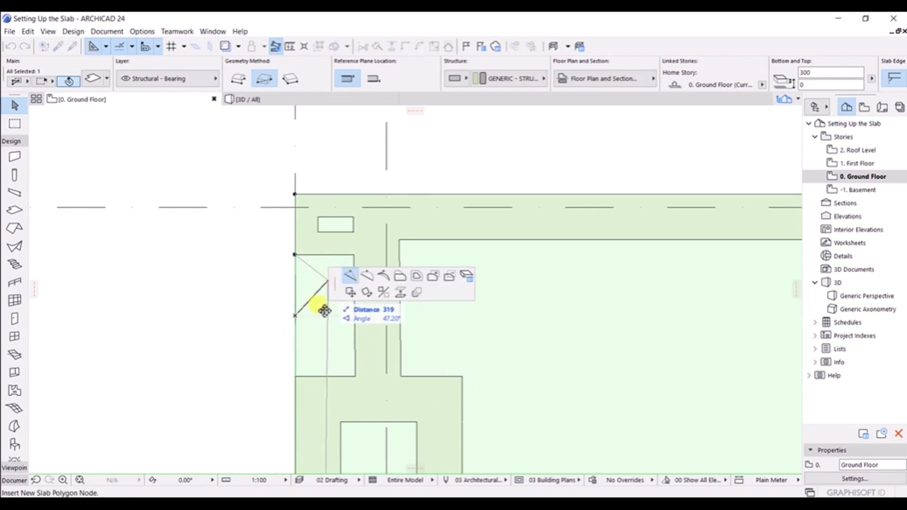
left_click(297, 374)
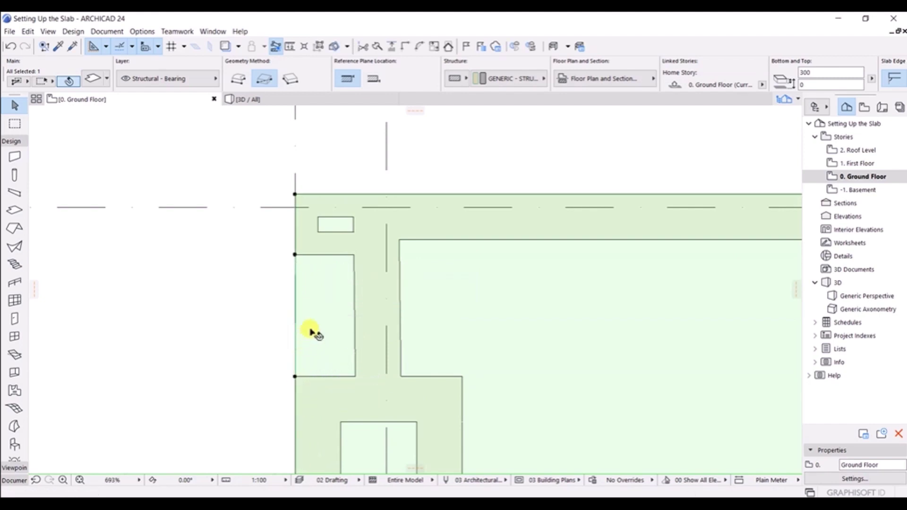
Try moving the recess's upper outer slab node to the wall's outer face, and undo that move.
left_click(295, 255)
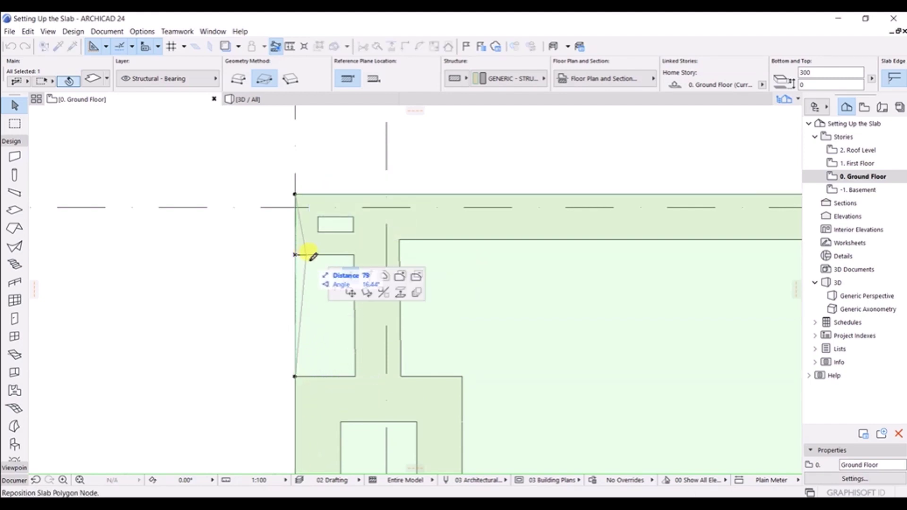
left_click(354, 255)
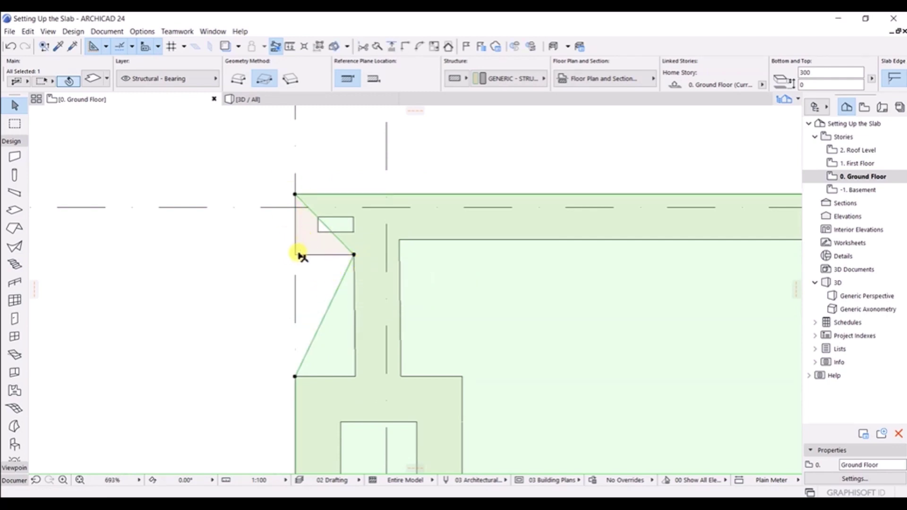
key("ctrl+z")
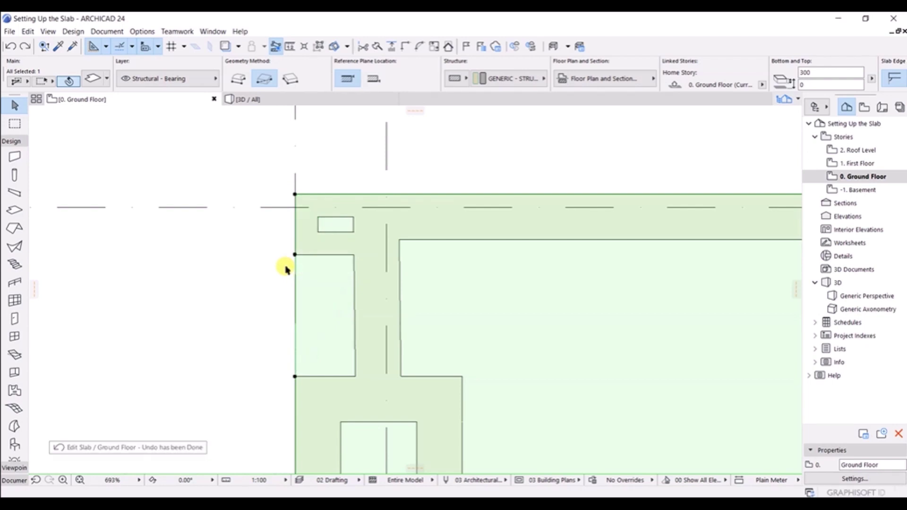
Add a slab node midway along the recess's outer edge and move it to the recess's upper inner corner.
left_click(295, 294)
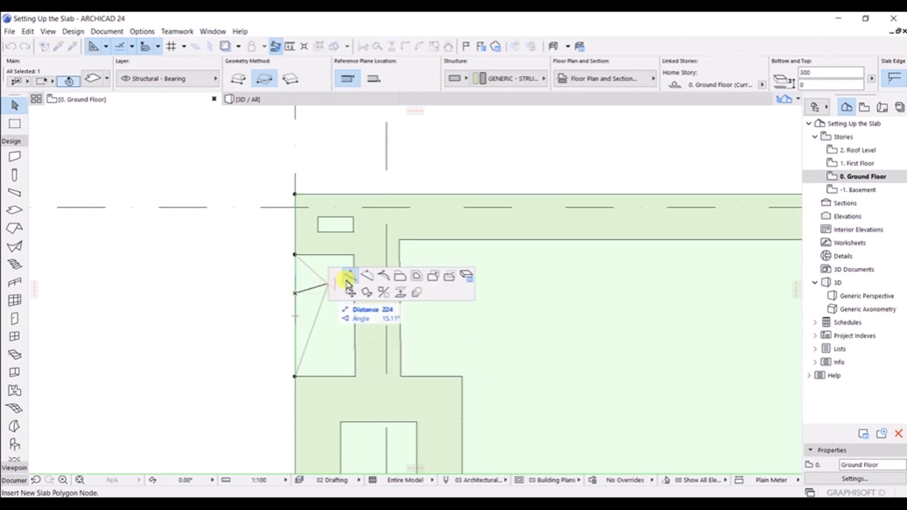
left_click(295, 293)
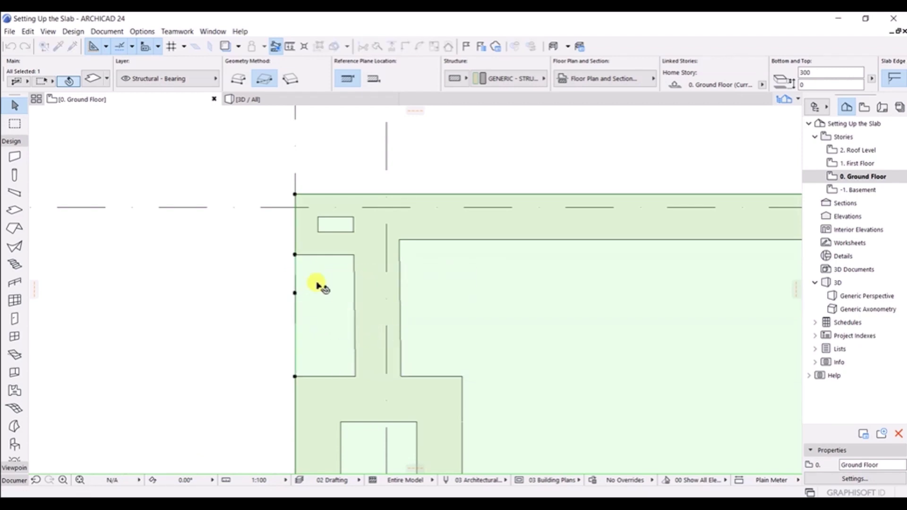
left_click(296, 294)
left_click(354, 256)
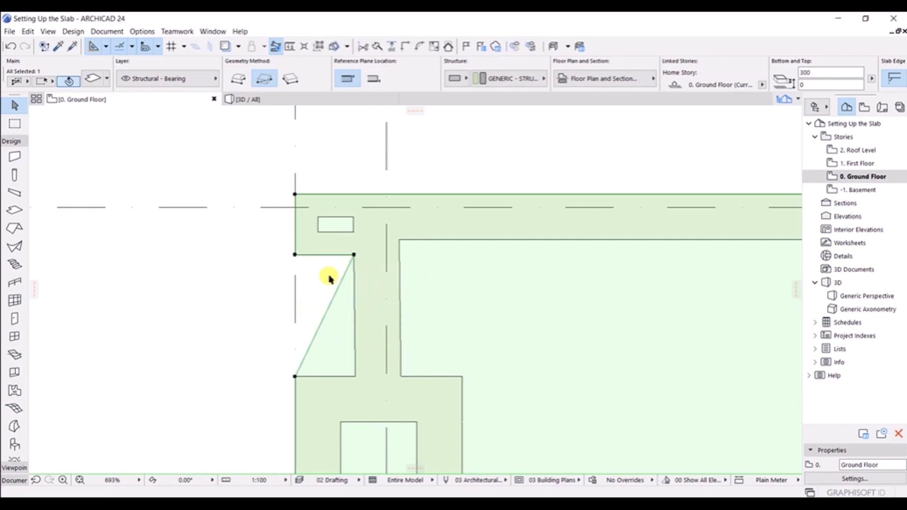
Add a node on the slab's slanted edge and move it to the recess's lower inner corner, matching the wall outline.
left_click(324, 316)
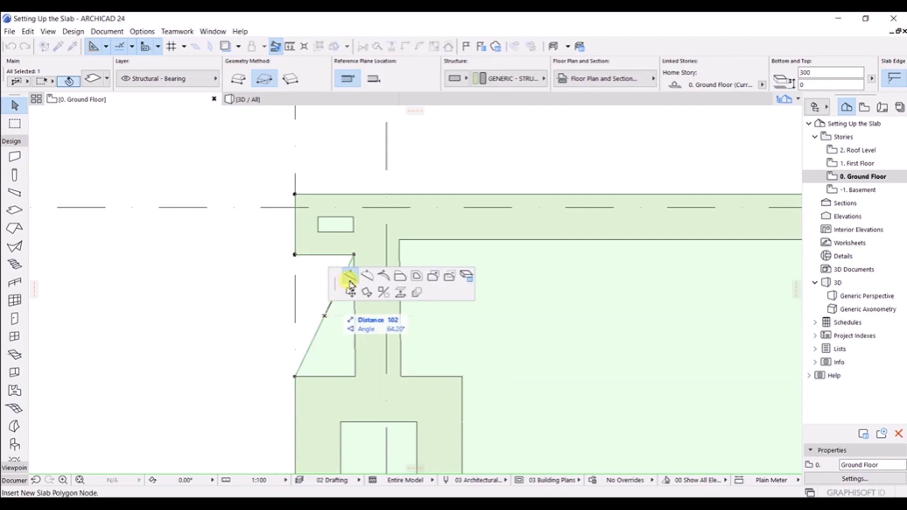
left_click(325, 316)
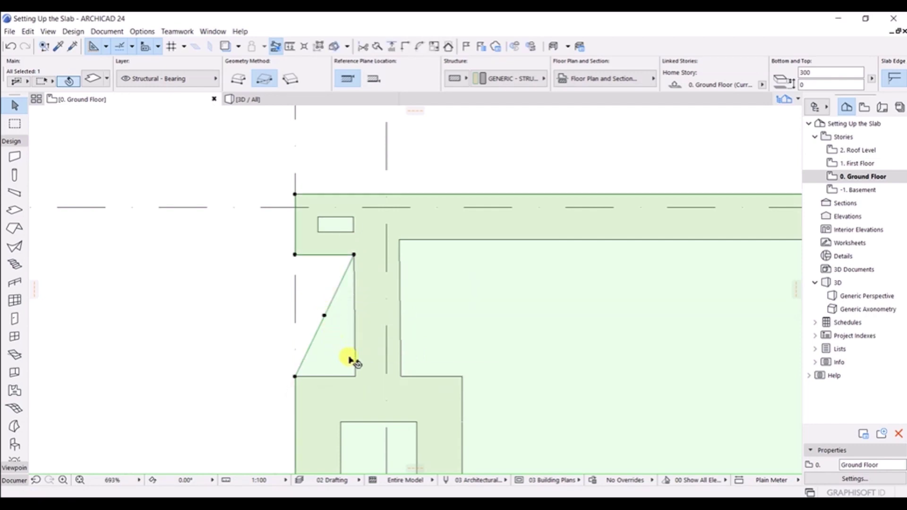
left_click(324, 315)
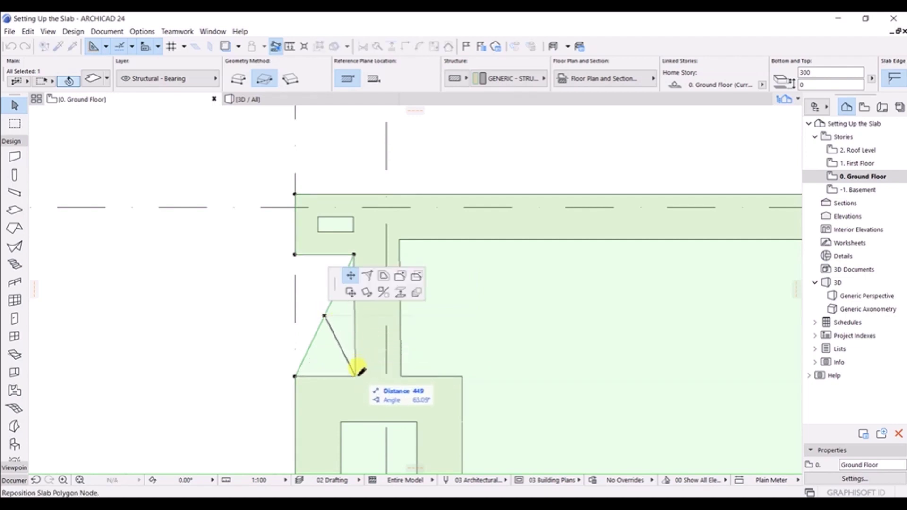
left_click(355, 375)
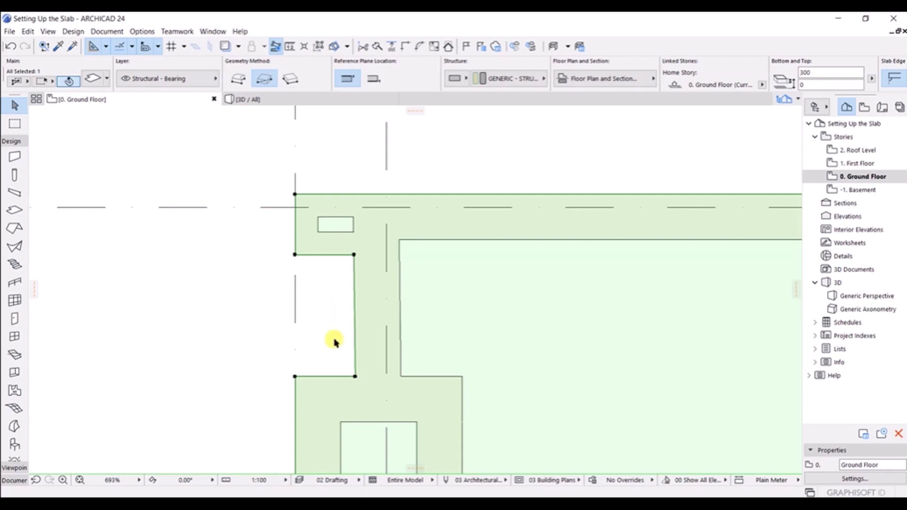
scroll(335, 341, "down", 5)
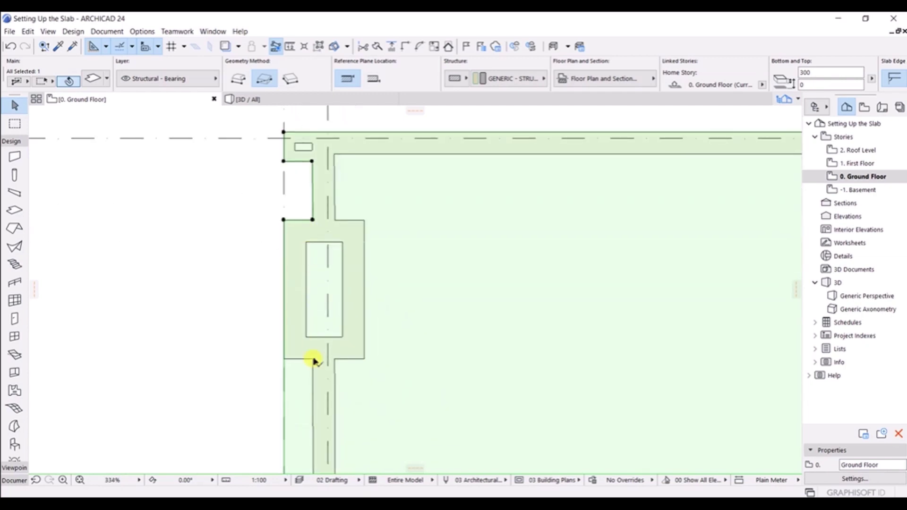
Insert a slab node on the grid line C edge at the lower outer corner of the upper hollow wall block.
middle_click_drag(314, 361, 304, 283)
scroll(283, 287, "up", 3)
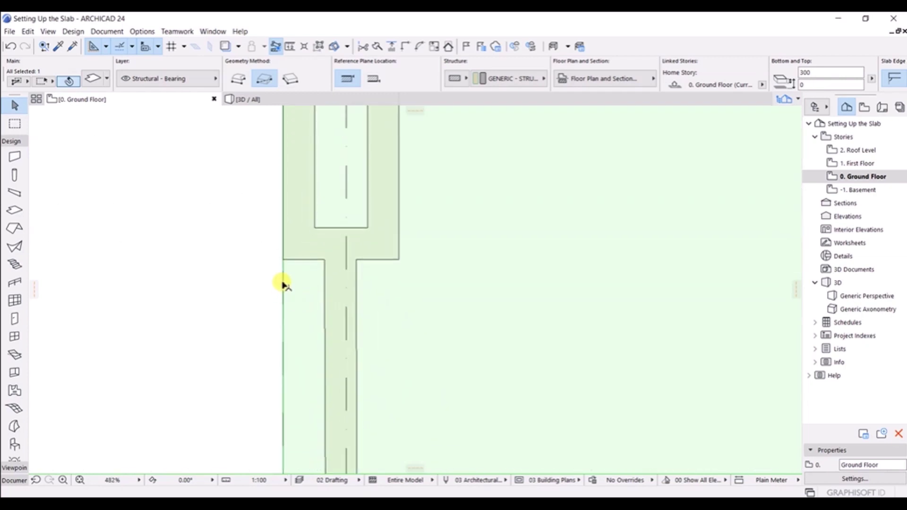
left_click(282, 282)
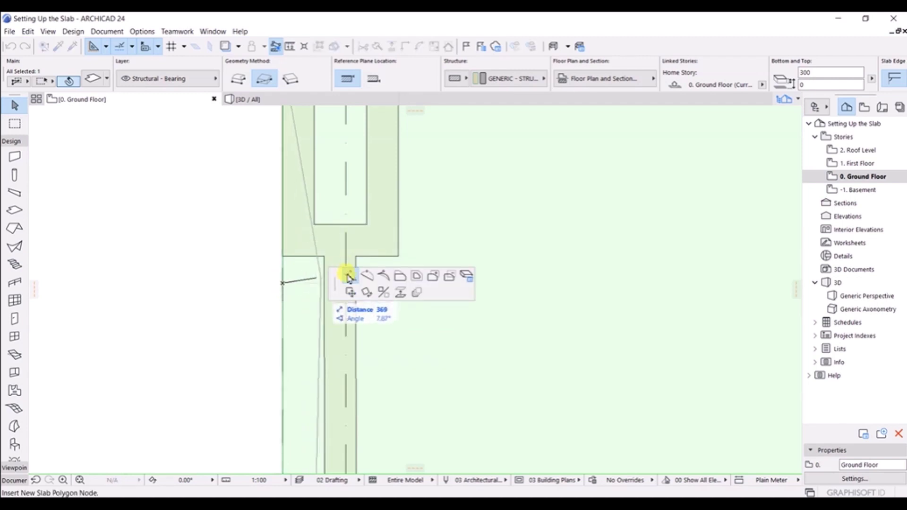
left_click(283, 256)
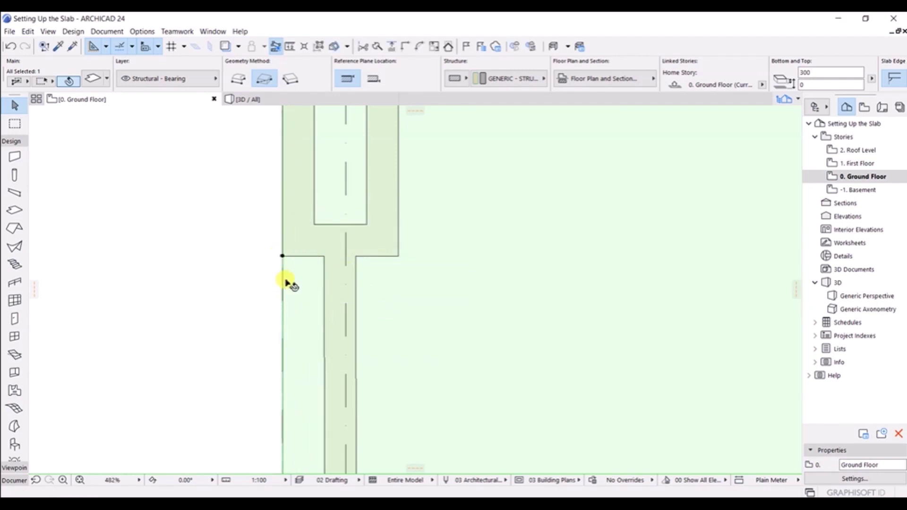
Insert a slab node on the grid line C edge at the upper outer corner of the hollow wall block near grid line 2.
scroll(318, 308, "down", 3)
scroll(291, 309, "down", 5)
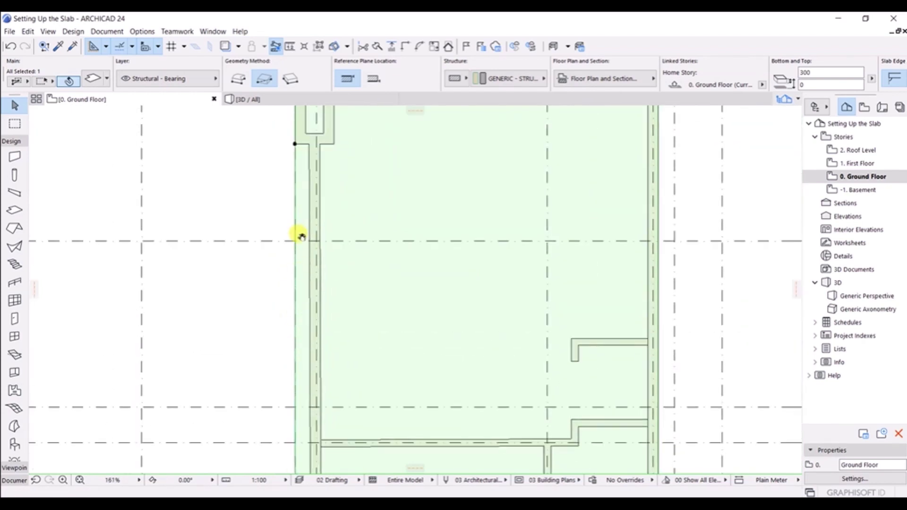
scroll(325, 320, "up", 5)
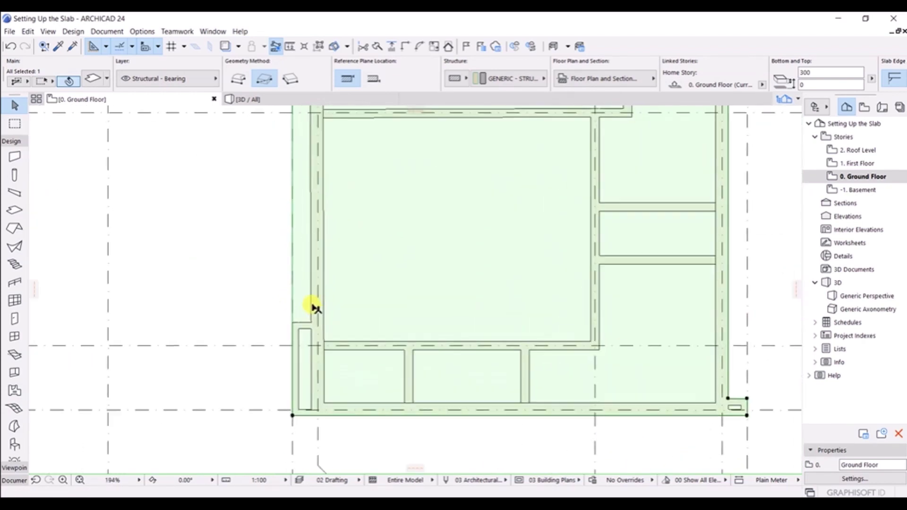
left_click(283, 305)
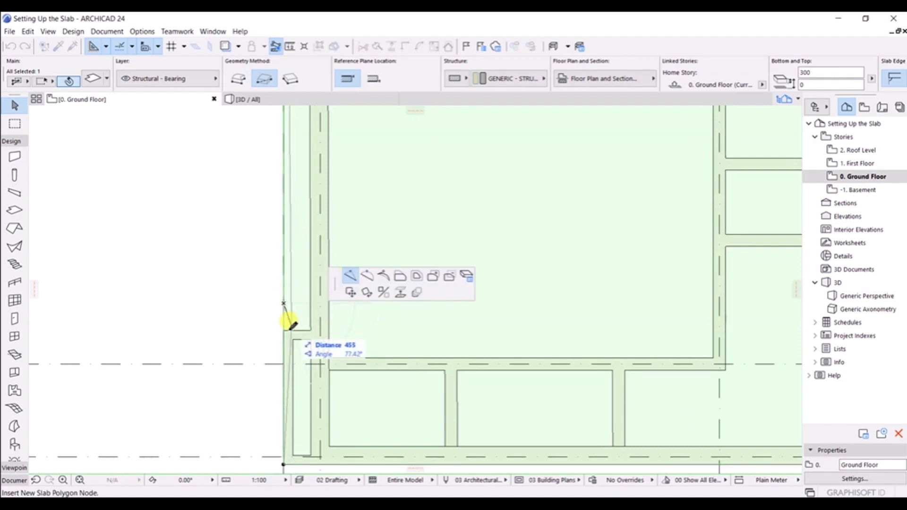
left_click(290, 303)
Offset the slab edge between the two hollow wall blocks inward to the wall's outer face.
scroll(271, 246, "down", 5)
scroll(267, 283, "up", 3)
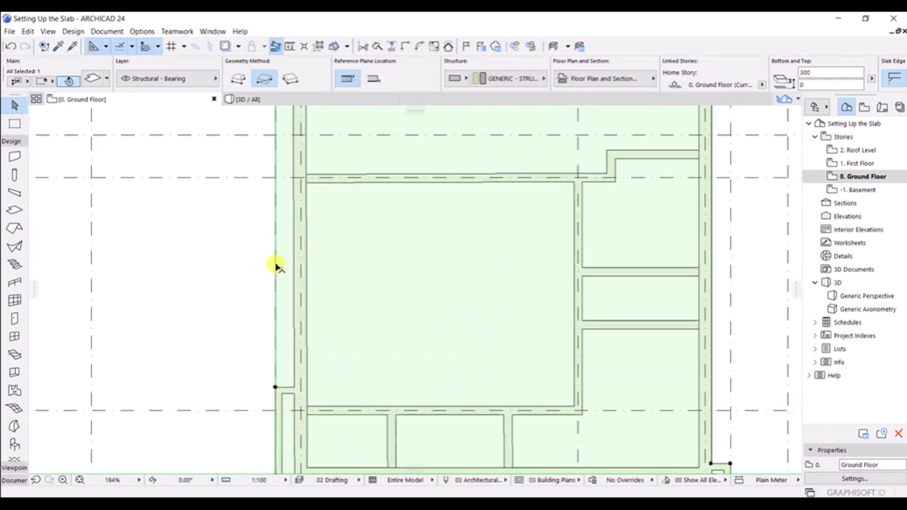
left_click(276, 262)
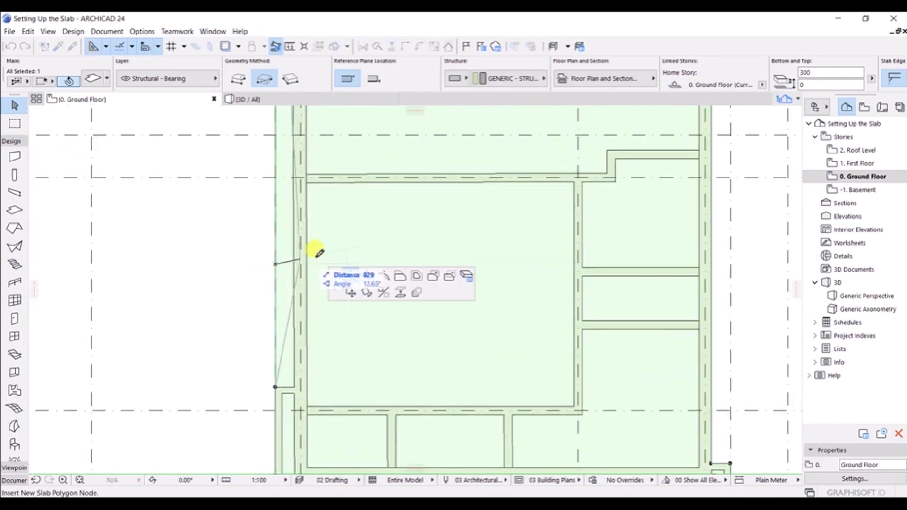
left_click(399, 278)
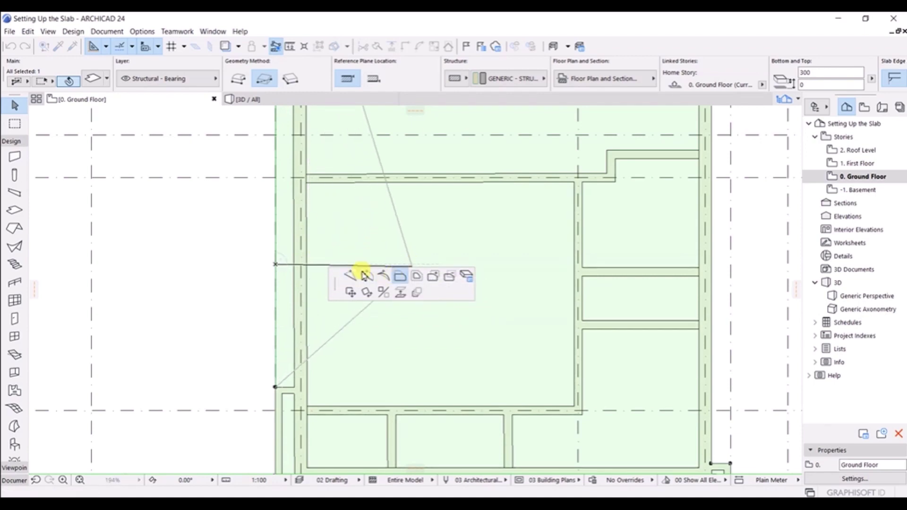
left_click(294, 252)
Examine the slab outline along the outer walls between grid lines 2 and 6.
scroll(276, 274, "down", 2)
scroll(276, 274, "down", 4)
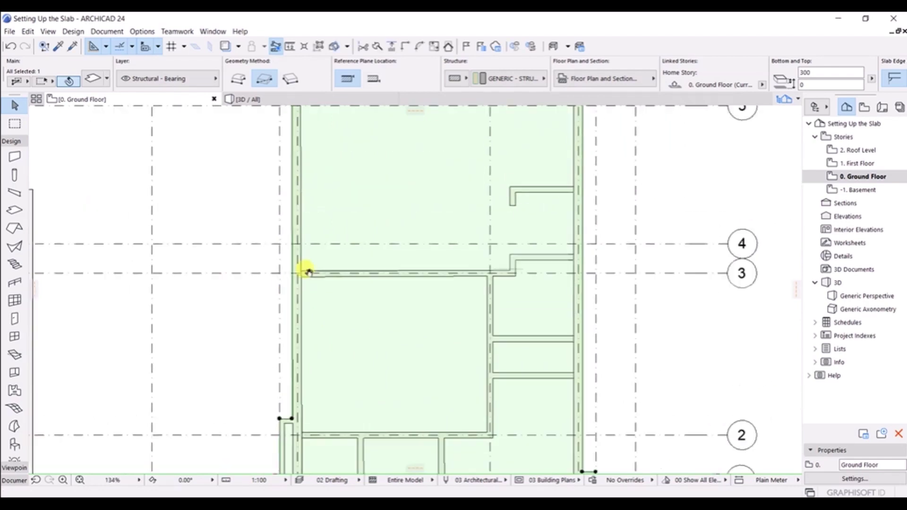
middle_click_drag(312, 249, 325, 215)
scroll(318, 209, "up", 1)
scroll(318, 208, "down", 1)
scroll(253, 215, "down", 2)
scroll(265, 158, "up", 3)
scroll(336, 229, "down", 1)
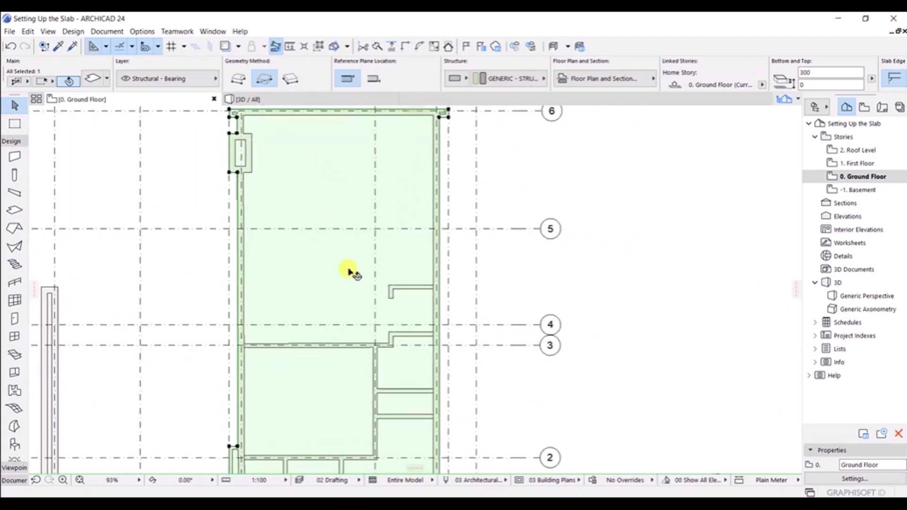
scroll(355, 300, "down", 1)
middle_click_drag(357, 300, 347, 288)
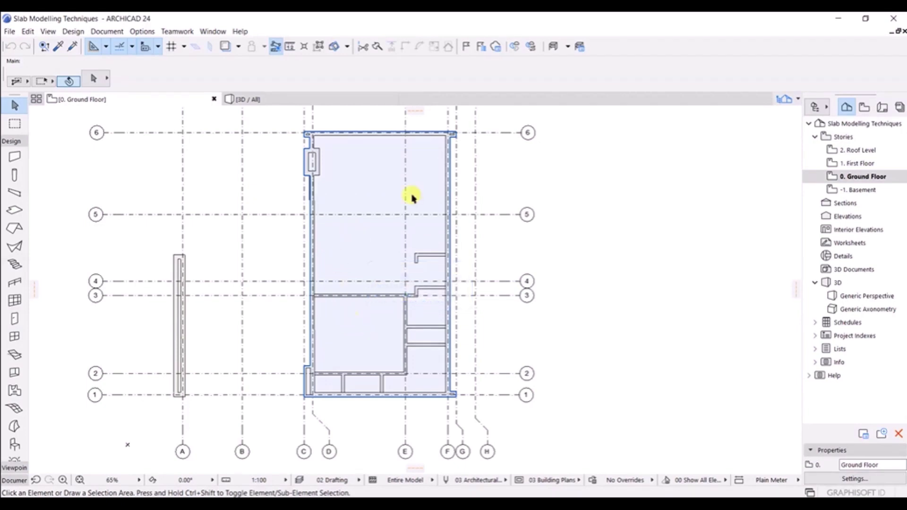
Select the structural ground floor slab in the Ground Floor plan and activate the Slab tool.
scroll(375, 284, "up", 1)
scroll(370, 334, "down", 1)
middle_click_drag(340, 338, 362, 316)
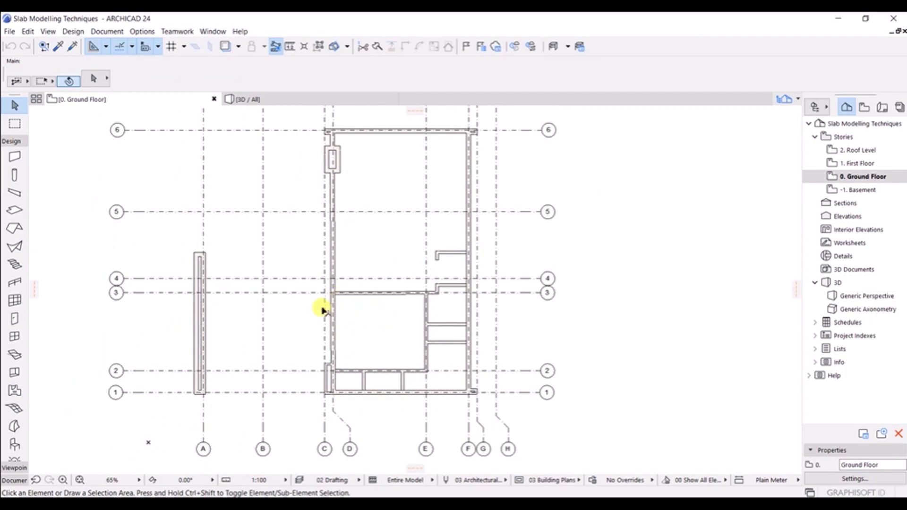
left_click(375, 314)
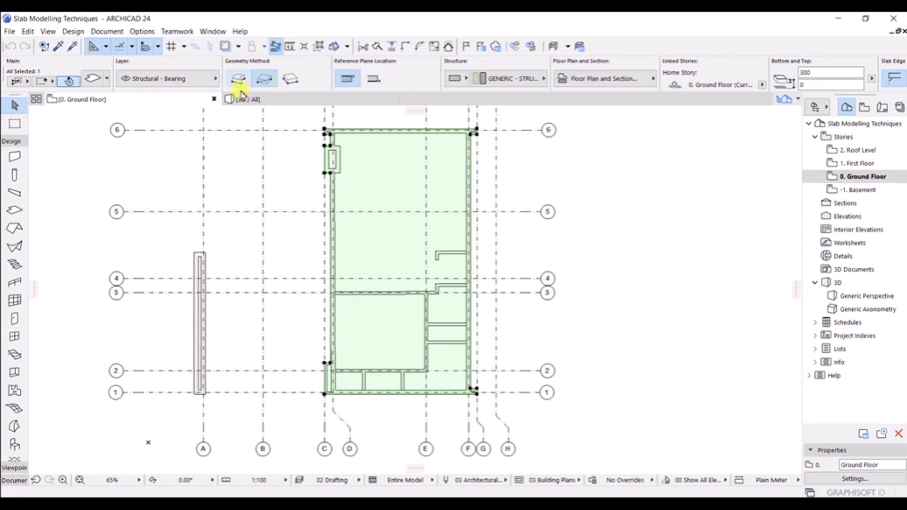
left_click(18, 211)
Try adding a rectangular area to the slab outward from the inner corner above the lower hollow wall block, and undo it.
scroll(317, 303, "up", 4)
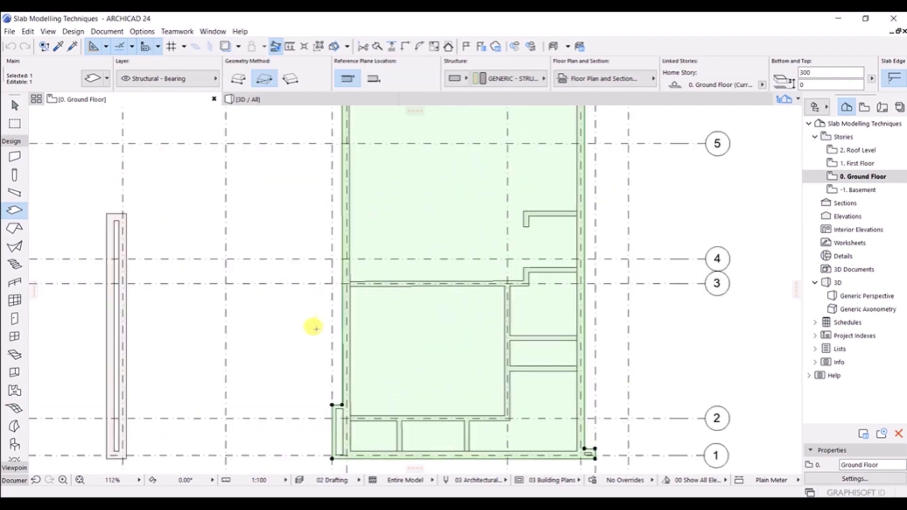
scroll(309, 308, "up", 3)
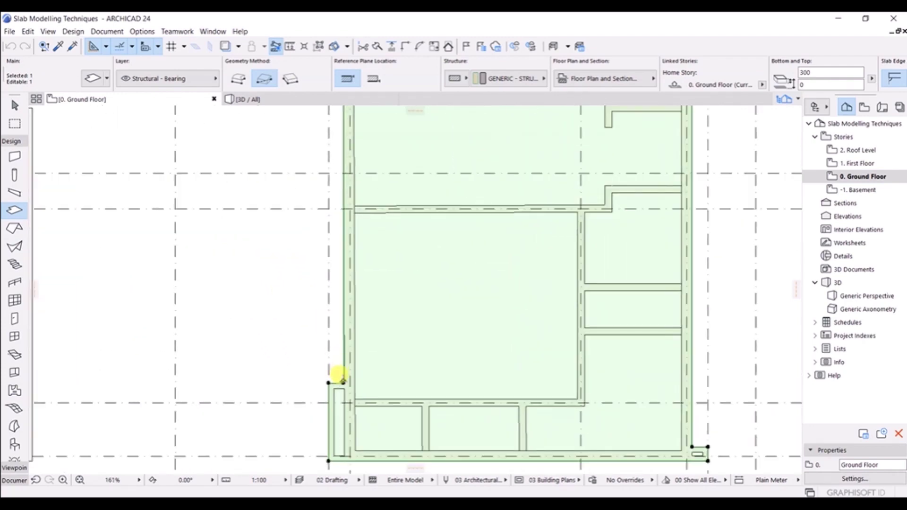
left_click(343, 381)
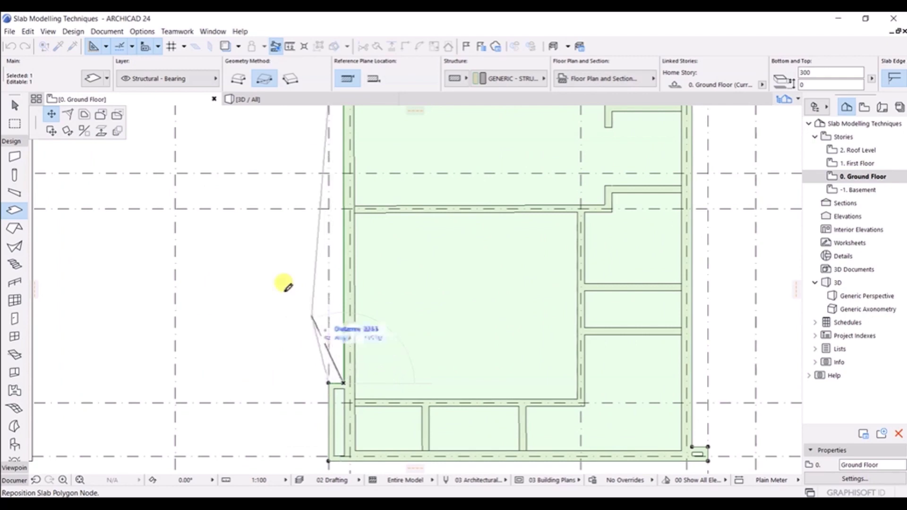
left_click_drag(42, 125, 374, 286)
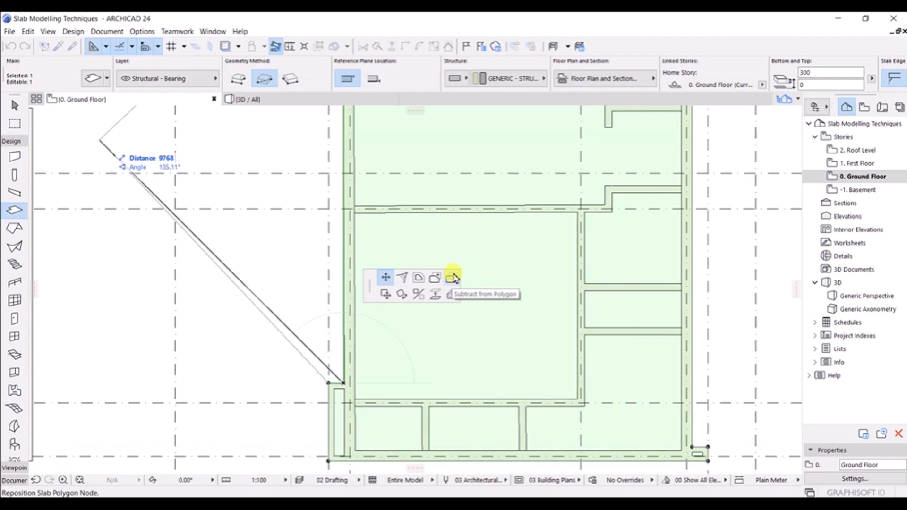
left_click(434, 278)
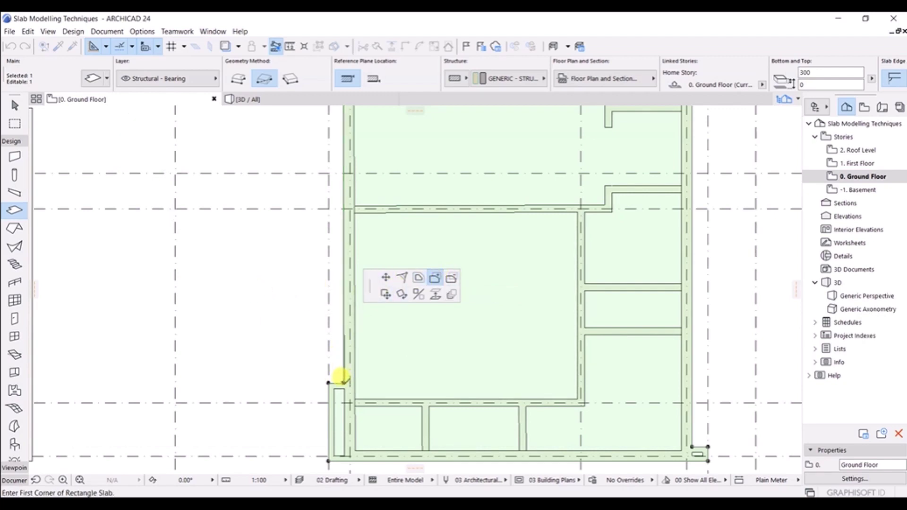
left_click(343, 382)
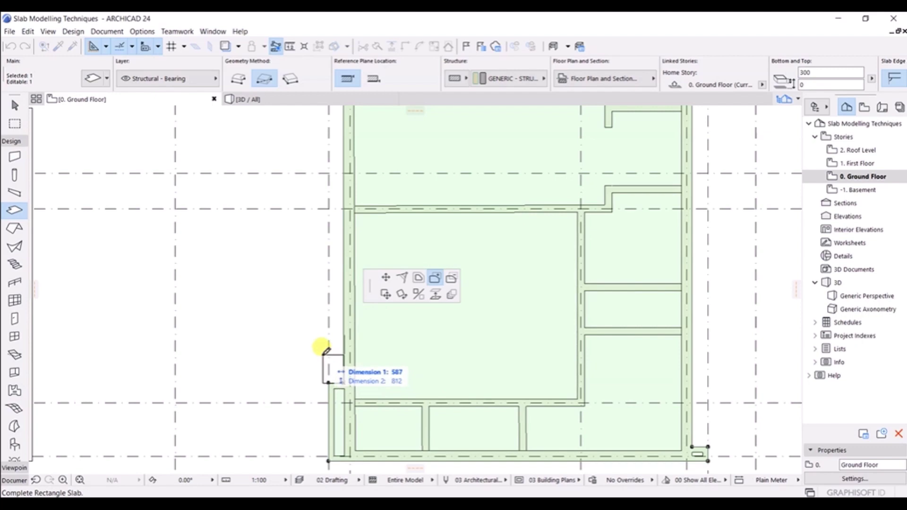
left_click(266, 220)
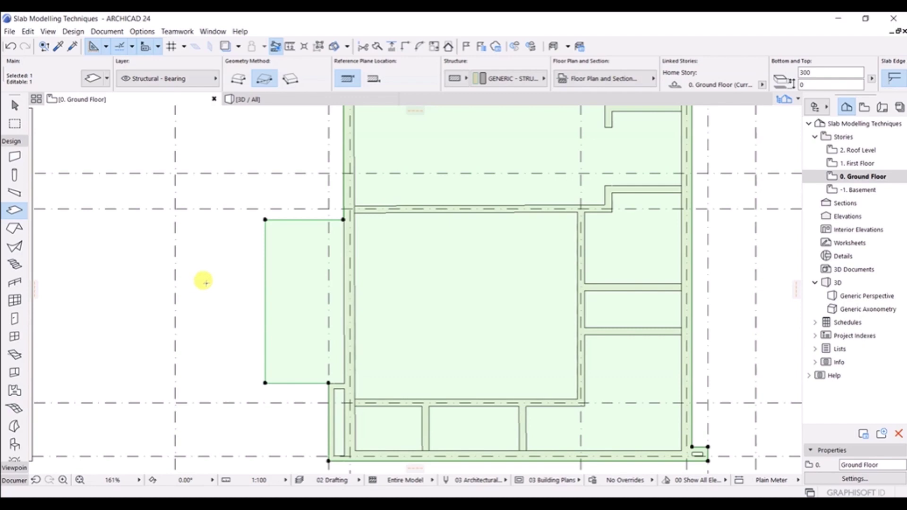
key("ctrl+z")
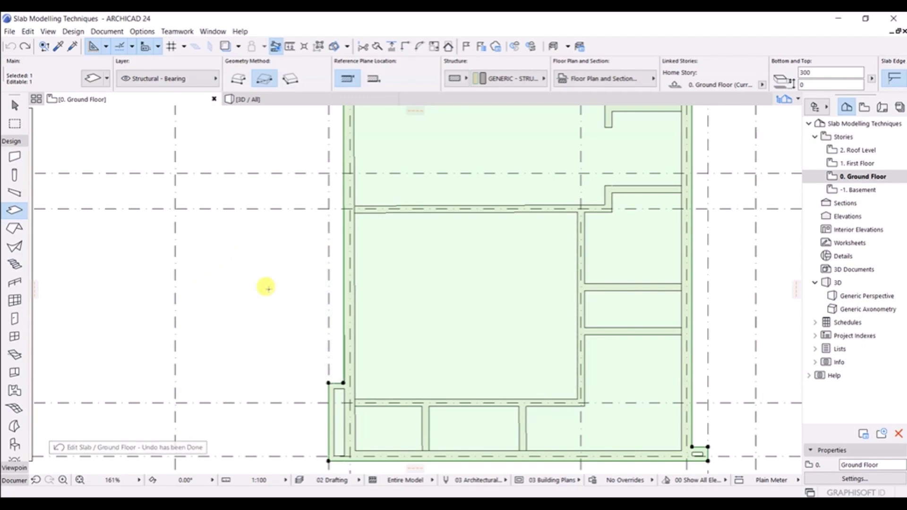
Using the polygonal geometry method, start a slab opening at the room corner by grid lines 3 and E with a 3700 edge along the wall.
middle_click_drag(261, 312, 236, 282)
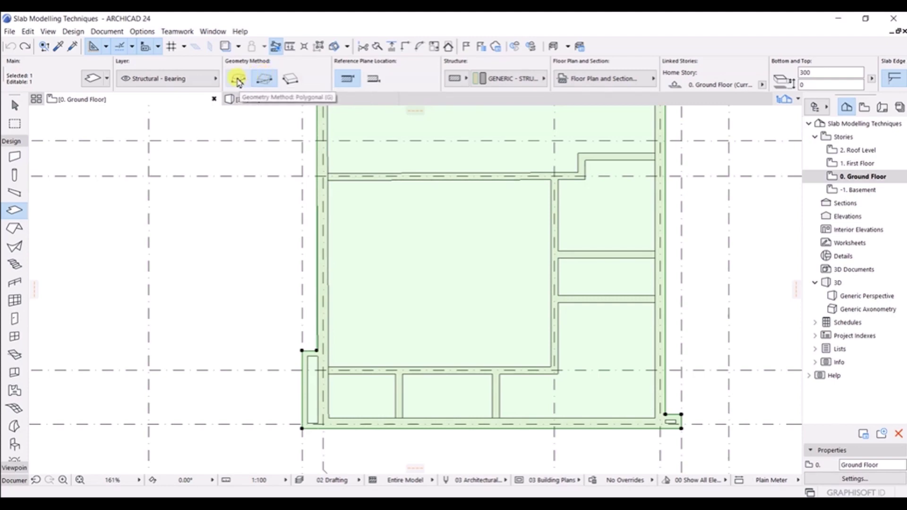
left_click(238, 80)
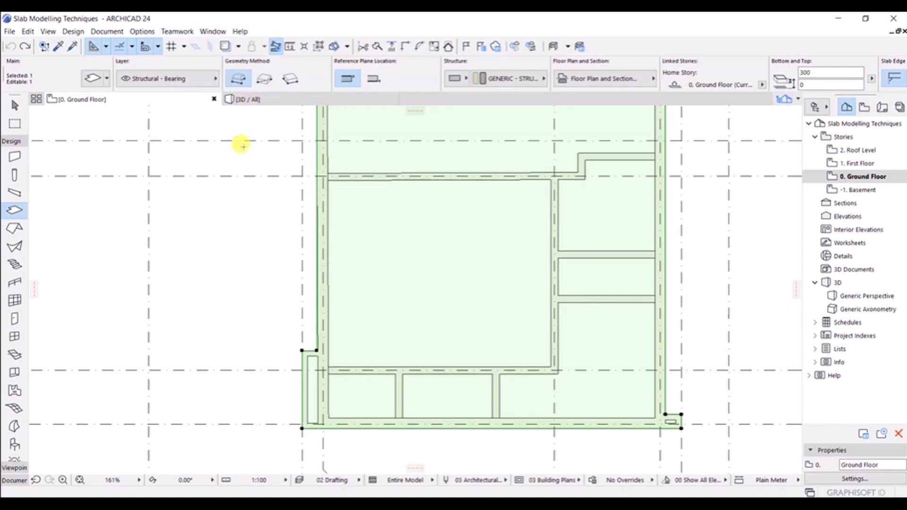
scroll(556, 190, "up", 4)
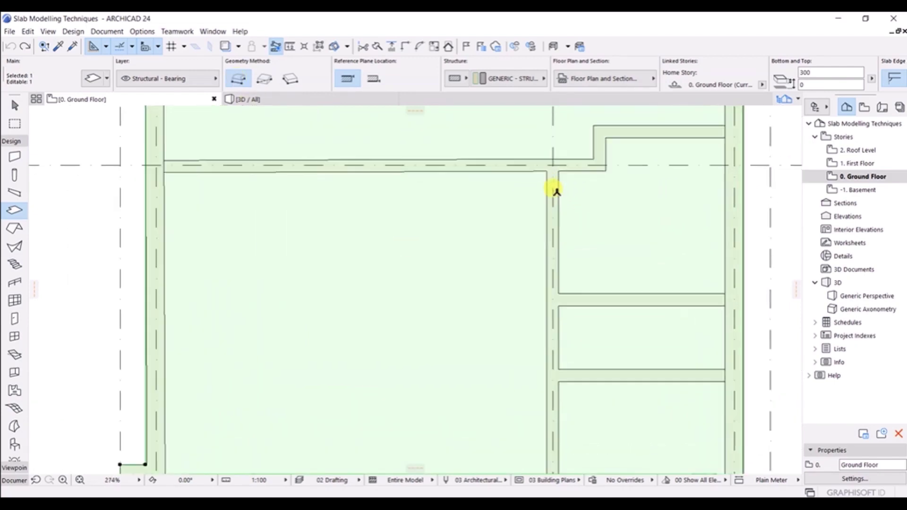
left_click(544, 167)
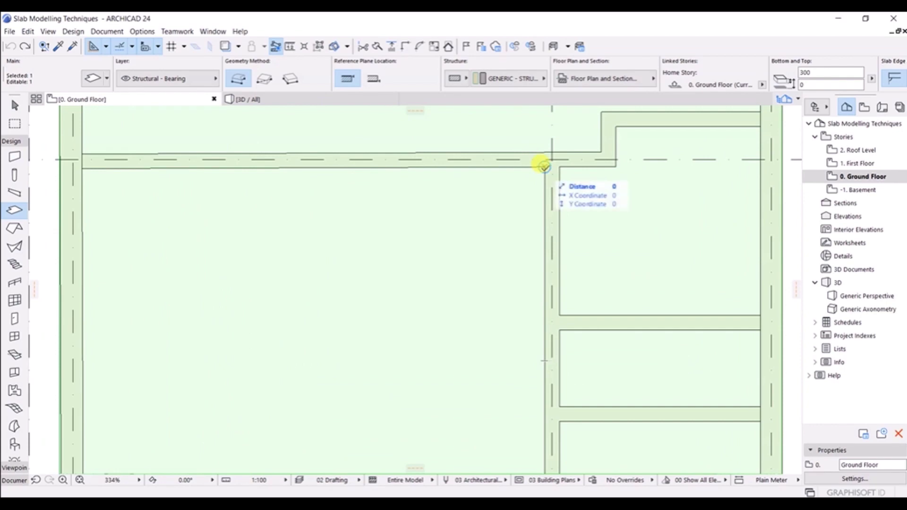
left_click(544, 167)
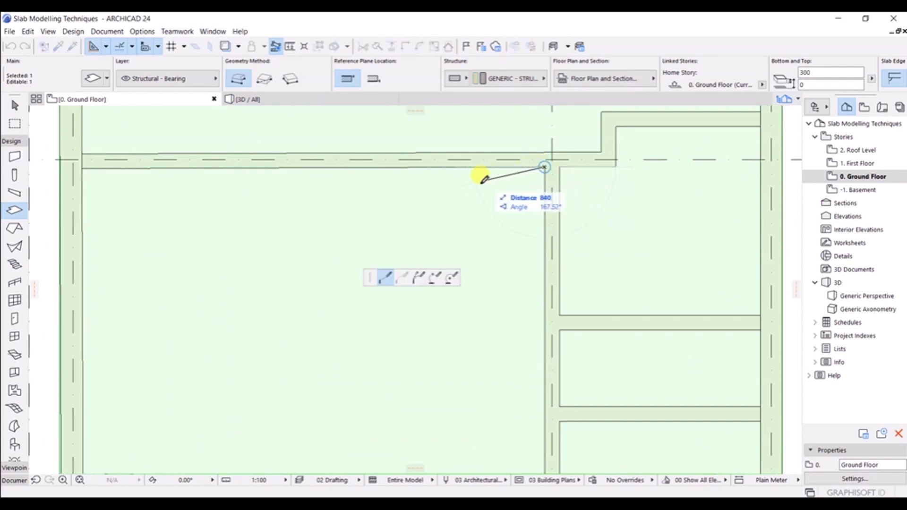
middle_click_drag(398, 184, 414, 176)
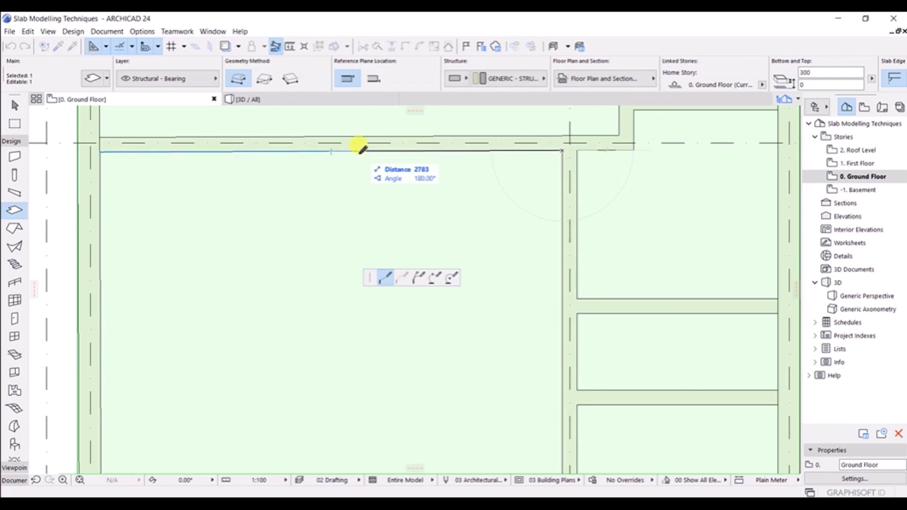
type("3")
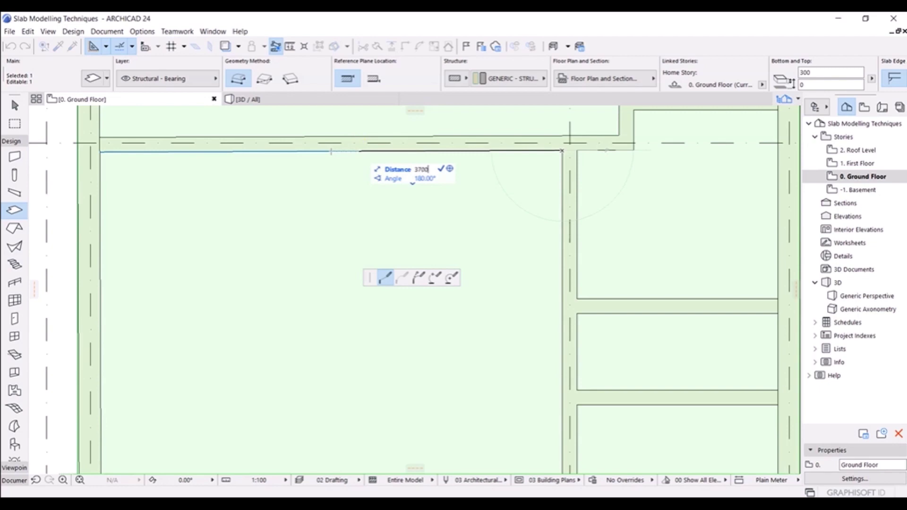
type("700")
key("Return")
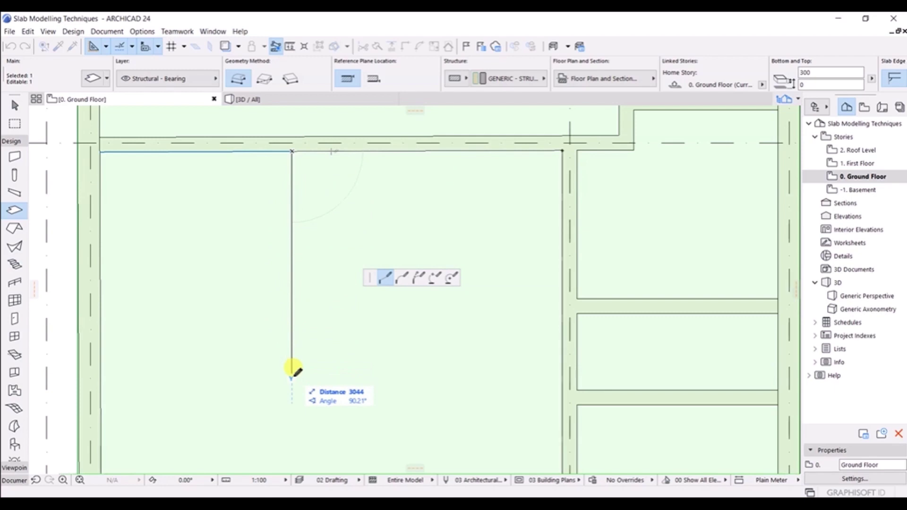
Add a 3000 perpendicular side, return to the inner wall face, and close the outline to cut the rectangular hole in the slab.
type("3000")
key("Return")
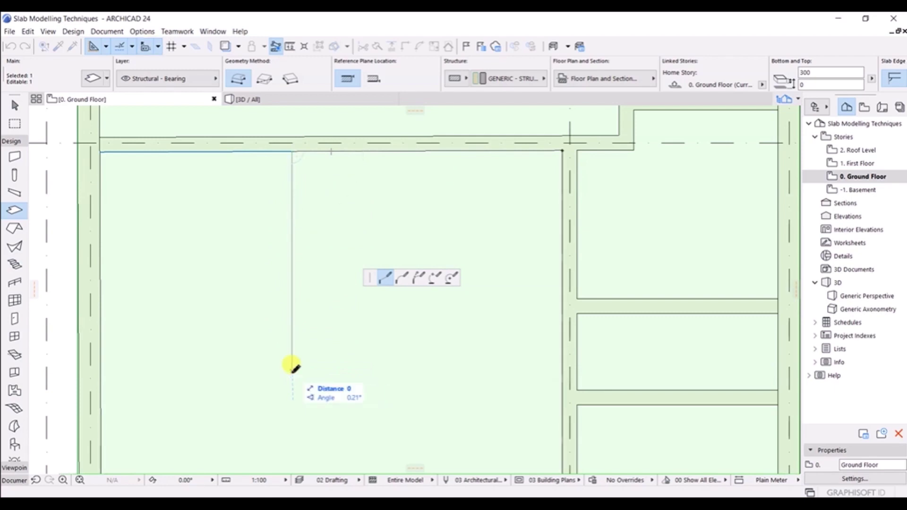
left_click(561, 371)
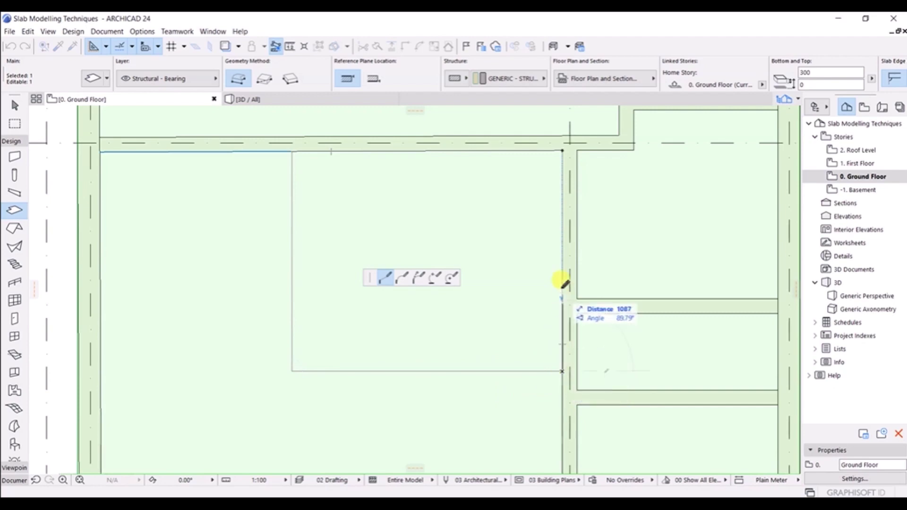
left_click(562, 150)
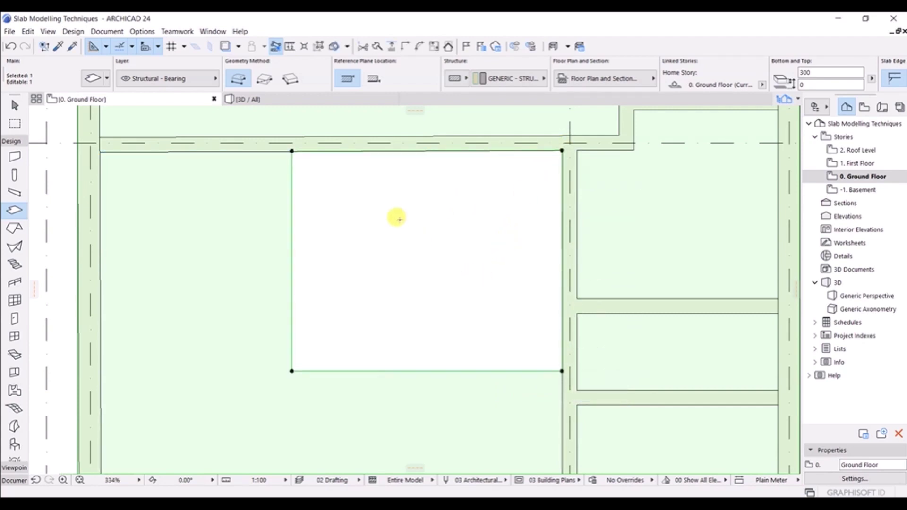
scroll(358, 266, "down", 3)
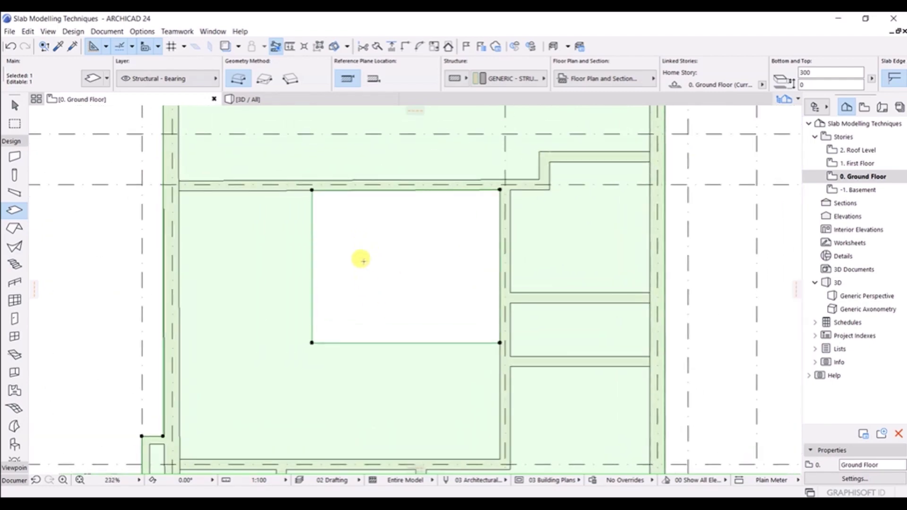
scroll(364, 253, "down", 1)
scroll(366, 255, "down", 2)
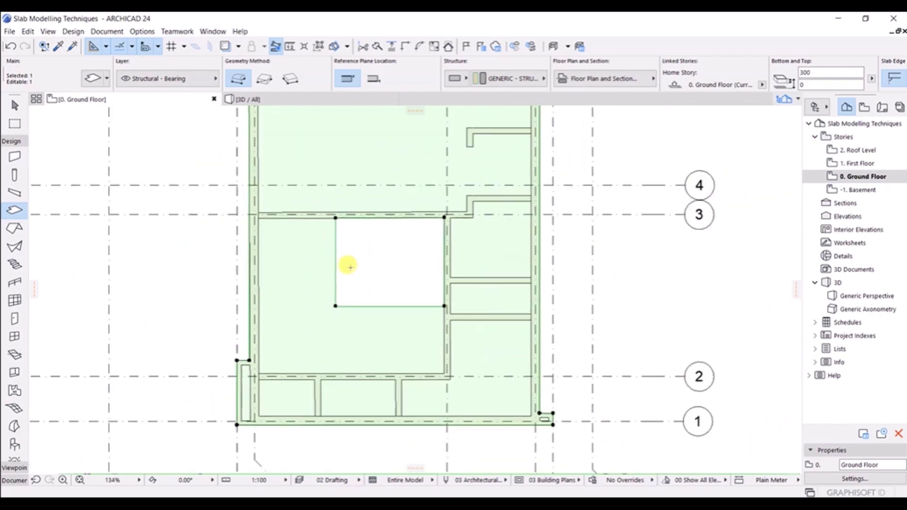
Examine the rectangular opening cut in the ground floor slab in the 3D view, and return to the Ground Floor plan.
middle_click_drag(361, 265, 380, 248)
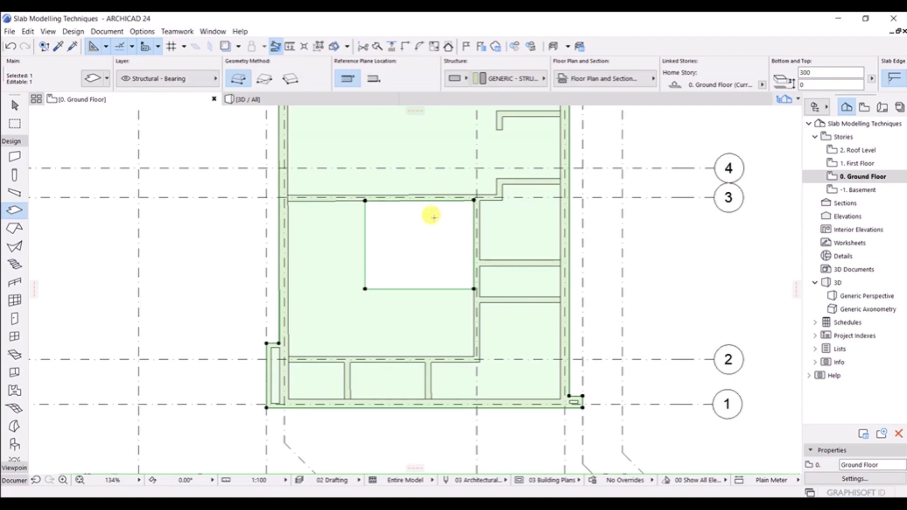
left_click(264, 100)
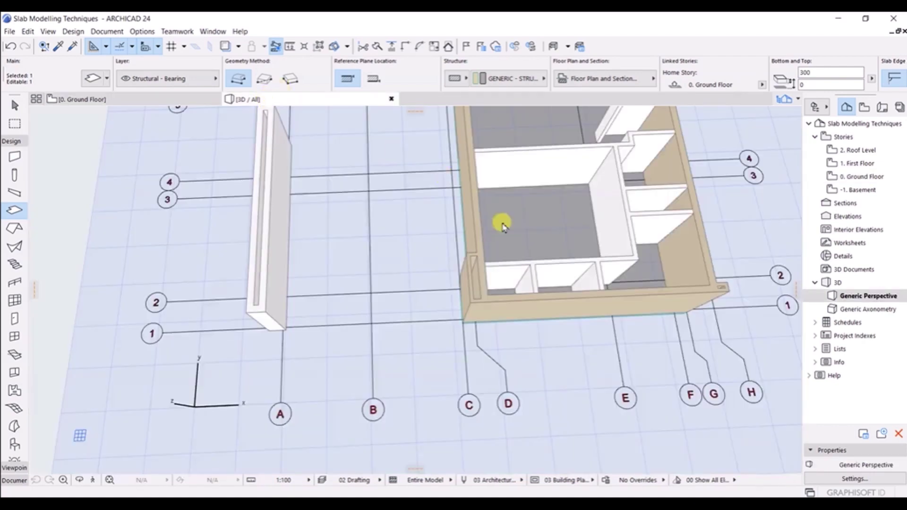
middle_click_drag(425, 277, 375, 318, "shift")
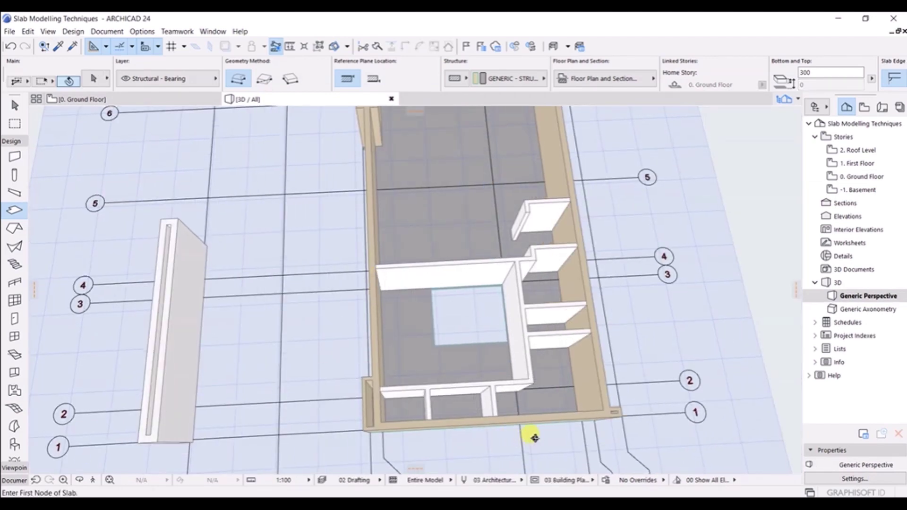
scroll(431, 314, "up", 5)
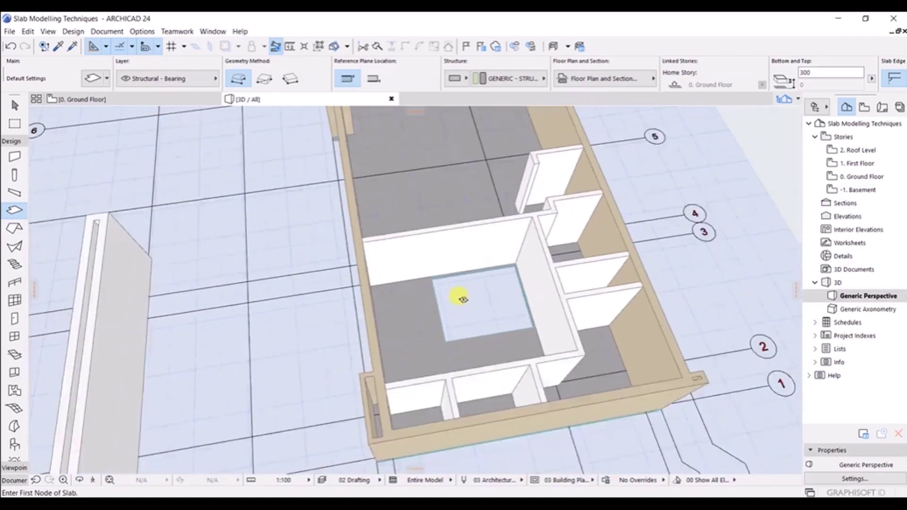
scroll(462, 300, "down", 6)
mouse_move(543, 334)
middle_mouse_down("shift")
mouse_move(500, 344)
mouse_move(542, 322)
middle_mouse_up("shift")
middle_click_drag(475, 267, 445, 273, "shift")
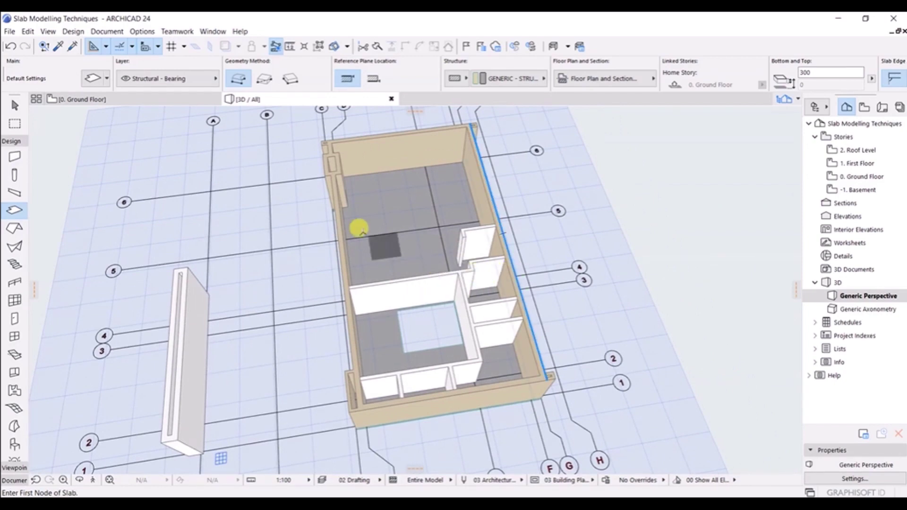
left_click(106, 102)
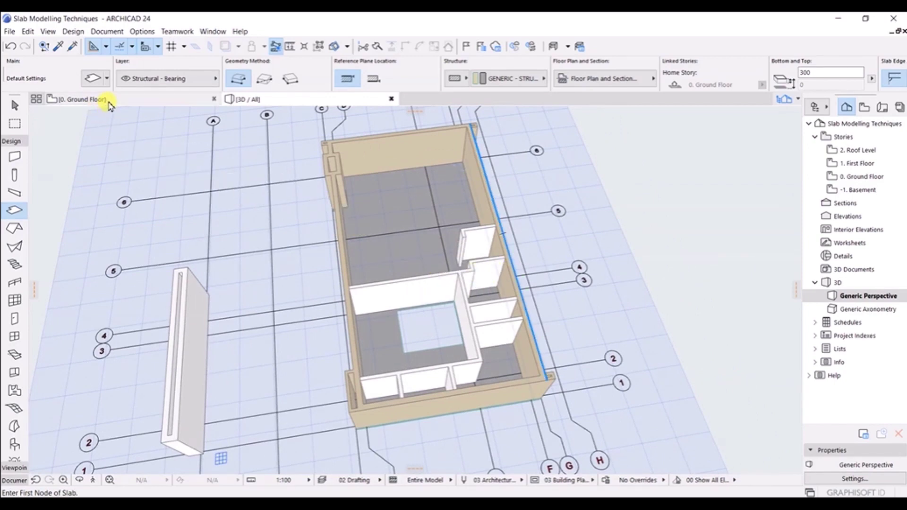
left_click(497, 269, "shift")
scroll(496, 267, "down", 4)
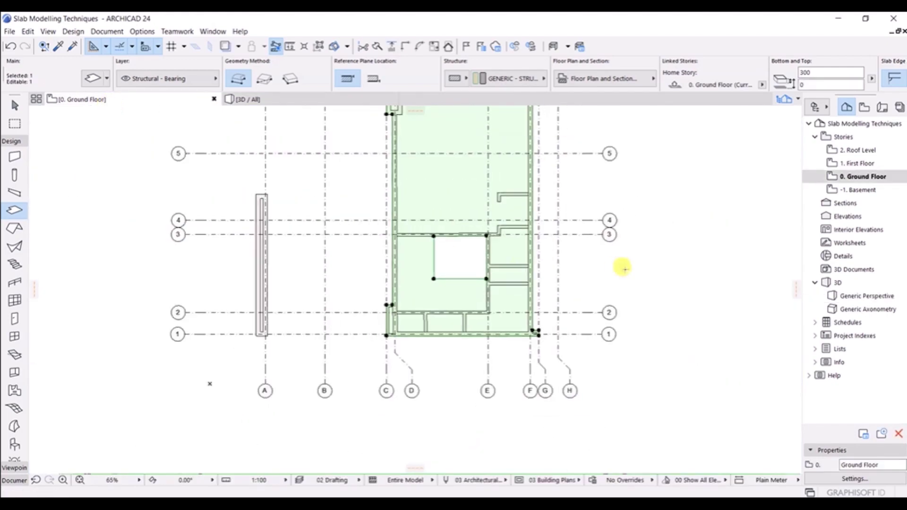
middle_click_drag(492, 242, 471, 312)
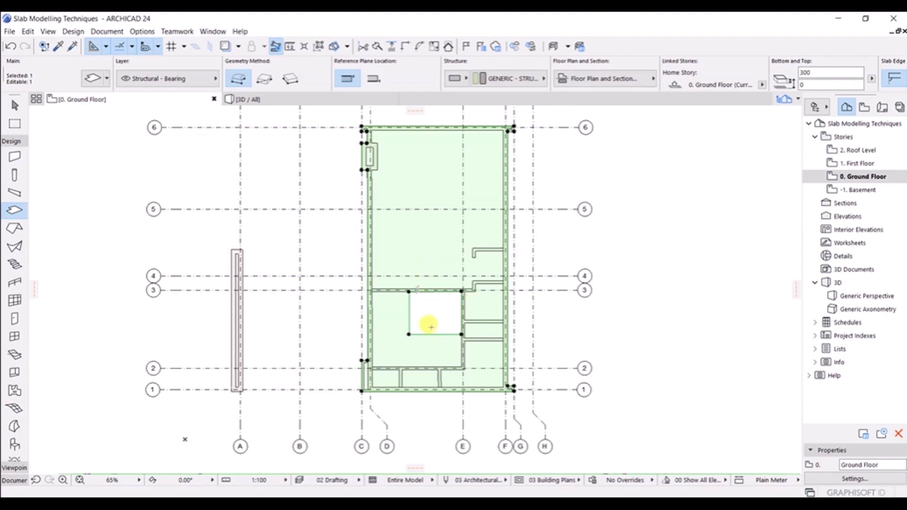
scroll(325, 317, "up", 2)
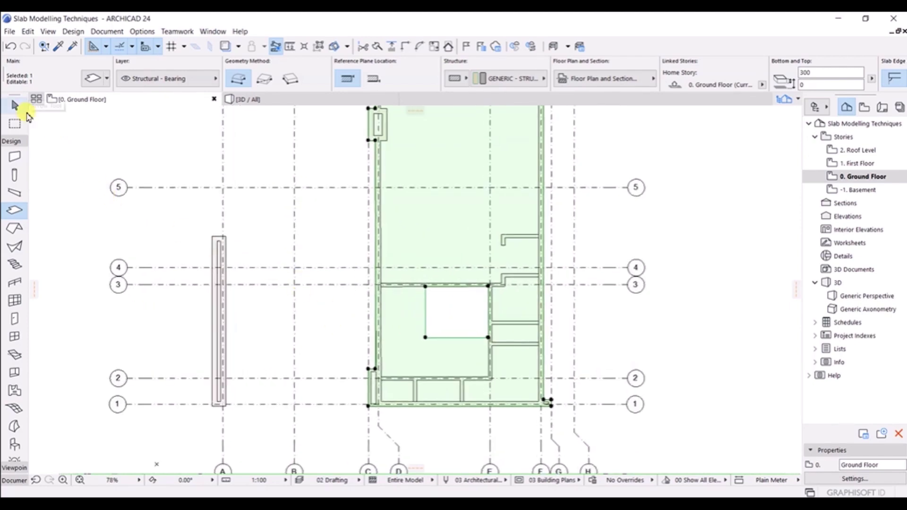
Select all four walls of the long, narrow hollow wall block standing on grid line A.
left_click(15, 106)
scroll(225, 316, "up", 2)
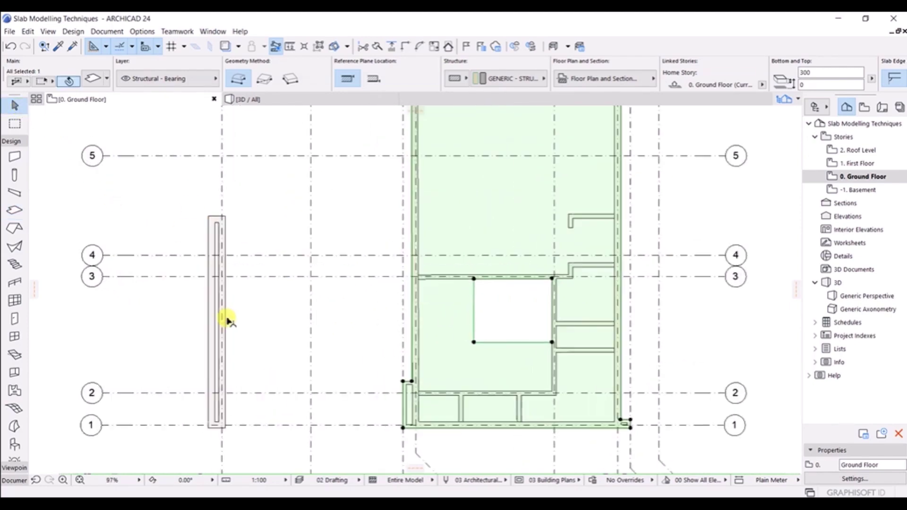
left_click(211, 328)
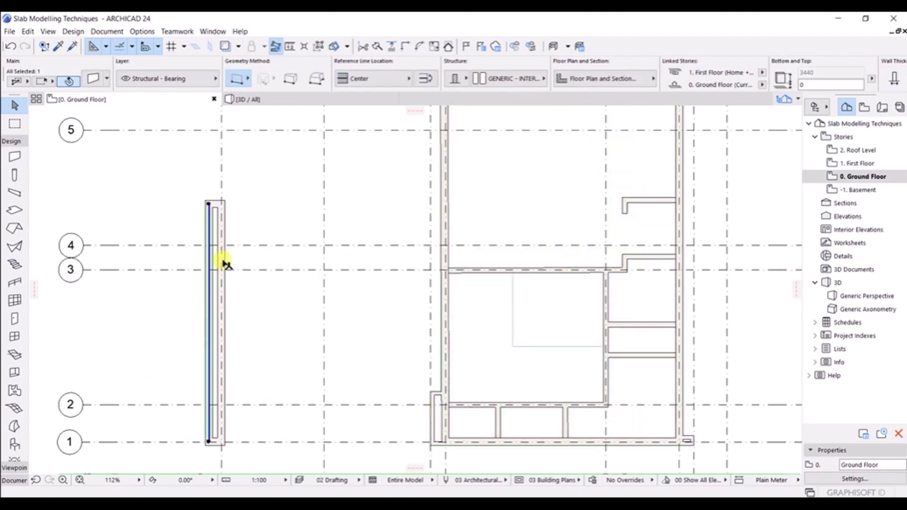
left_click(226, 308)
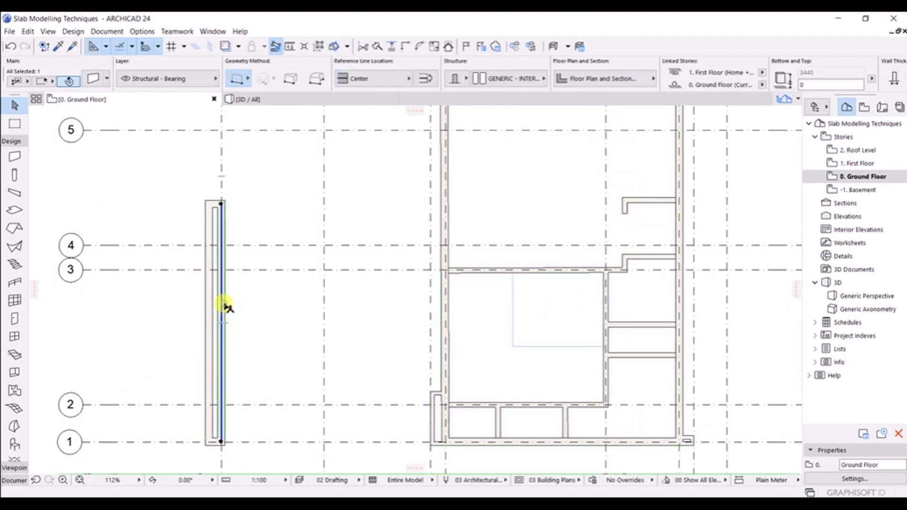
left_click(211, 298, "shift")
scroll(226, 235, "up", 3)
left_click(228, 209, "shift")
scroll(289, 236, "down", 1)
scroll(298, 235, "down", 5, "shift")
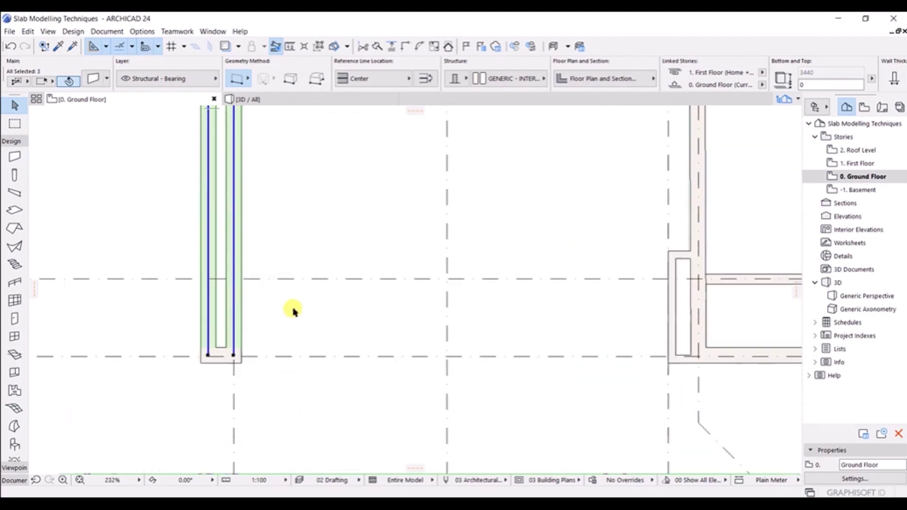
left_click(221, 353, "shift")
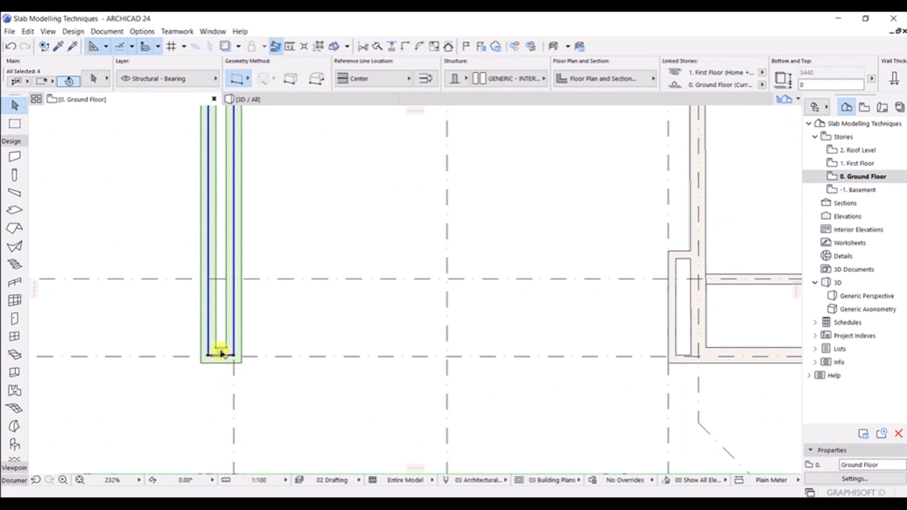
Try dragging the four selected walls from their lower corner at grid A/1 to a point between grid lines A and B, and undo it.
scroll(251, 355, "up", 3)
scroll(273, 336, "down", 5)
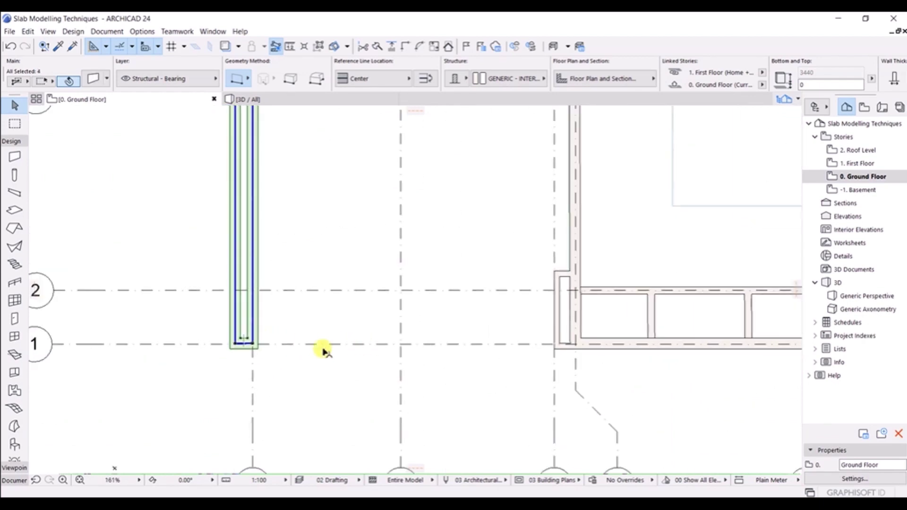
scroll(274, 327, "down", 1)
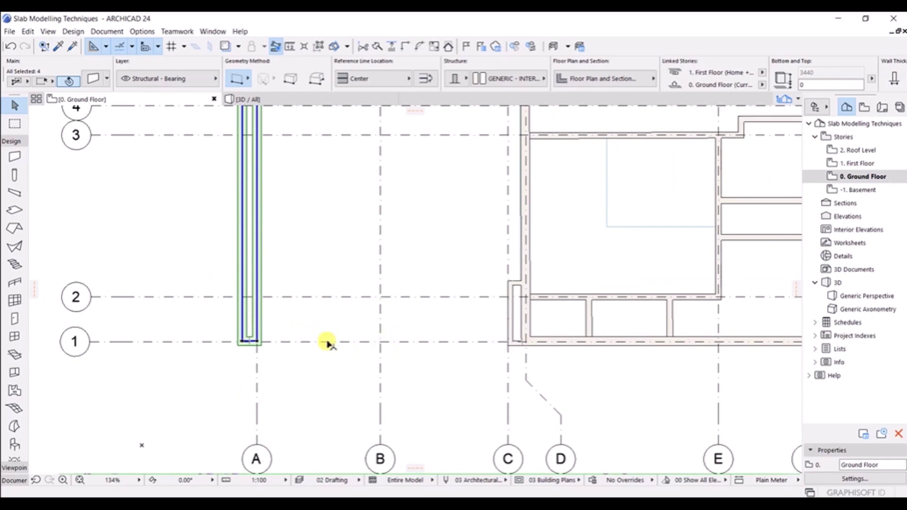
scroll(261, 354, "up", 5)
scroll(311, 280, "down", 1)
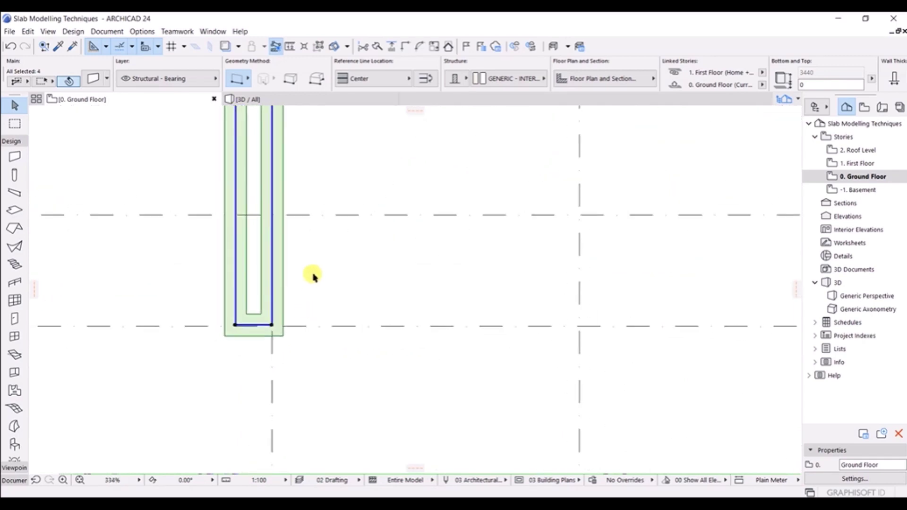
key("ctrl+d")
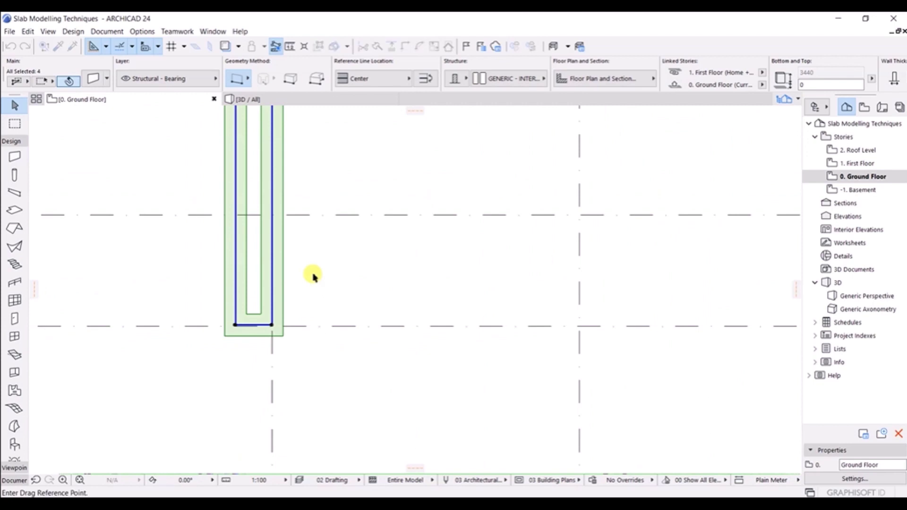
left_click(272, 325)
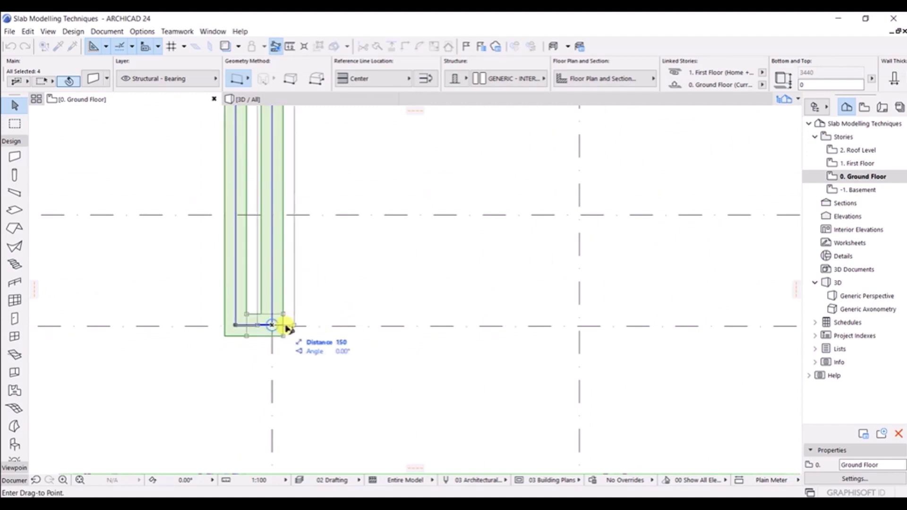
left_click(457, 321)
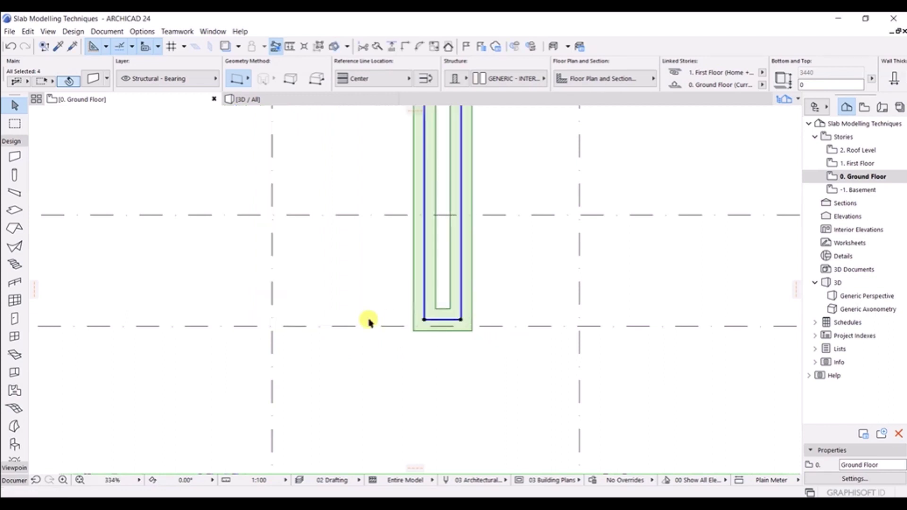
key("ctrl+z")
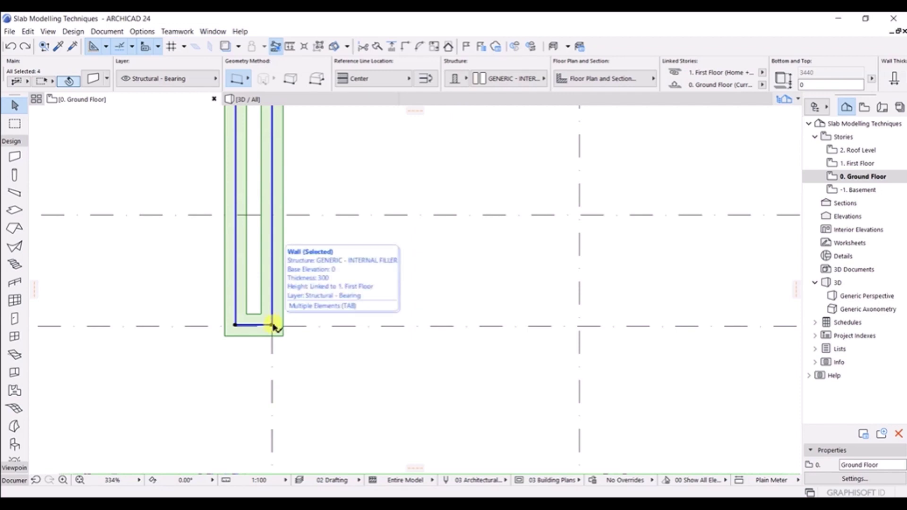
Drag the four selected walls from their reference line corner at grid A/1 to the intersection of grid lines B and 1.
key("ctrl+d")
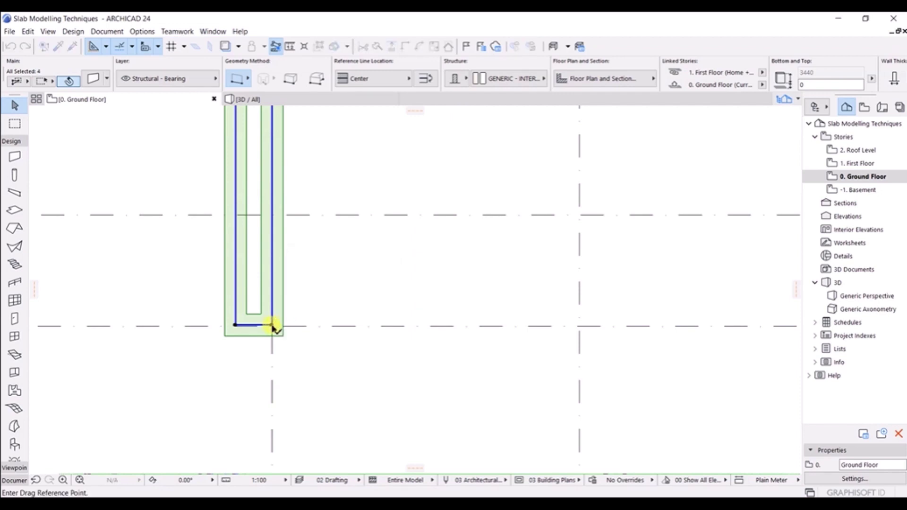
left_click(272, 325)
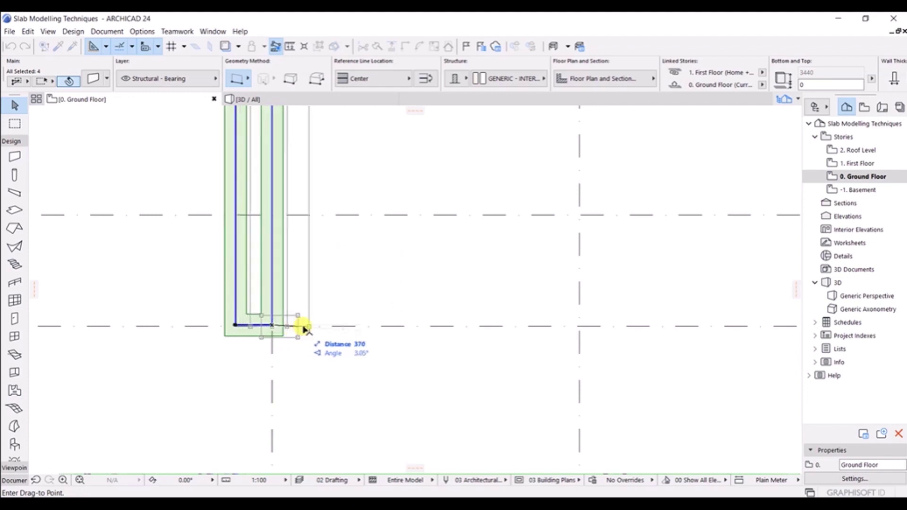
left_click(582, 329)
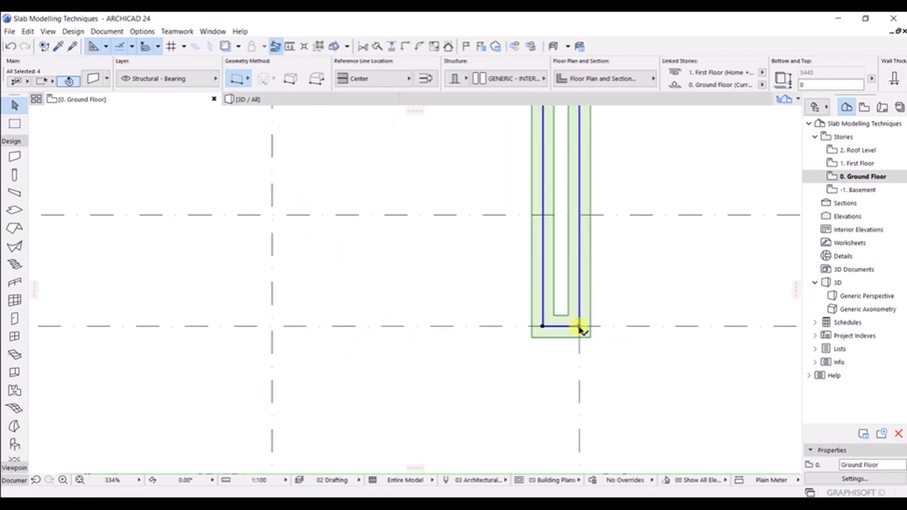
scroll(613, 259, "down", 3)
middle_click_drag(612, 259, 461, 334)
scroll(459, 318, "down", 5)
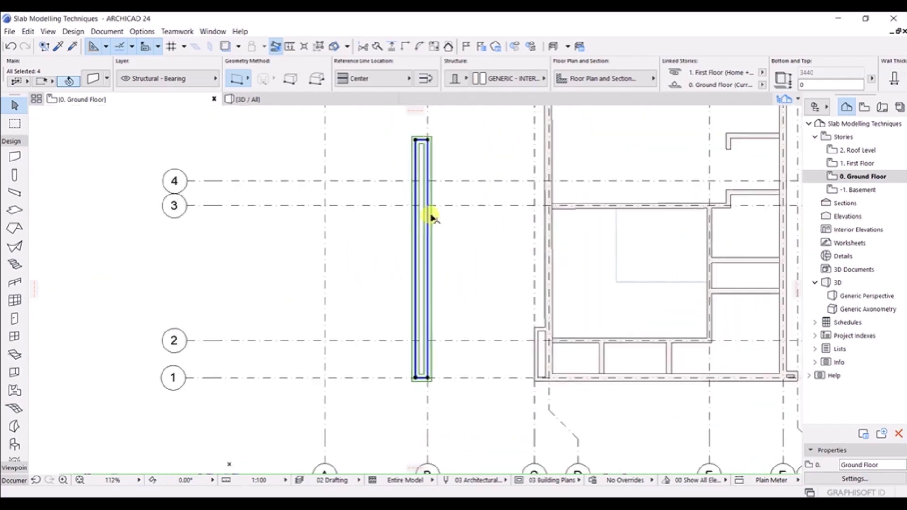
middle_click_drag(464, 289, 417, 288)
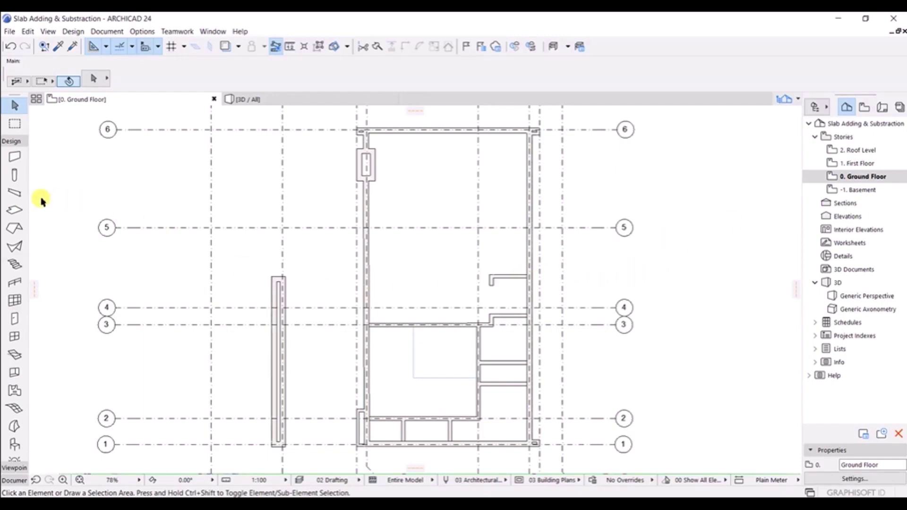
Set the Slab tool defaults to a thickness of 250 and an offset of -50 from the home story, with the polygonal geometry method.
left_click(15, 211)
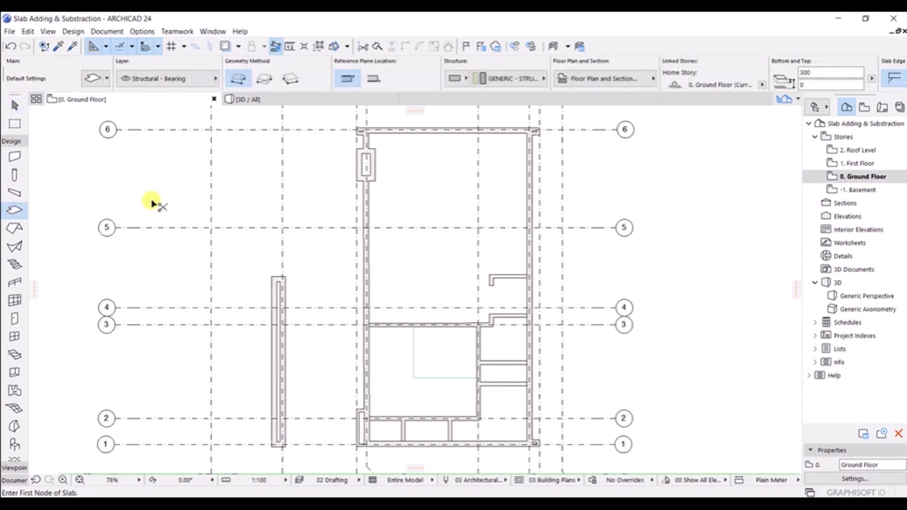
key("ctrl+t")
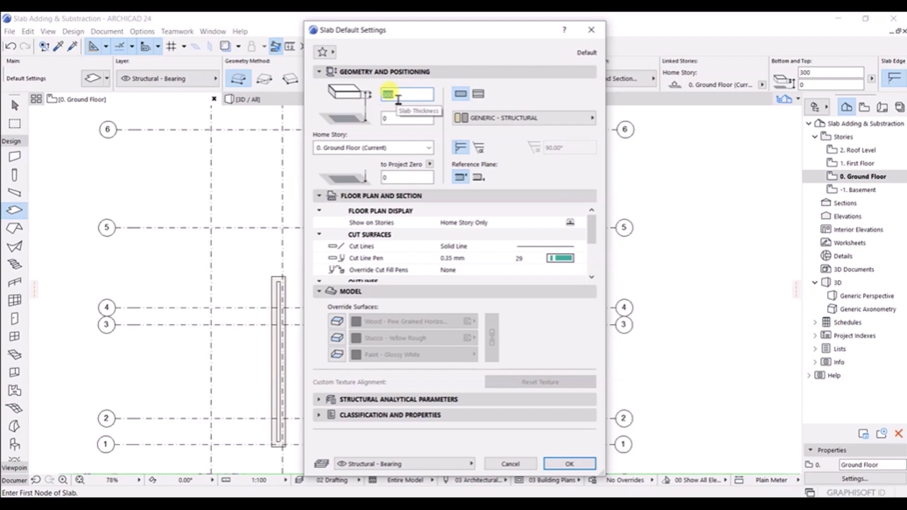
left_click(385, 118)
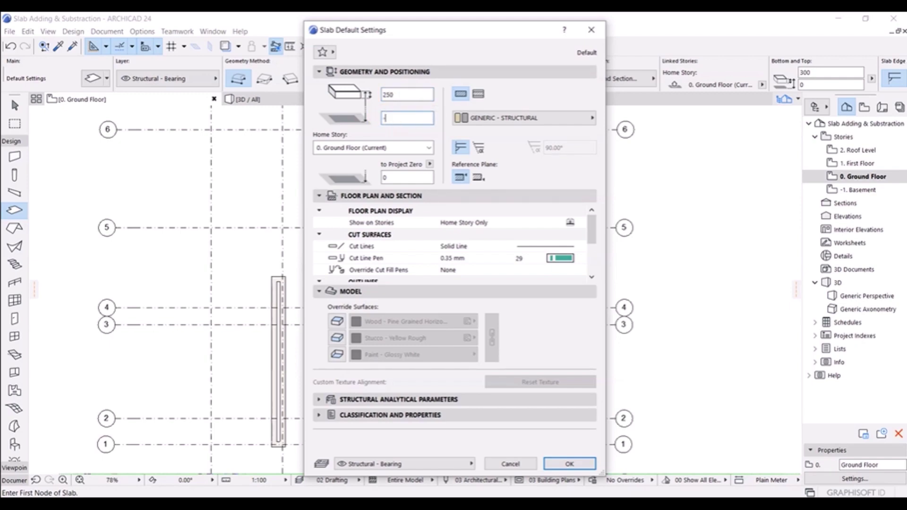
type("-50")
left_click(570, 464)
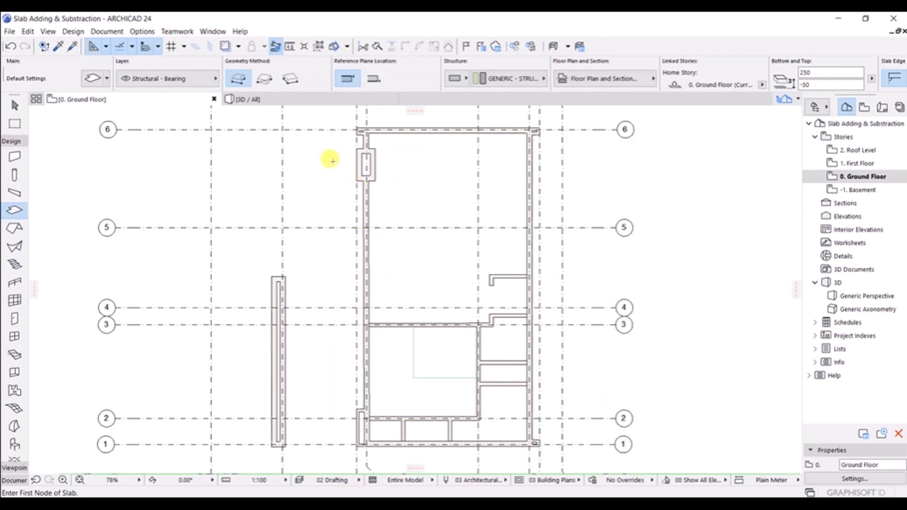
left_click(239, 81)
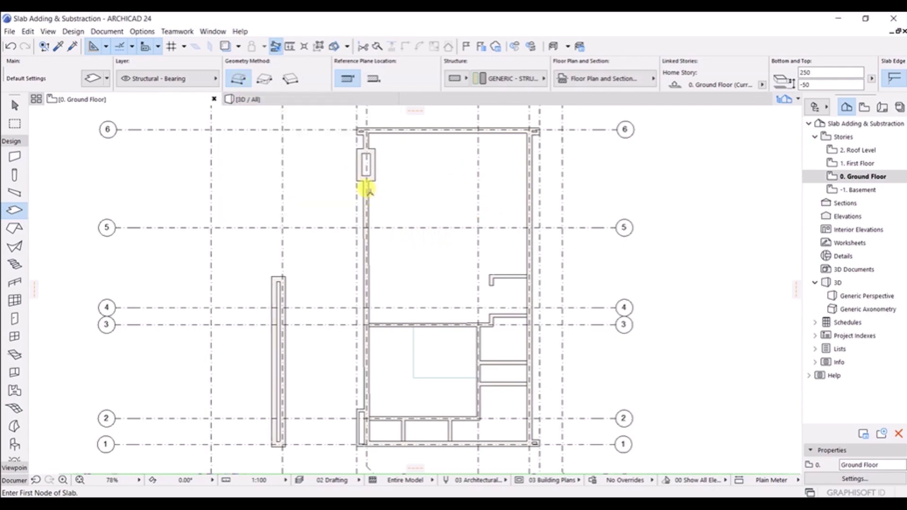
scroll(365, 182, "up", 6)
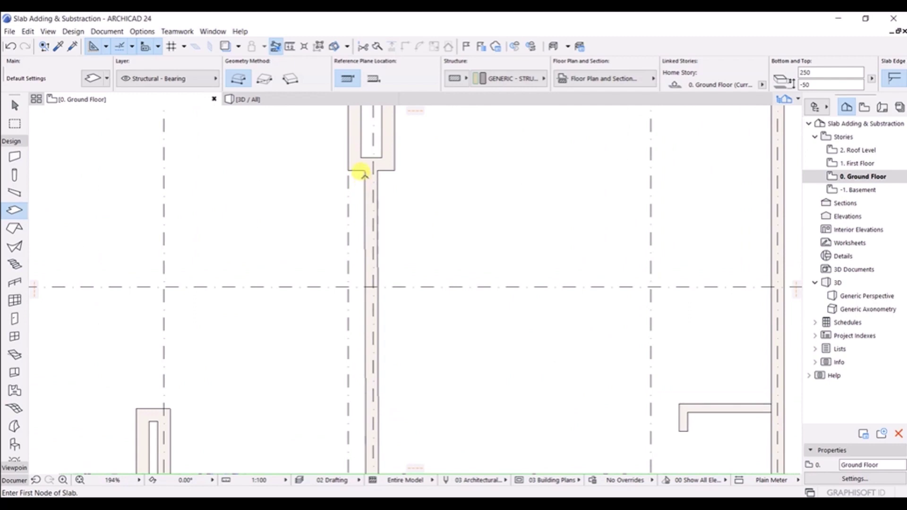
left_click(364, 174)
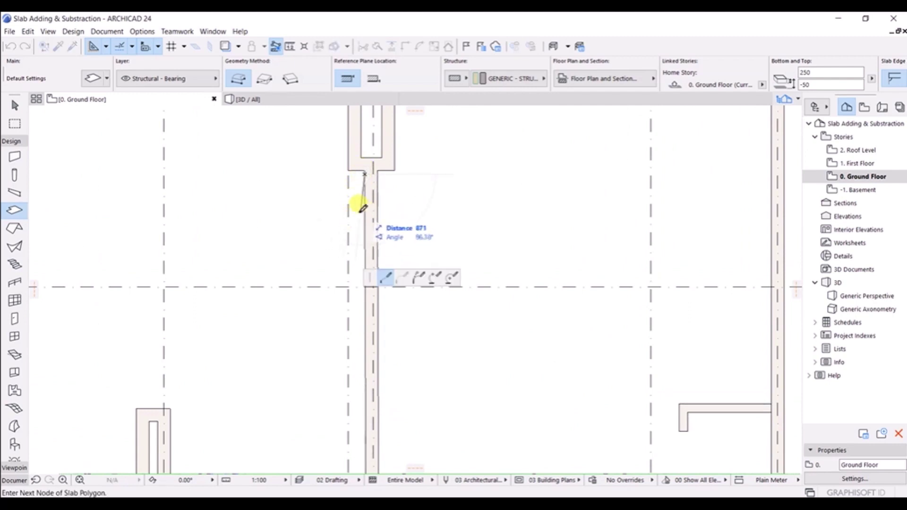
key("Escape")
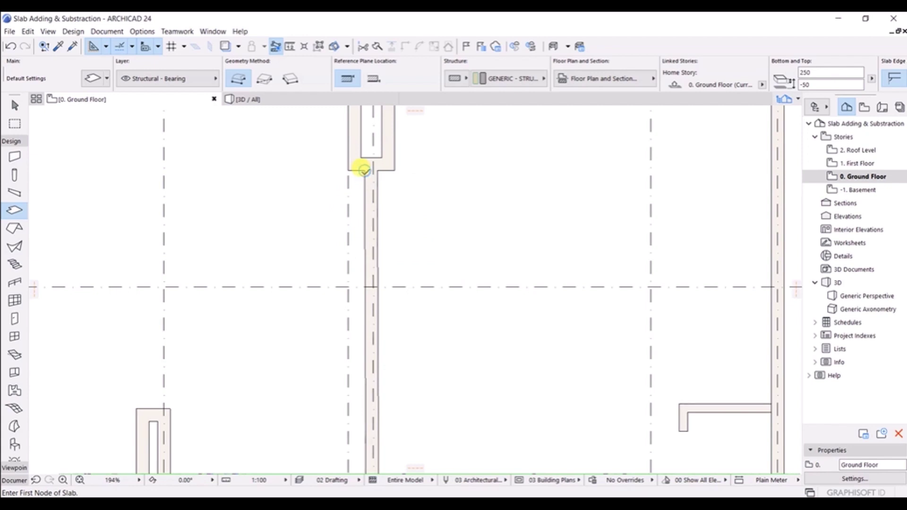
Start a slab outline at the wall corner below the hollow pier and trace the outer wall face and lower projection to the corner at grid C/1.
left_click(364, 171)
middle_click_drag(324, 355, 326, 181)
scroll(329, 292, "down", 2)
middle_click_drag(318, 450, 314, 276)
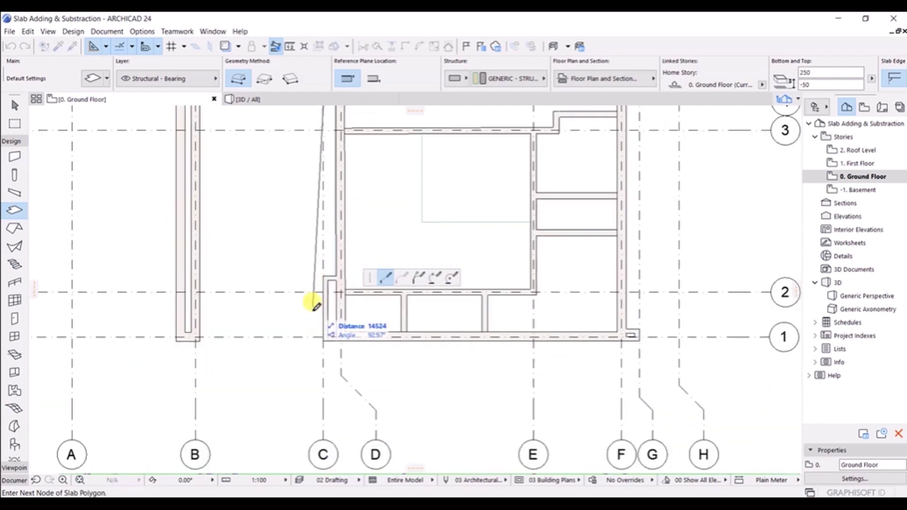
scroll(335, 267, "up", 4)
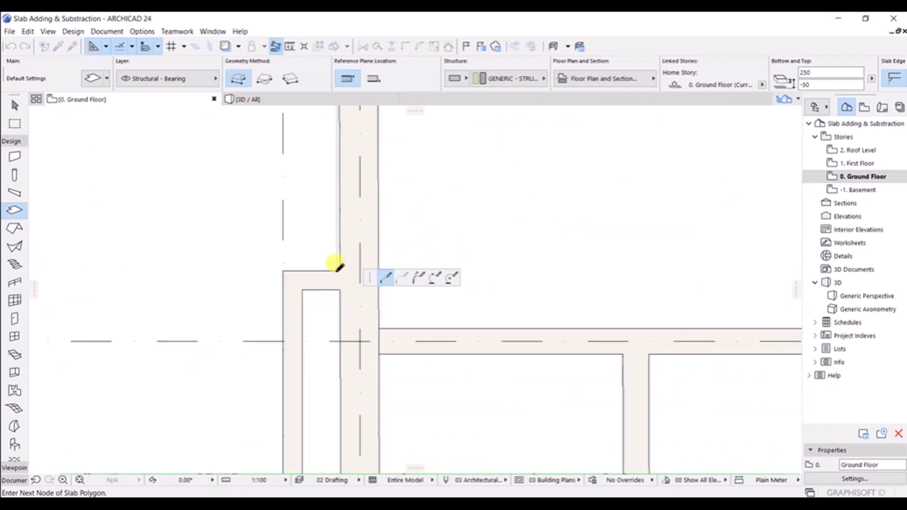
scroll(335, 265, "up", 1)
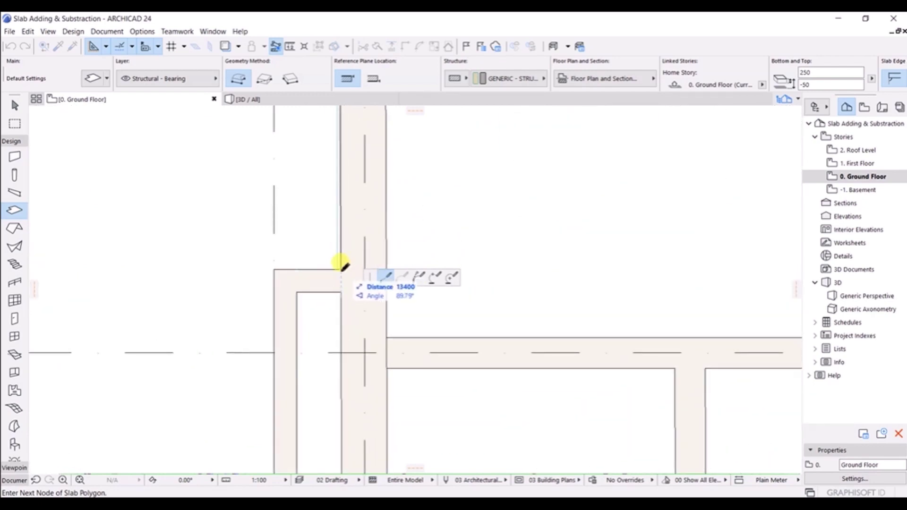
left_click(340, 268)
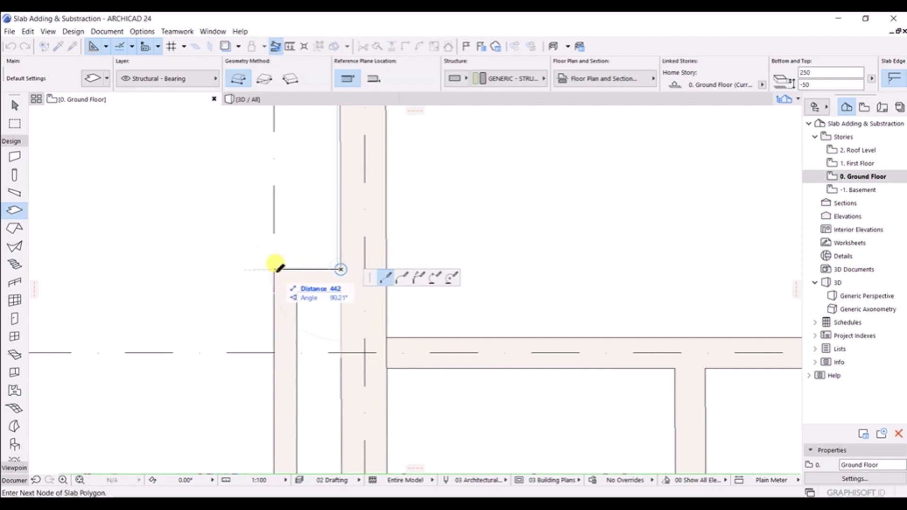
middle_click_drag(270, 310, 267, 214)
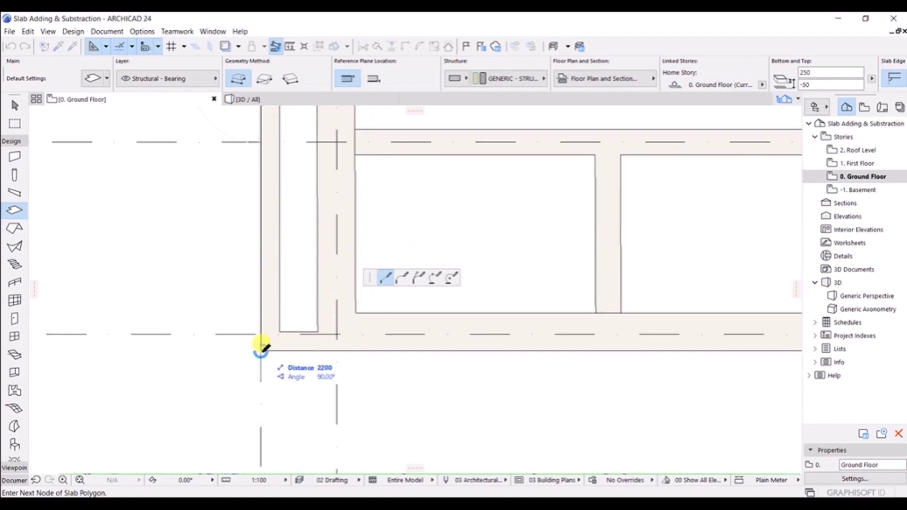
Continue the slab outline about 5000 to the detached wall block's outer lower corner and up to its outer upper corner.
middle_click_drag(178, 345, 447, 320)
scroll(269, 314, "down", 3)
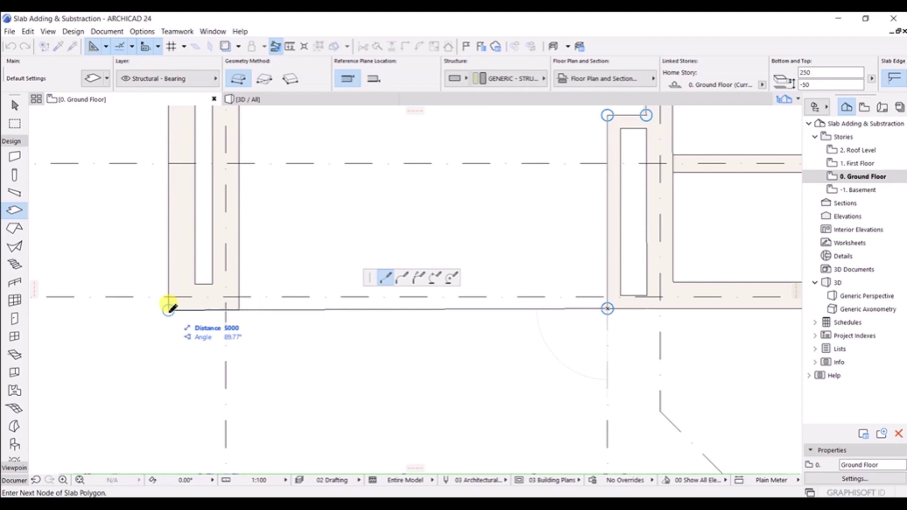
scroll(192, 239, "up", 5)
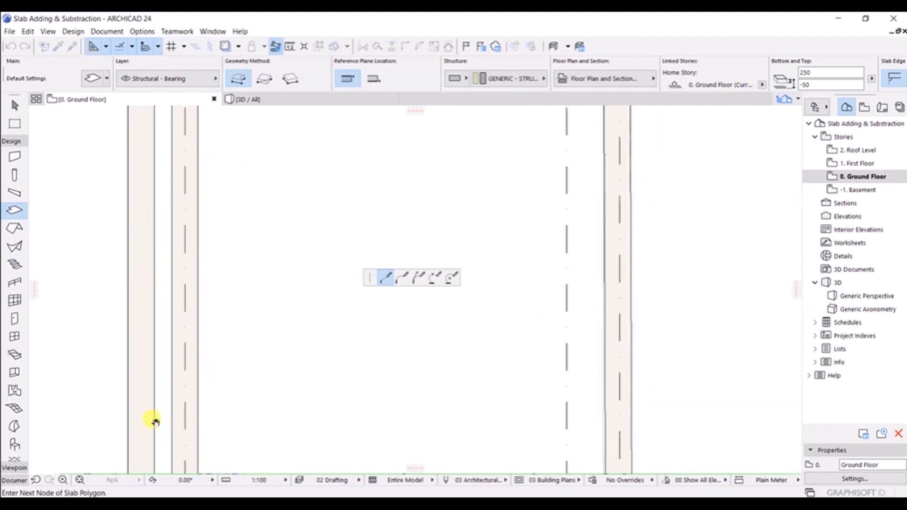
scroll(149, 307, "down", 4)
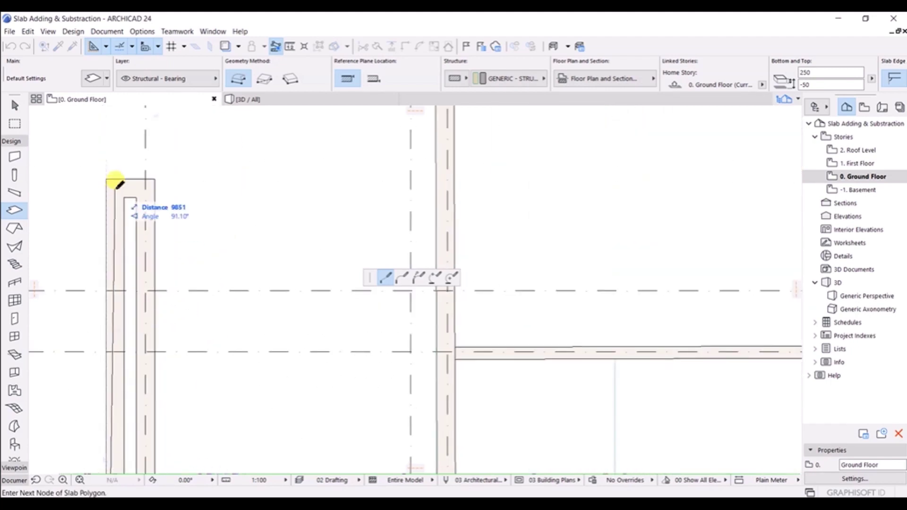
left_click(107, 179)
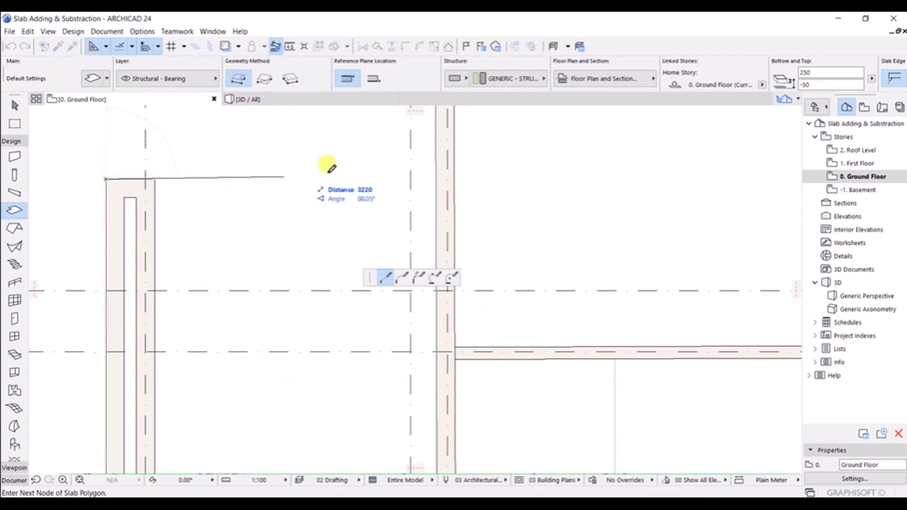
Run the outline from the wall block's upper corner across to the building's outer wall face and close the slab at its starting corner.
middle_click_drag(367, 178, 211, 170)
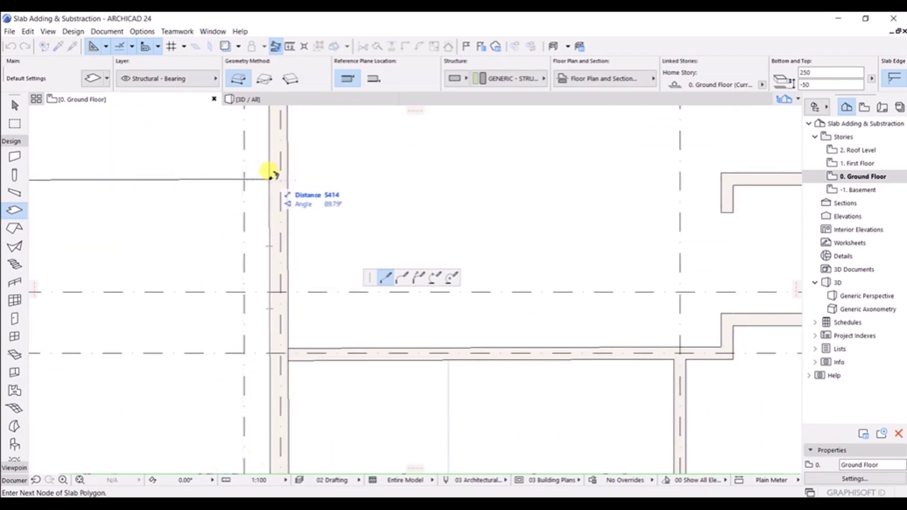
scroll(270, 173, "down", 1)
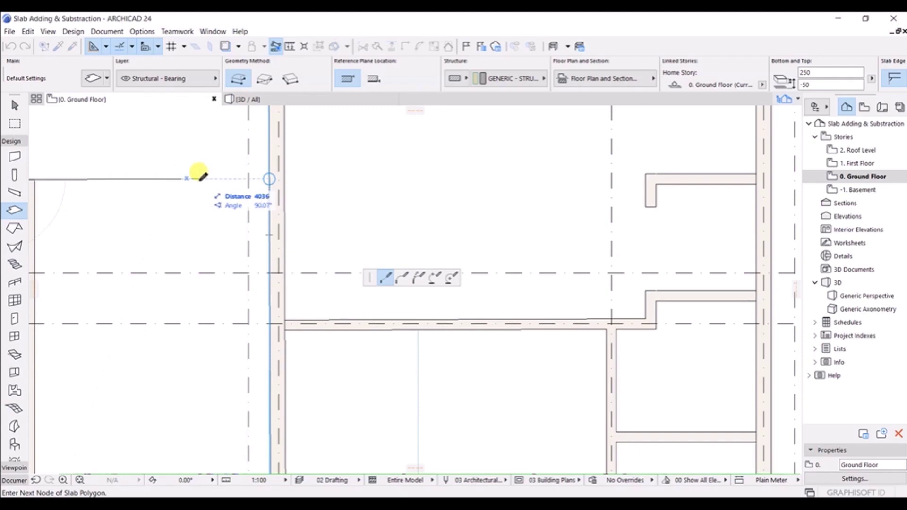
key("Tab")
key("Tab")
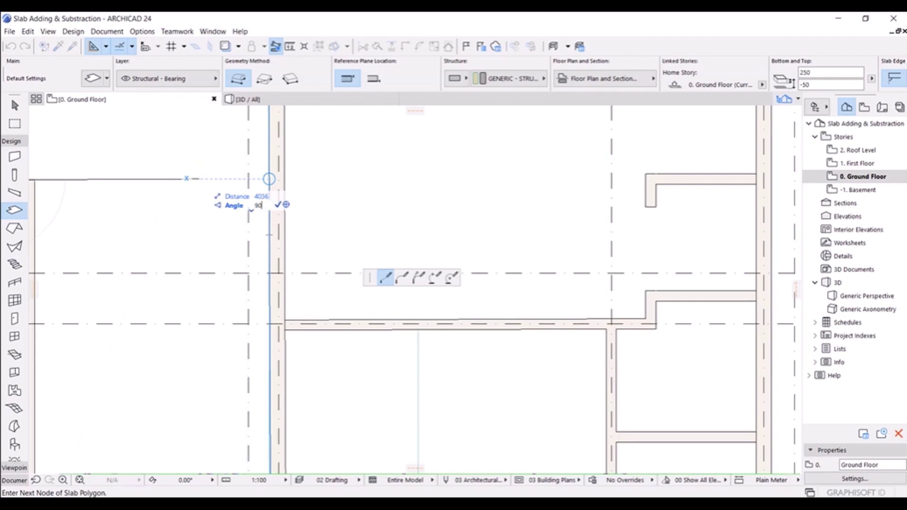
type("90")
key("Escape")
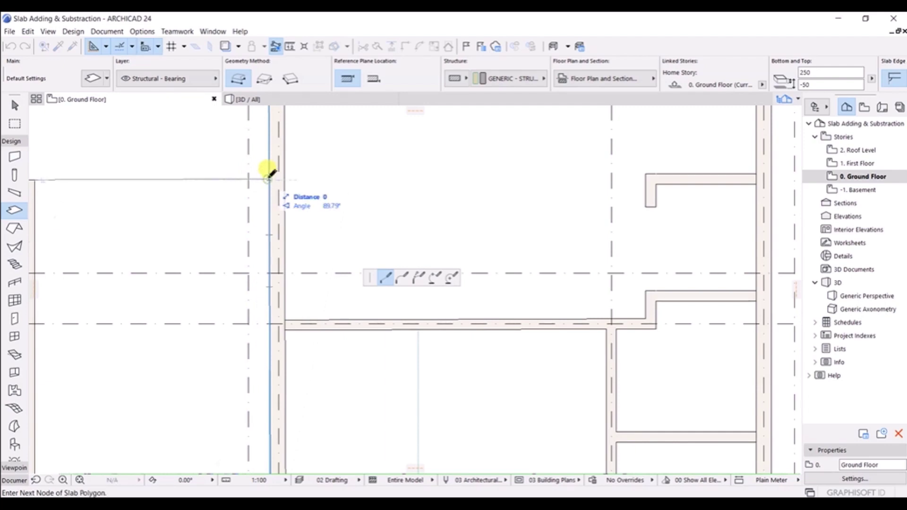
middle_click_drag(263, 136, 263, 183)
middle_click_drag(259, 142, 249, 290)
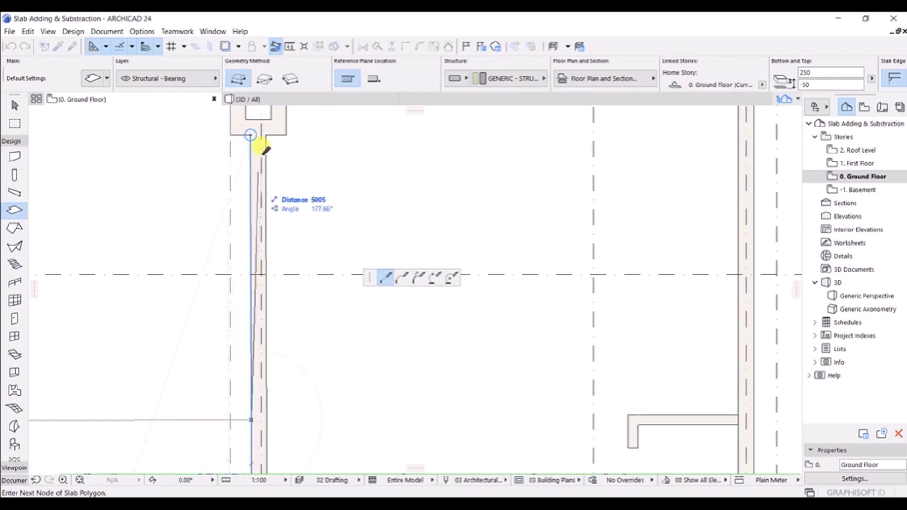
left_click(251, 135)
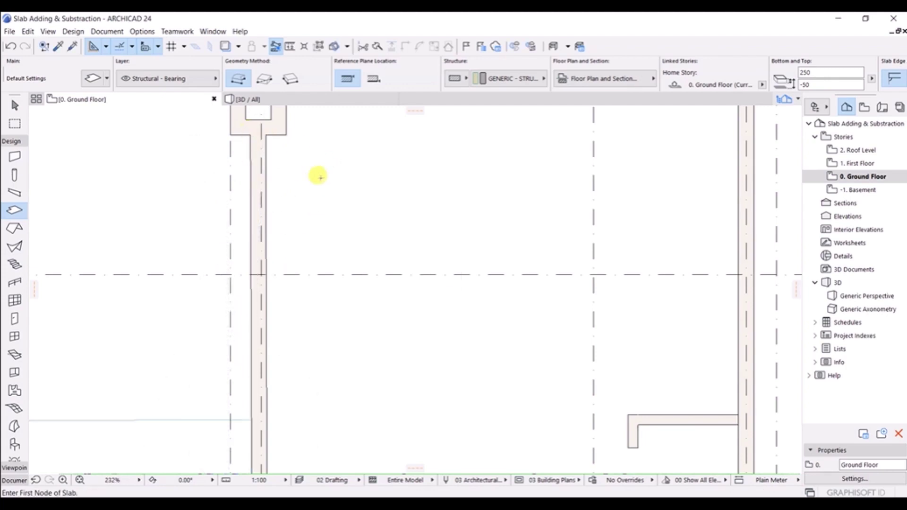
scroll(357, 220, "down", 4)
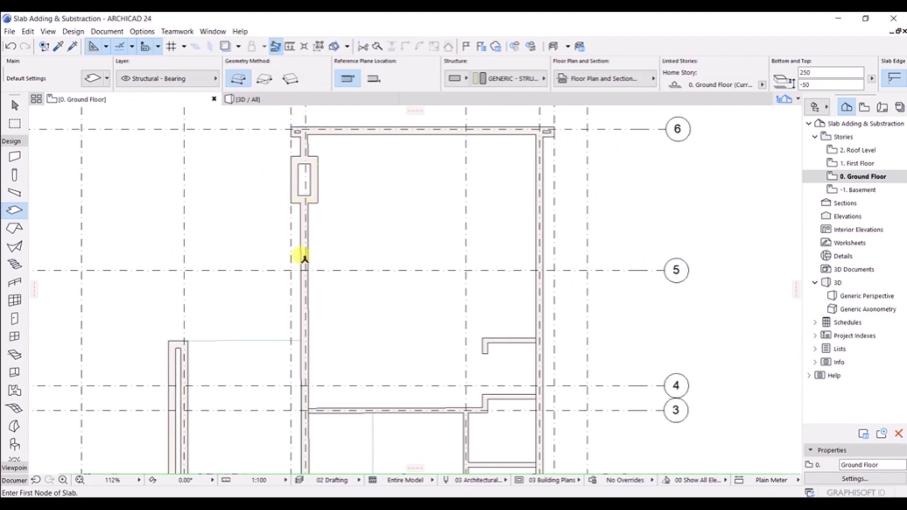
Add a strip about 393 wide to the new slab, between grid line C and the outer wall face, up to the hollow pier.
left_click(14, 105)
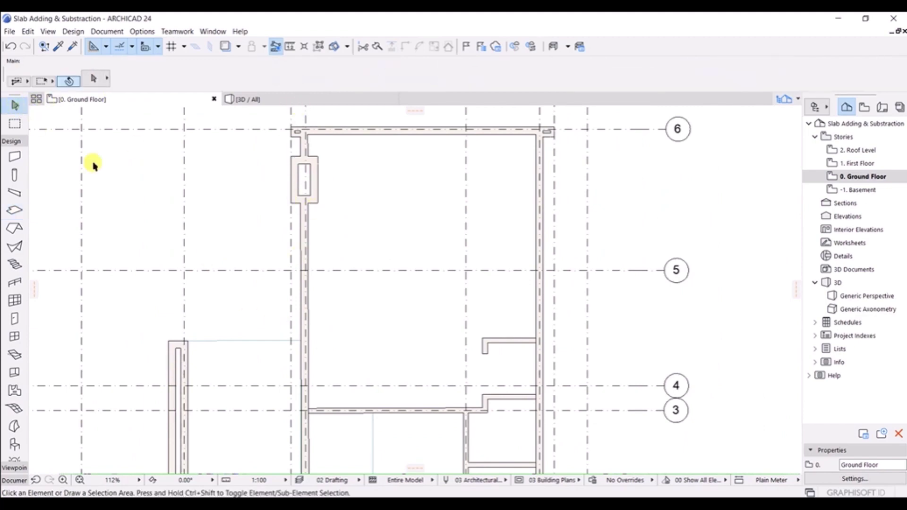
left_click(236, 376)
scroll(262, 281, "down", 3)
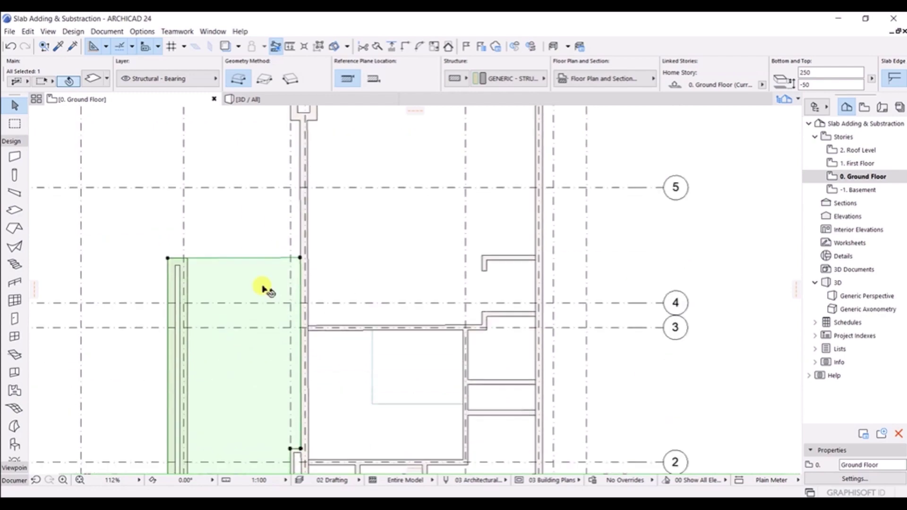
scroll(264, 282, "down", 2)
scroll(290, 239, "up", 2)
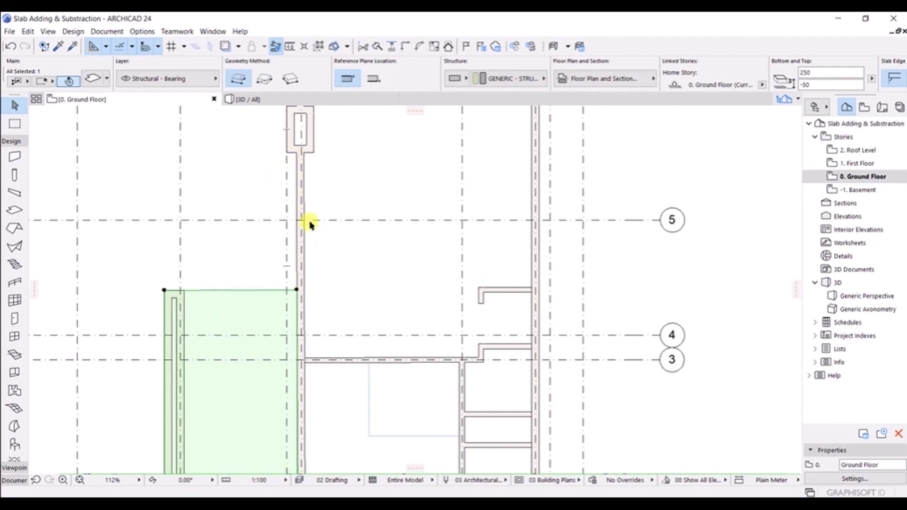
left_click(259, 291)
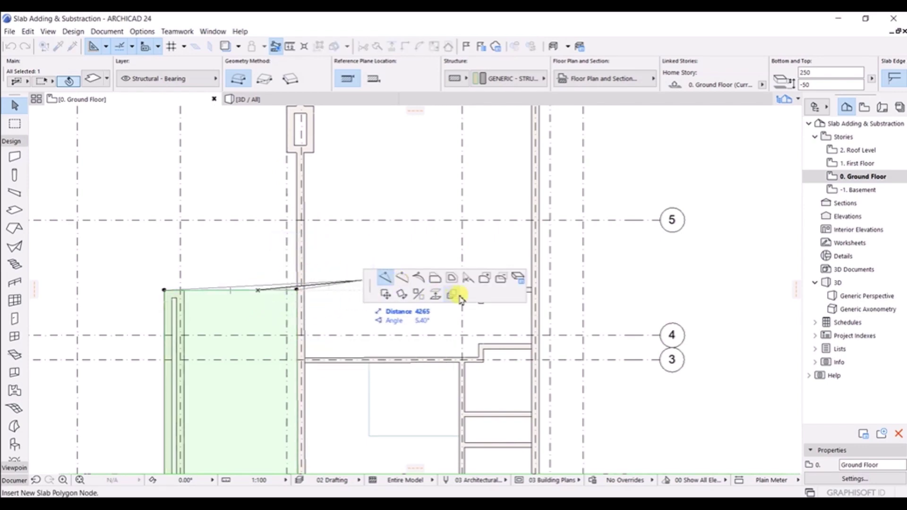
left_click(487, 283)
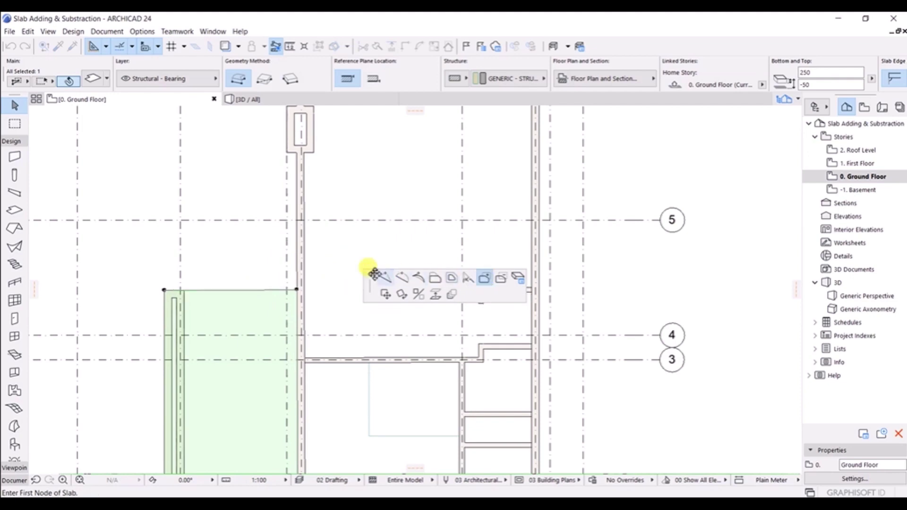
left_click(297, 290)
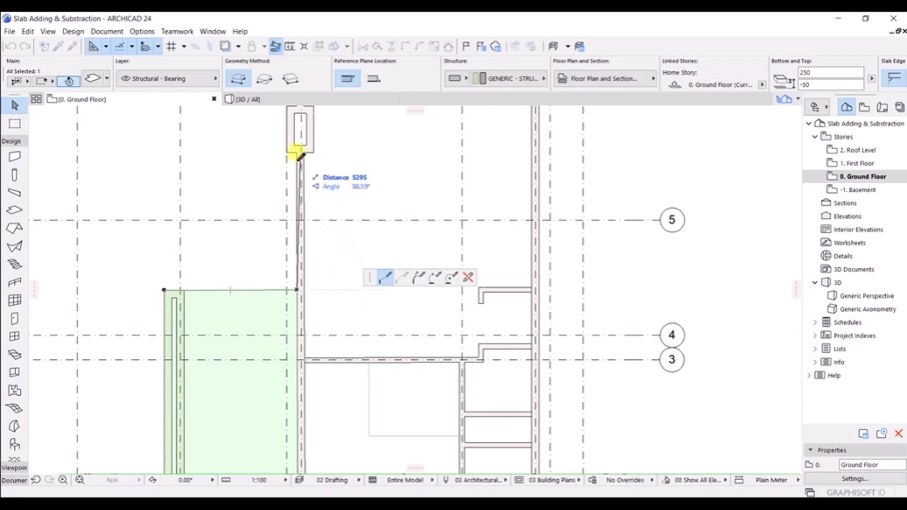
left_click(297, 151)
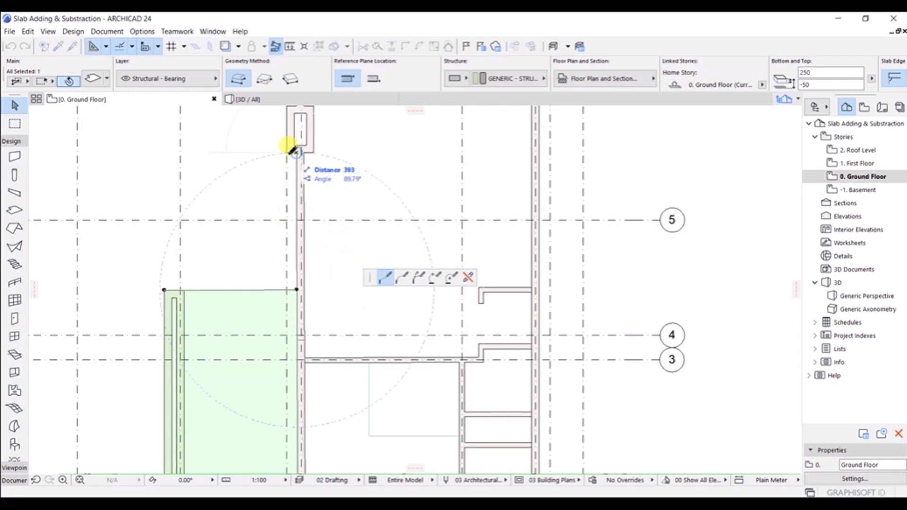
scroll(290, 151, "up", 3)
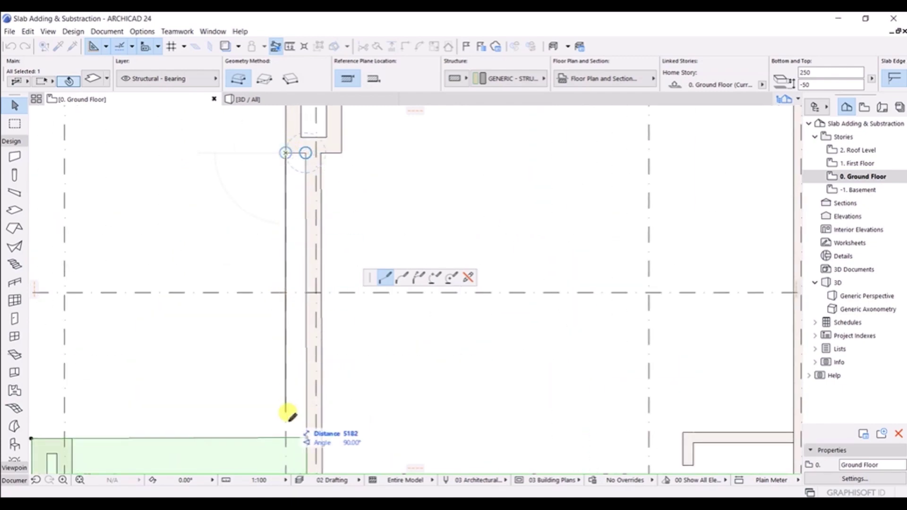
left_click(287, 437)
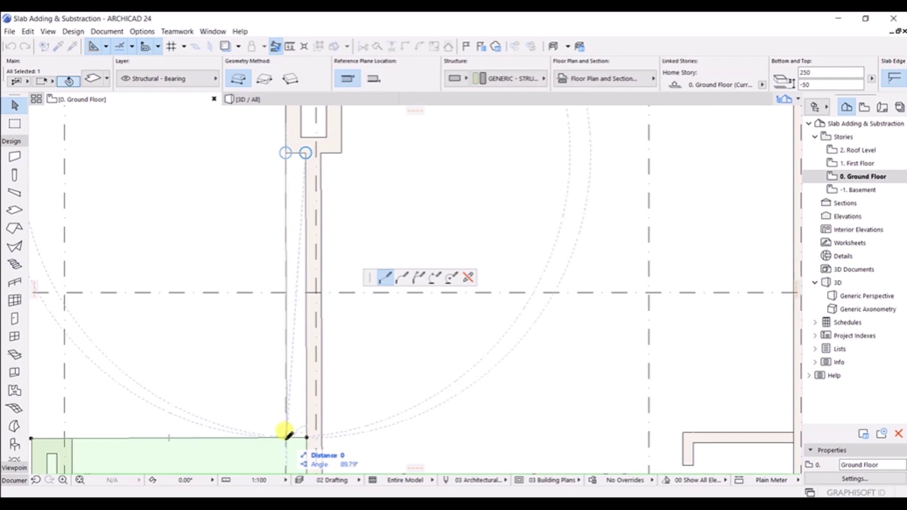
double_click(310, 435)
scroll(352, 307, "down", 3)
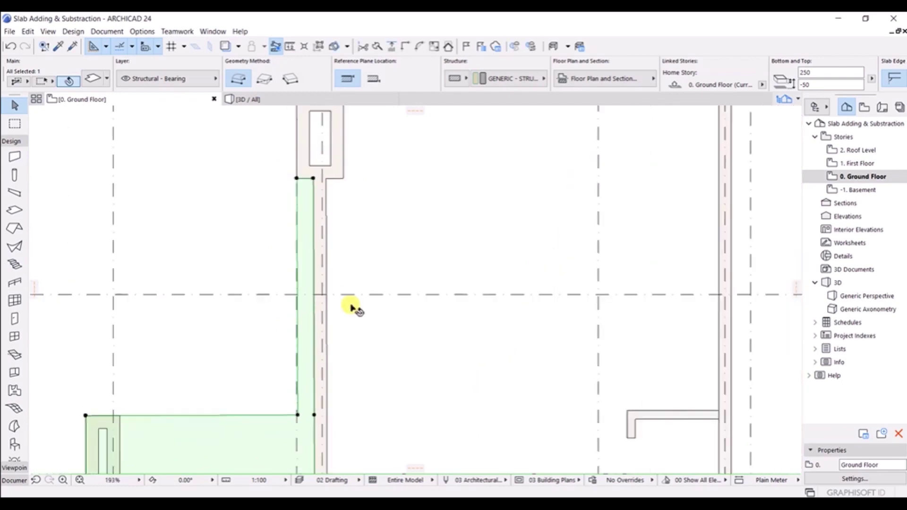
Inspect the extended slab between the wall block and the building in the 3D perspective, and return to the Ground Floor plan.
middle_click_drag(354, 330, 355, 258)
scroll(345, 318, "down", 3)
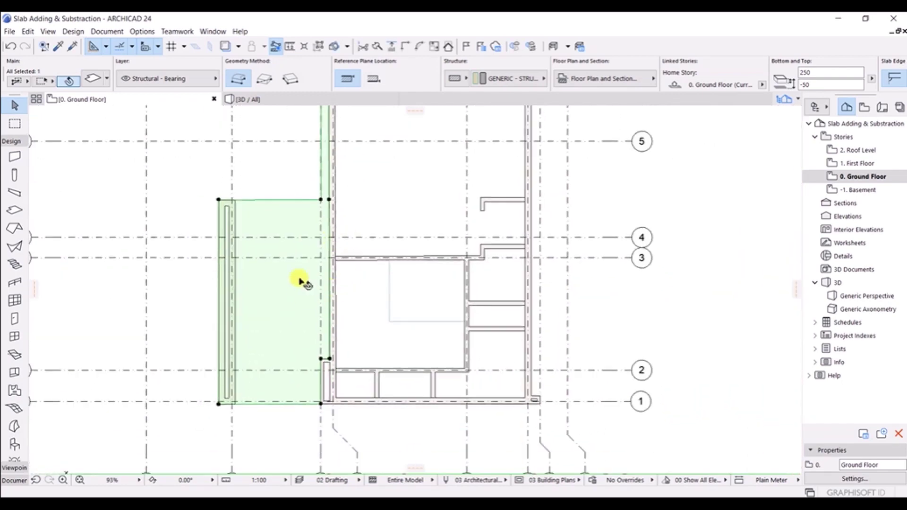
scroll(326, 238, "up", 2)
scroll(360, 222, "down", 2)
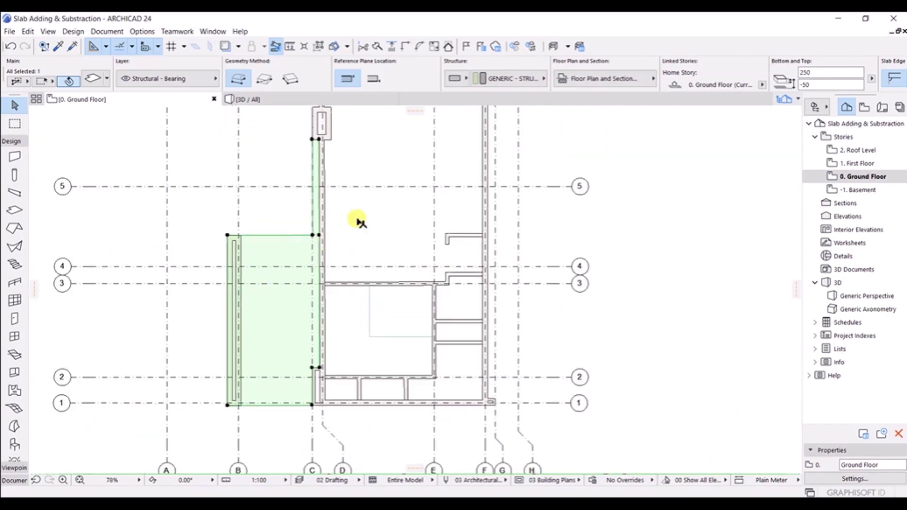
left_click(263, 105)
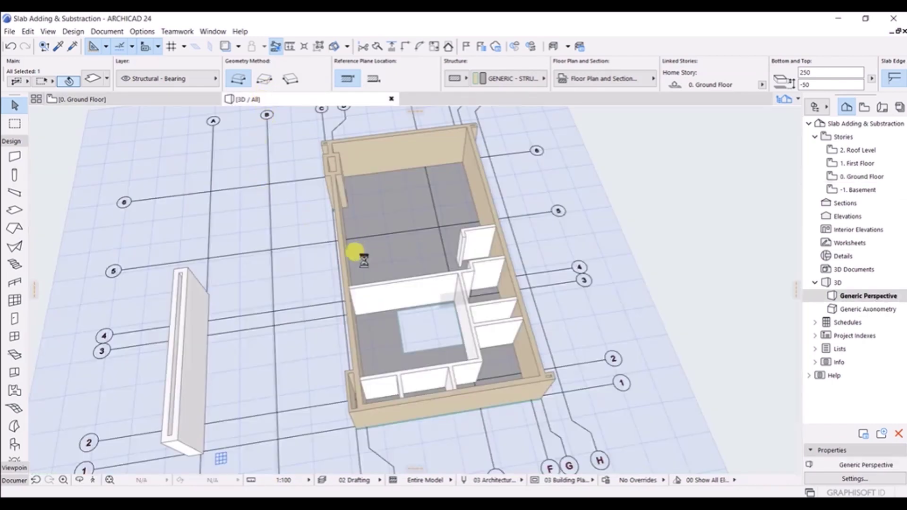
left_click_drag(430, 441, 379, 391)
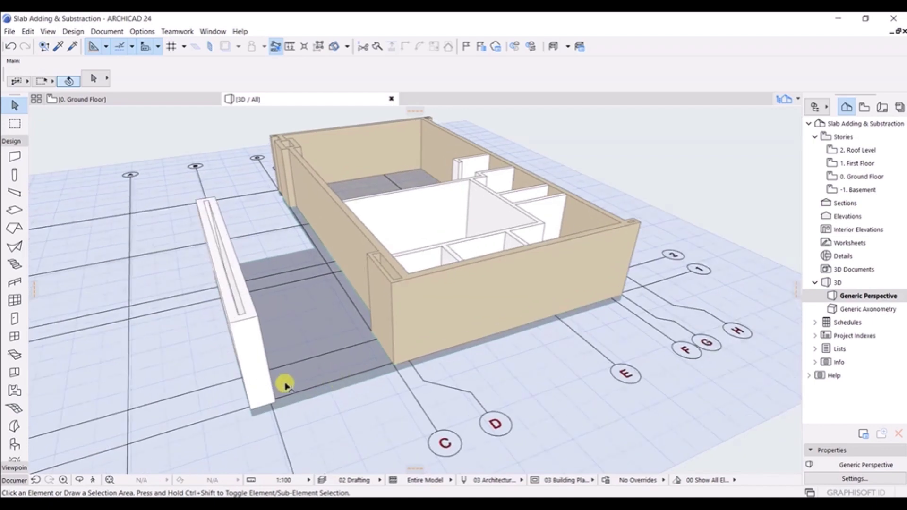
scroll(334, 405, "up", 5)
mouse_move(324, 277)
left_mouse_down()
mouse_move(360, 279)
mouse_move(307, 284)
mouse_move(342, 269)
mouse_move(303, 299)
mouse_move(324, 290)
left_mouse_up()
left_click_drag(664, 239, 463, 208)
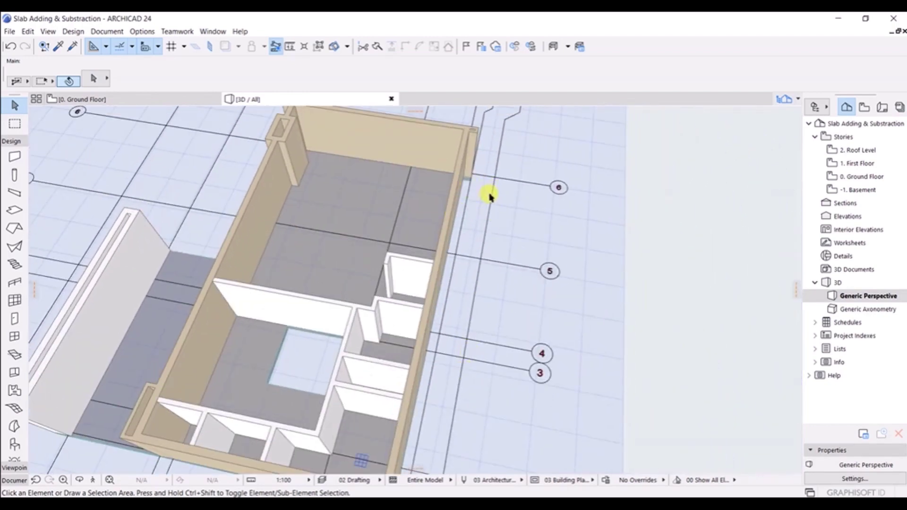
left_click(154, 99)
middle_click_drag(508, 221, 410, 285)
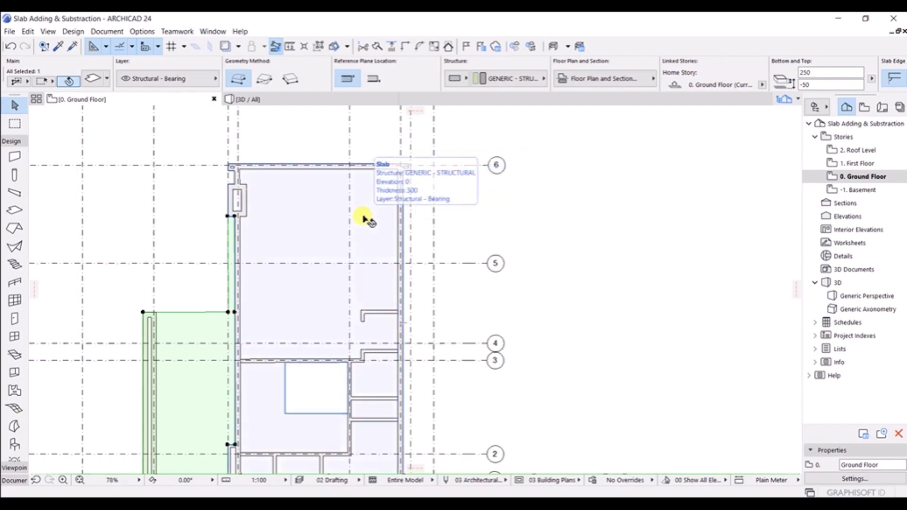
Clear the slab selection and activate the Slab tool.
left_click(290, 223)
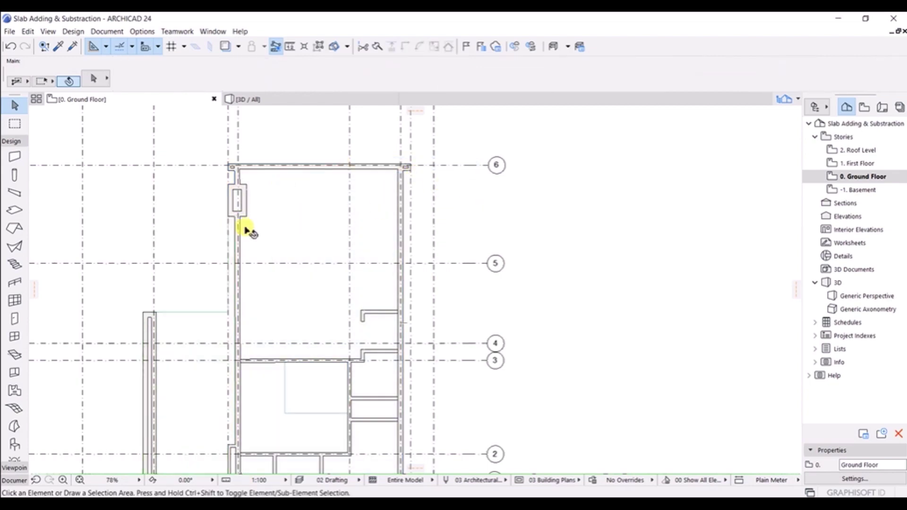
left_click(15, 210)
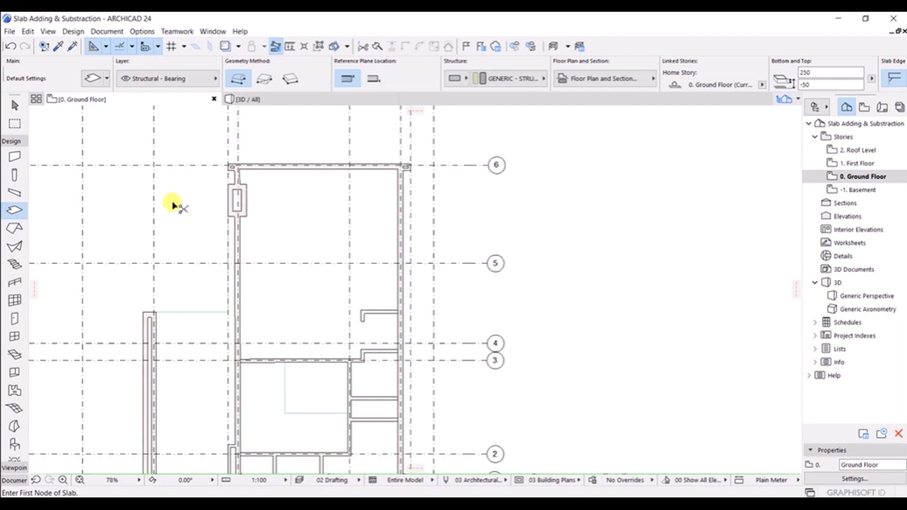
key("ctrl+t")
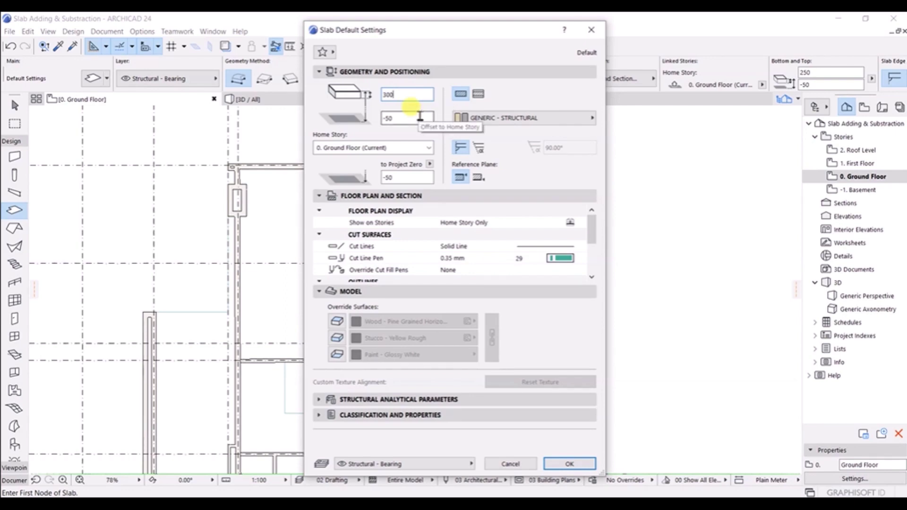
left_click_drag(464, 32, 257, 78)
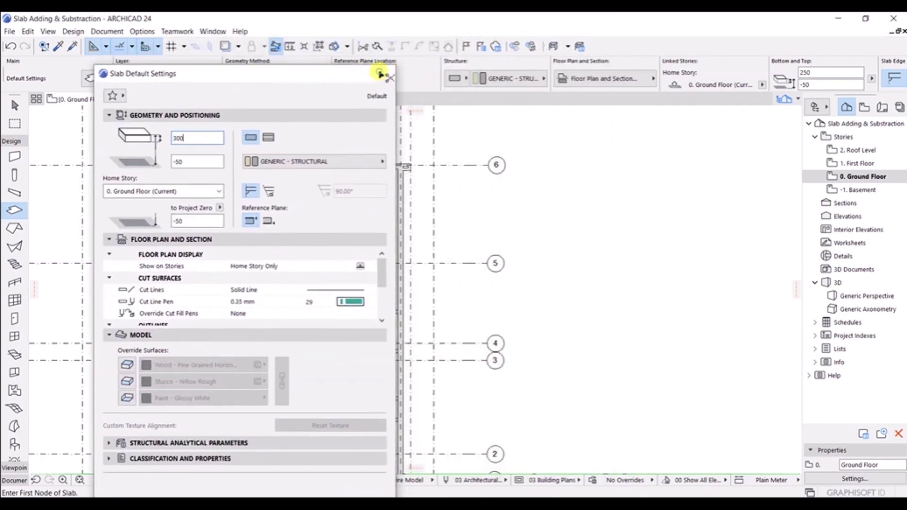
left_click(383, 69)
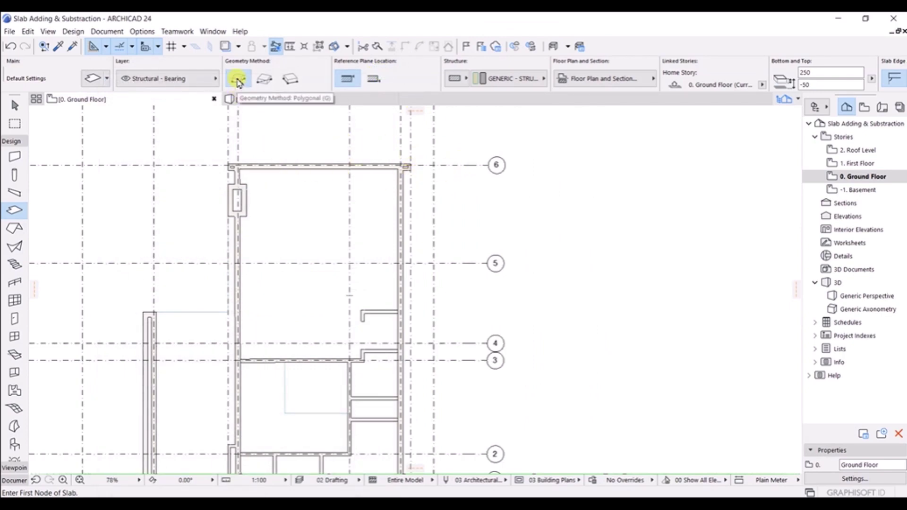
Outline a narrow slab from the outer wall face at grid line 6's pier to grid line G, then 17900 down to grid line 1's pier.
scroll(358, 163, "up", 6)
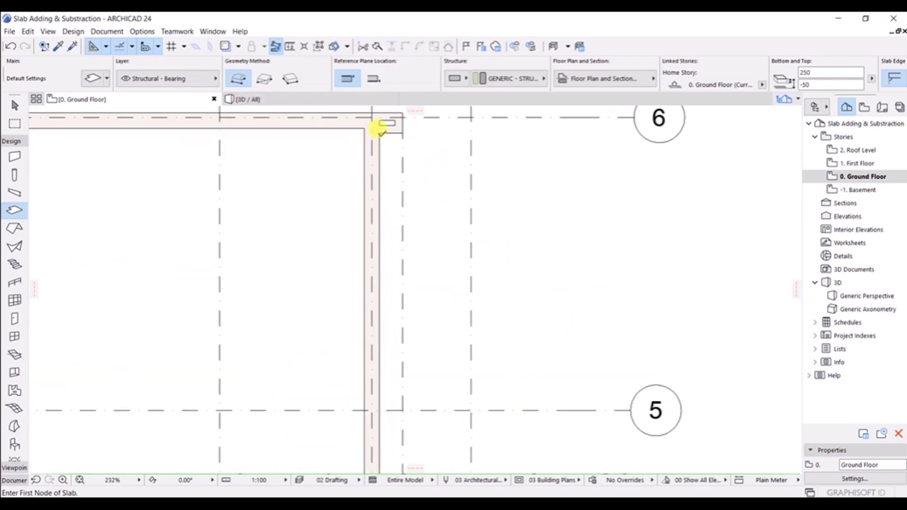
left_click(380, 132)
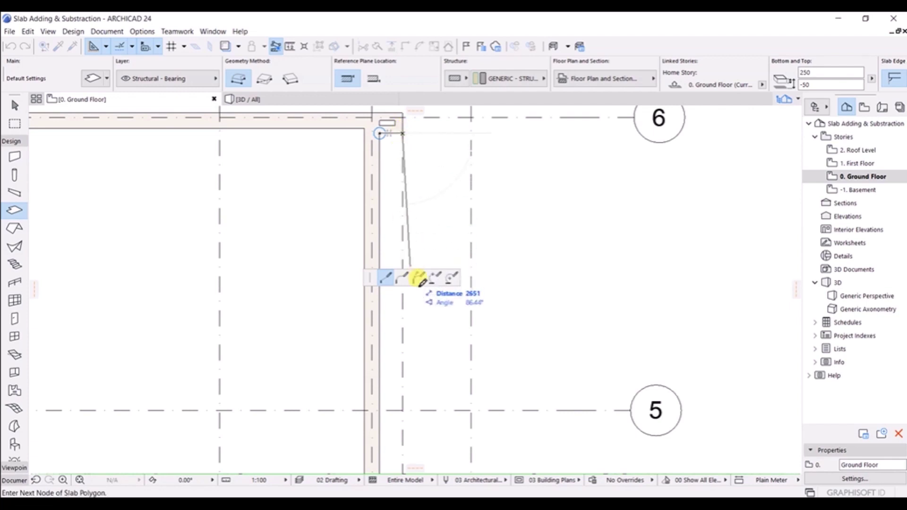
scroll(404, 339, "down", 1)
scroll(411, 326, "down", 3)
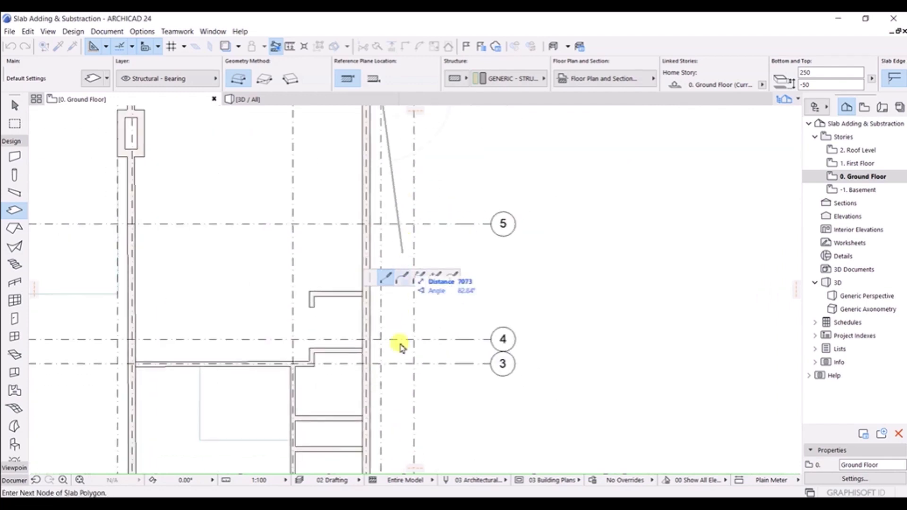
scroll(373, 269, "down", 3, "shift")
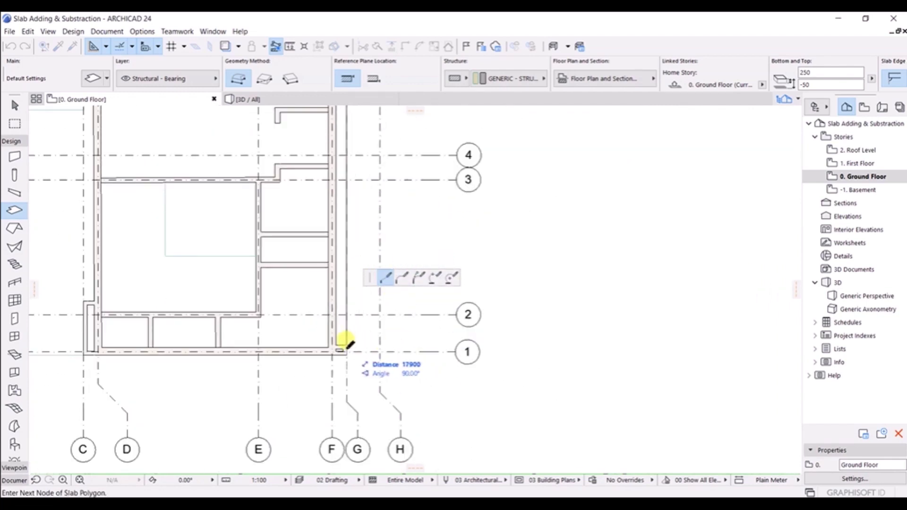
scroll(346, 341, "up", 2)
scroll(345, 341, "up", 2)
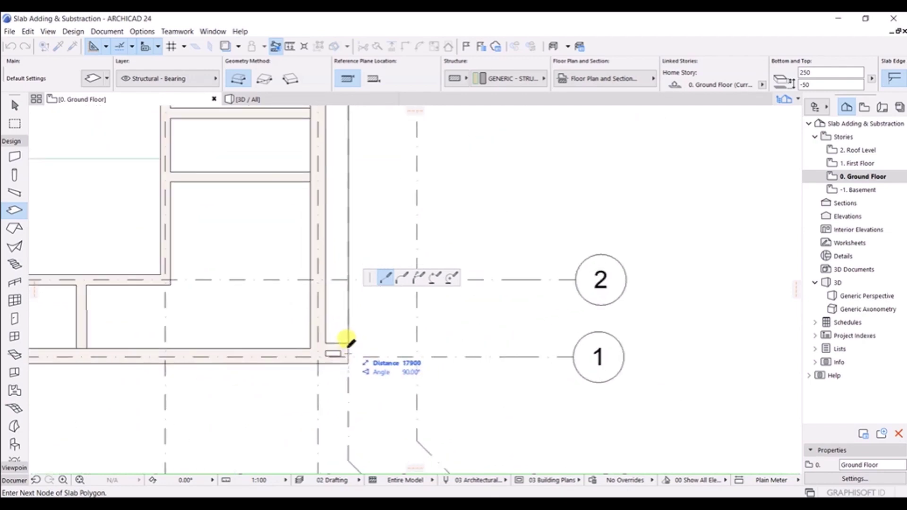
left_click(348, 342)
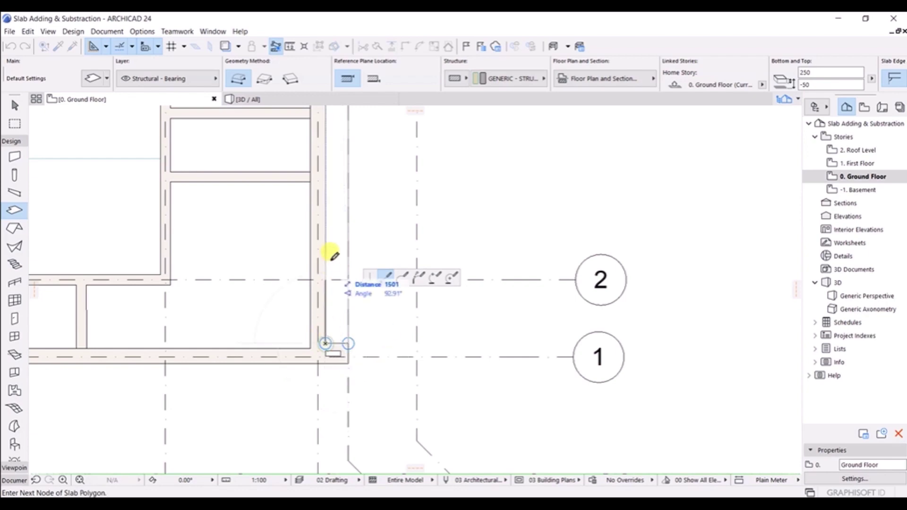
Run the strip's outline 17900 along the building's outer wall face and close the slab at its starting corner below grid line 6.
middle_click_drag(336, 219, 319, 299)
middle_click_drag(319, 166, 304, 289)
scroll(314, 153, "down", 2)
middle_click_drag(314, 152, 239, 223)
scroll(240, 189, "down", 2)
middle_click_drag(241, 151, 220, 259)
scroll(220, 208, "up", 4)
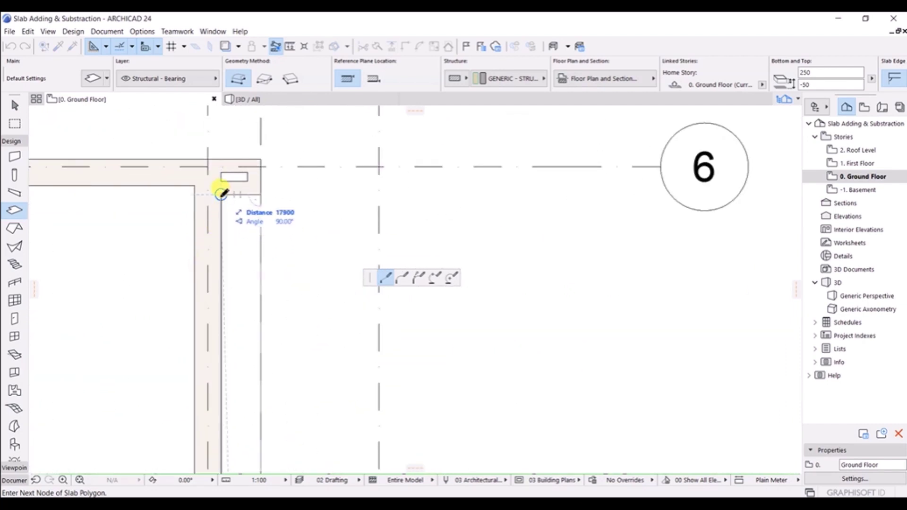
left_click(221, 193)
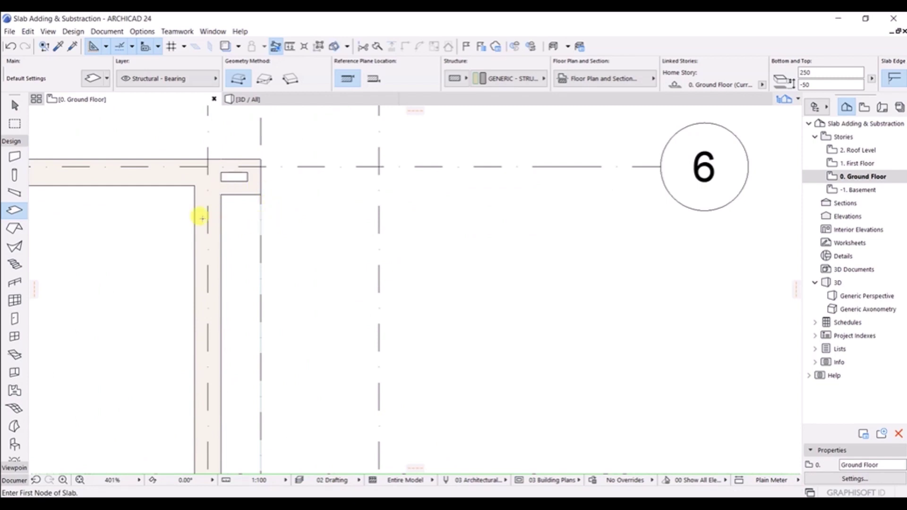
Set the default slab thickness to 100 and its offset to the home story to 0.
scroll(249, 252, "down", 4)
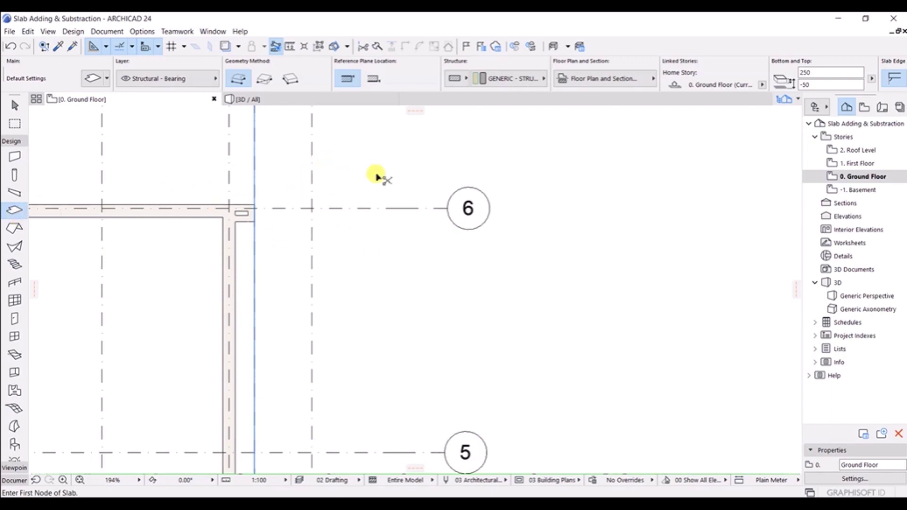
key("ctrl+t")
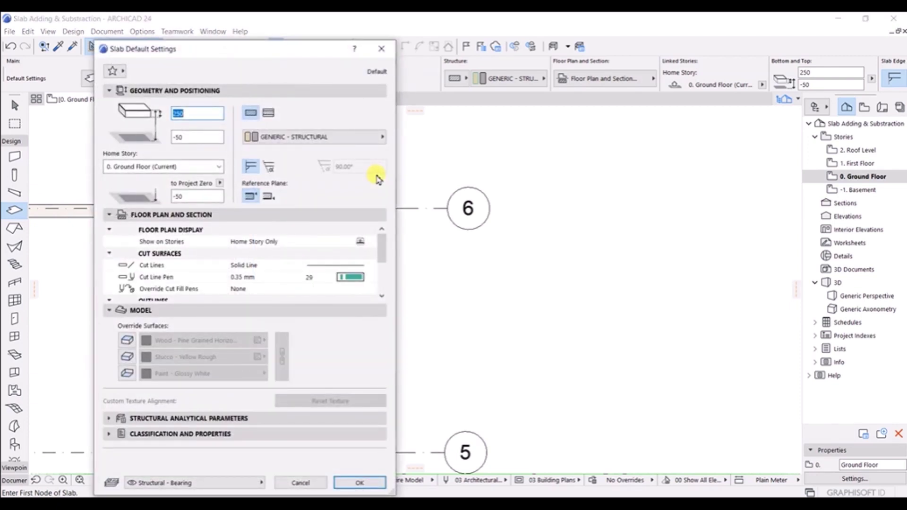
double_click(198, 137)
type("0")
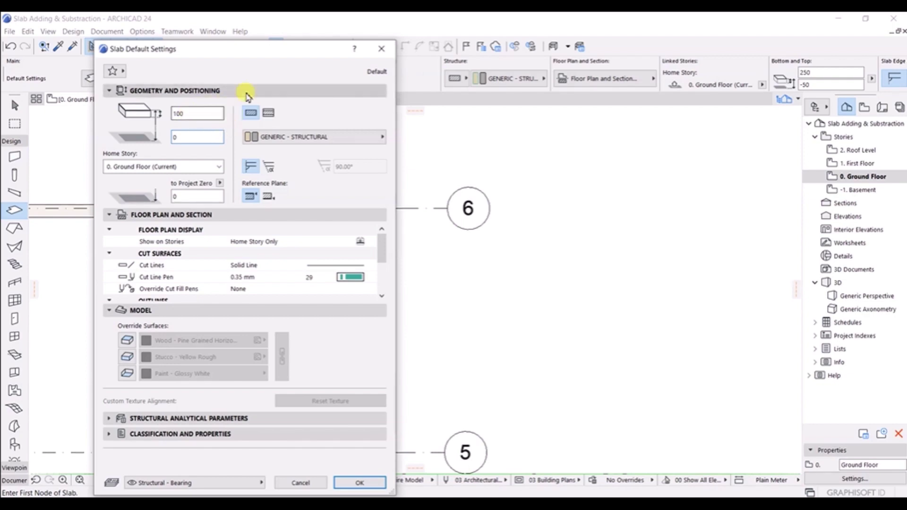
left_click_drag(254, 61, 257, 57)
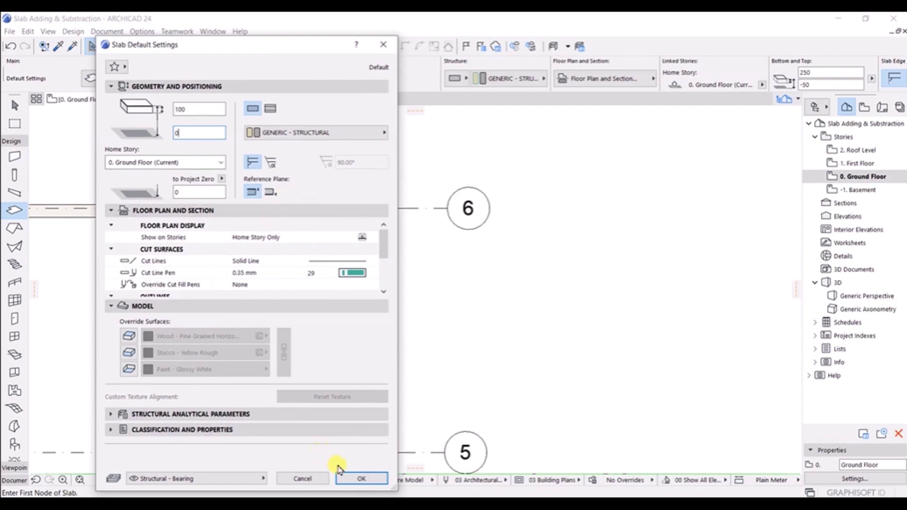
left_click(361, 479)
Start another slab outline at the outer lower corner of grid line 6's pier and run its first edge 3000 horizontally away from the building.
scroll(359, 207, "up", 3)
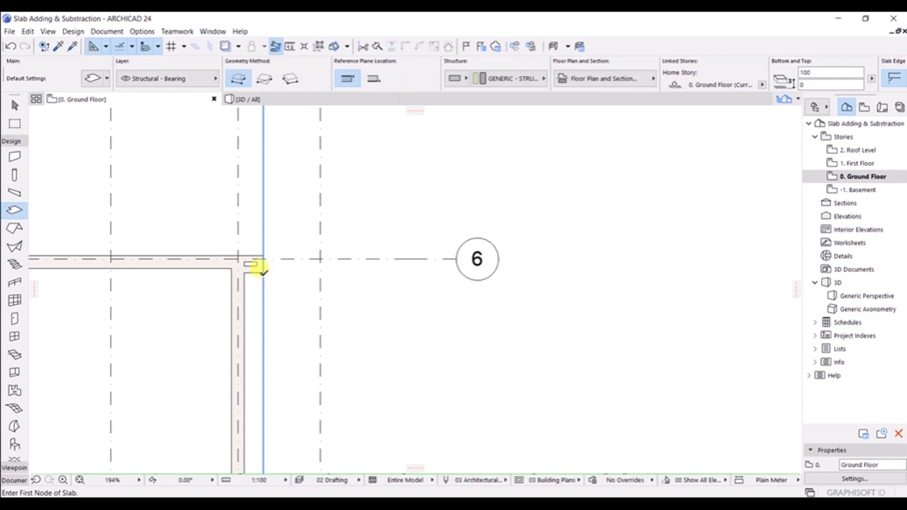
left_click(263, 273)
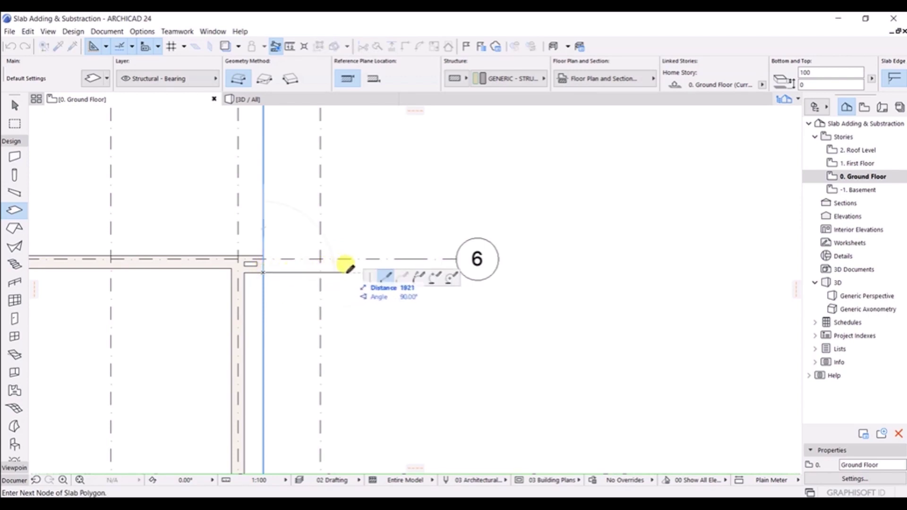
middle_click_drag(358, 269, 316, 262)
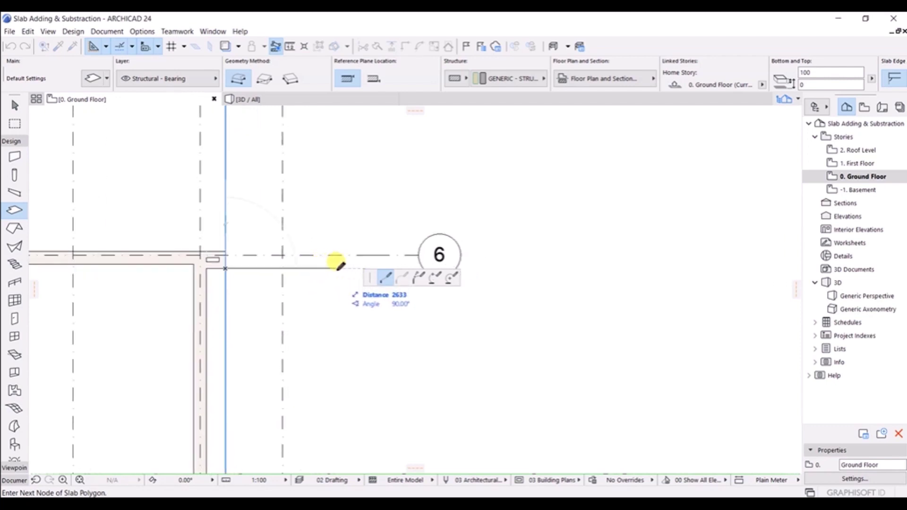
type("300")
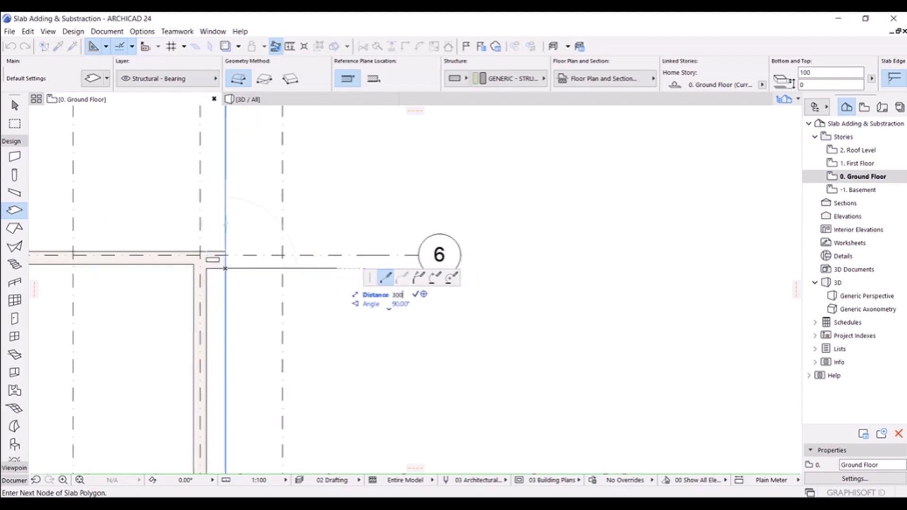
type("0")
key("Return")
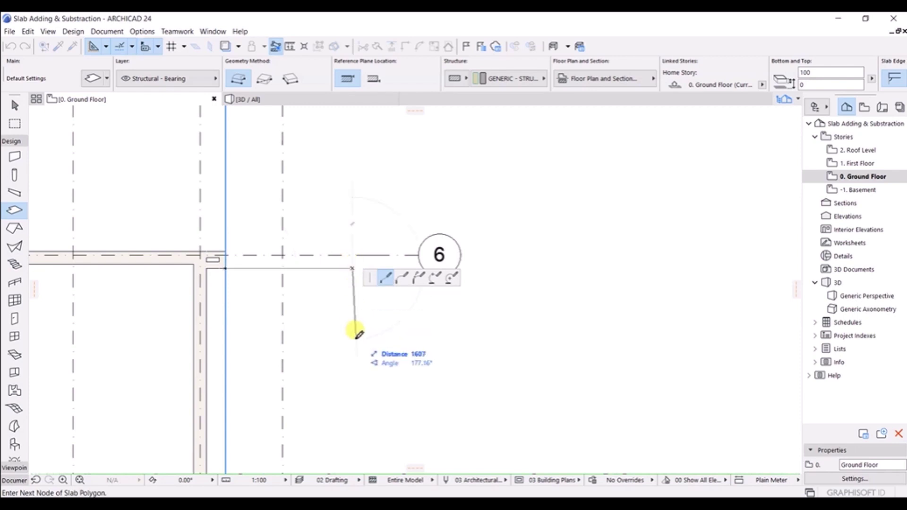
Continue the slab outline vertically down to grid line 4 with an edge about 10150 long.
middle_click_drag(344, 399, 343, 259)
middle_click_drag(355, 371, 354, 263)
middle_click_drag(348, 391, 346, 283)
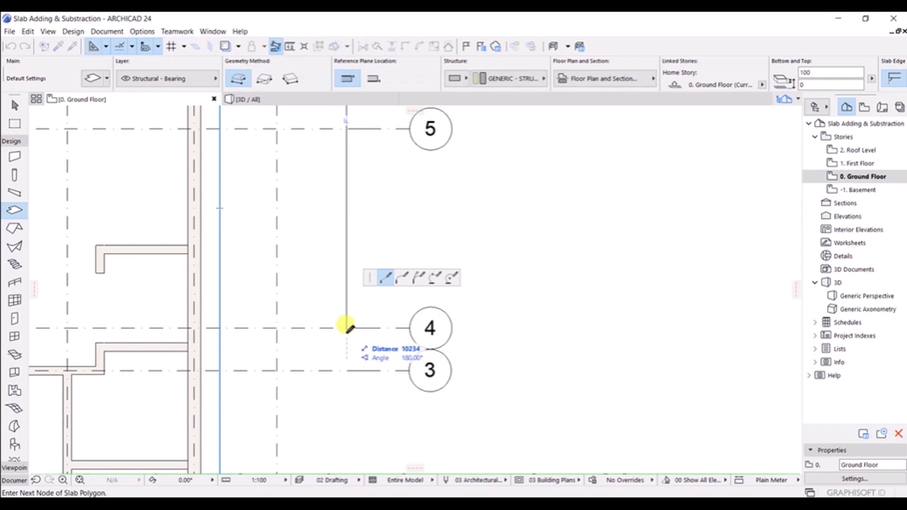
left_click(347, 327)
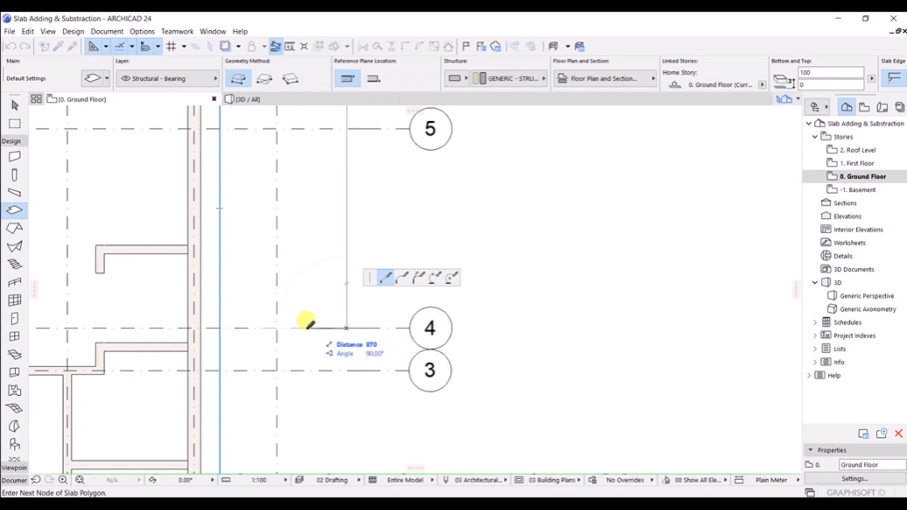
Run the outline along grid line 4 back to grid line G and close the slab at its starting pier corner.
scroll(276, 323, "down", 4)
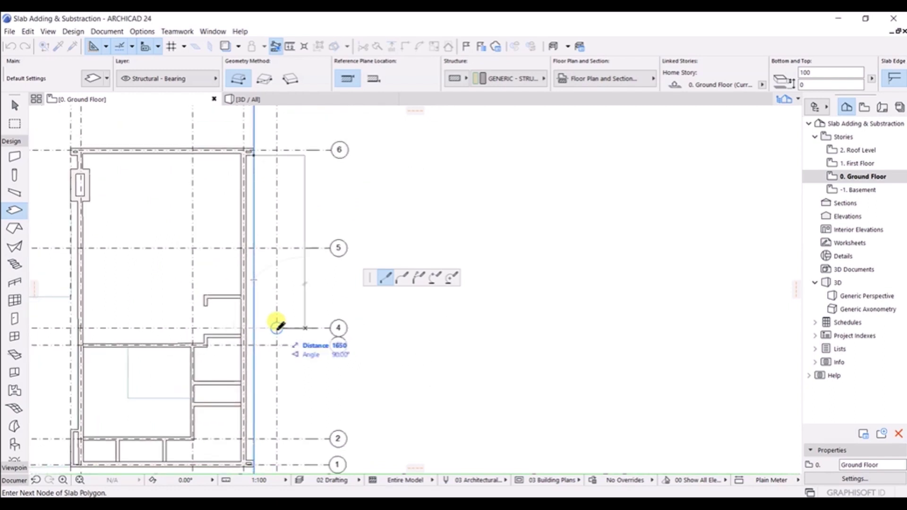
scroll(276, 322, "up", 4)
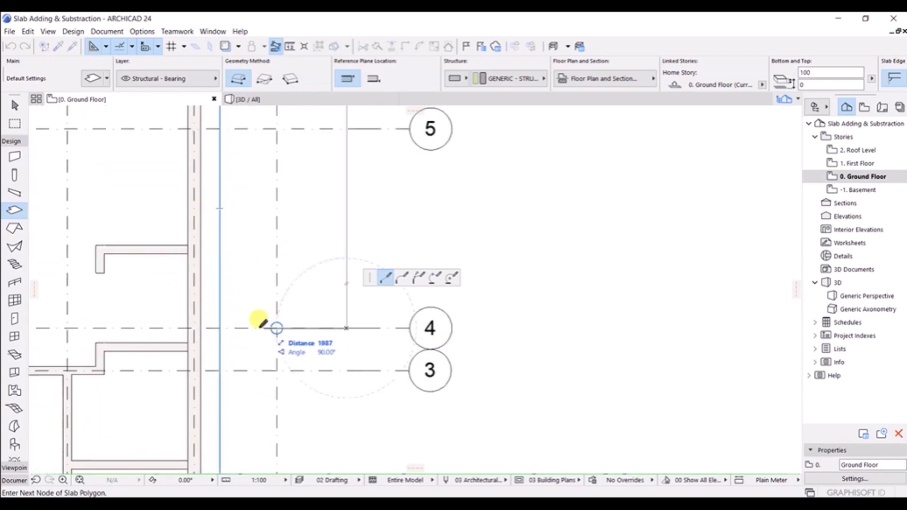
left_click(221, 324)
middle_click_drag(233, 196, 215, 352)
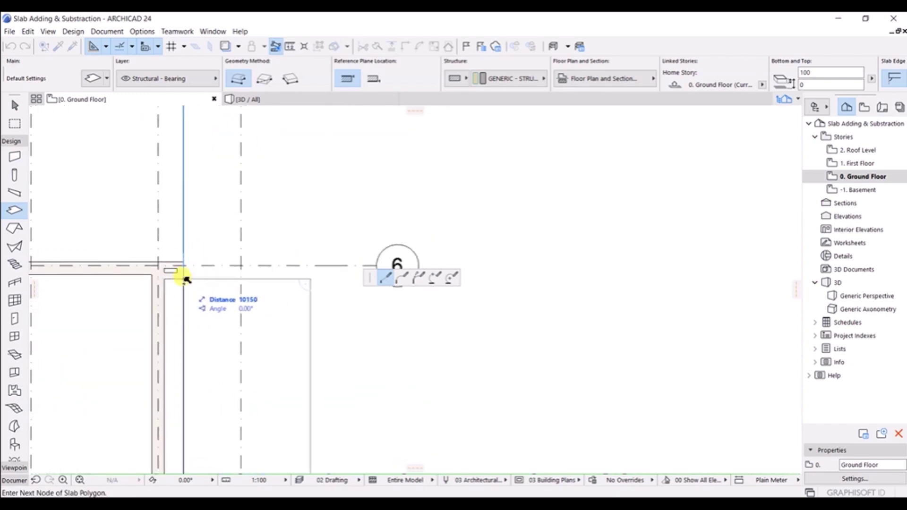
left_click(184, 275)
Inspect the strip slab and the 3000 wide slab beside the outer wall in the 3D perspective, and return to the Ground Floor plan.
scroll(292, 269, "down", 2)
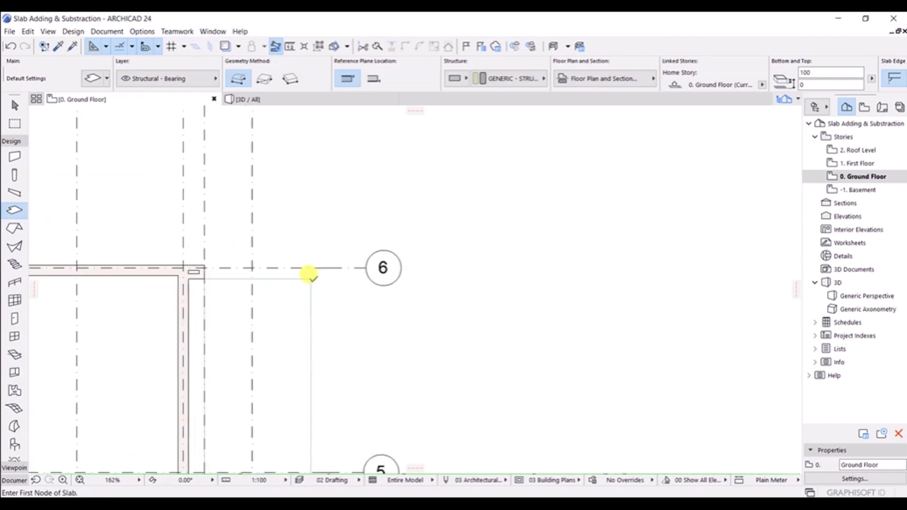
scroll(302, 284, "down", 3)
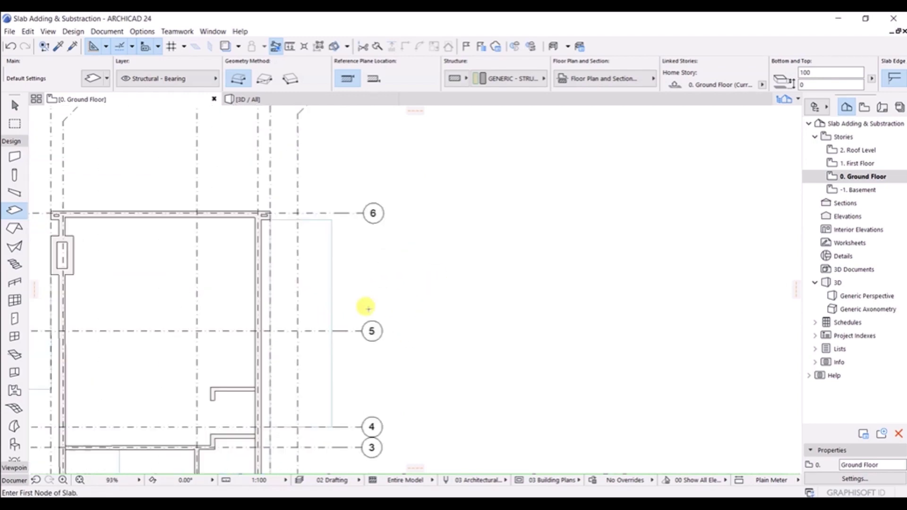
left_click(255, 100)
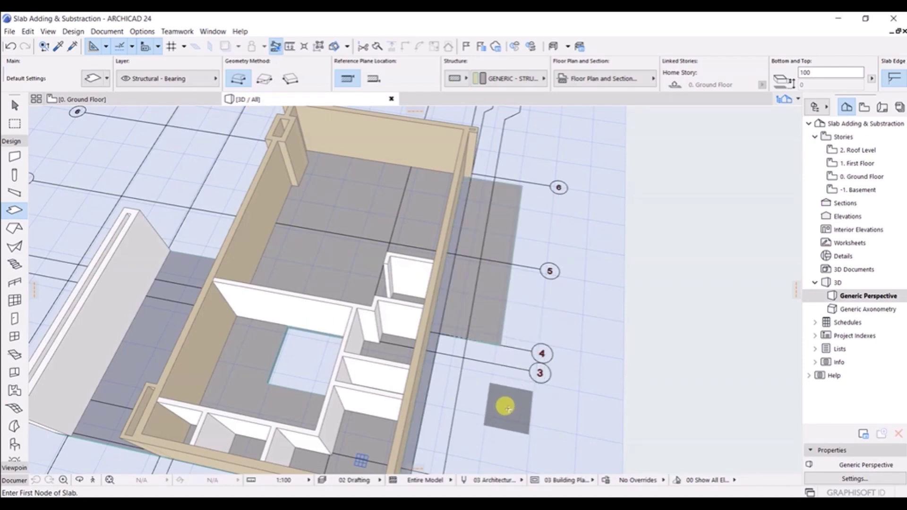
left_click(15, 105)
middle_click_drag(530, 397, 422, 327, "shift")
scroll(444, 367, "up", 6)
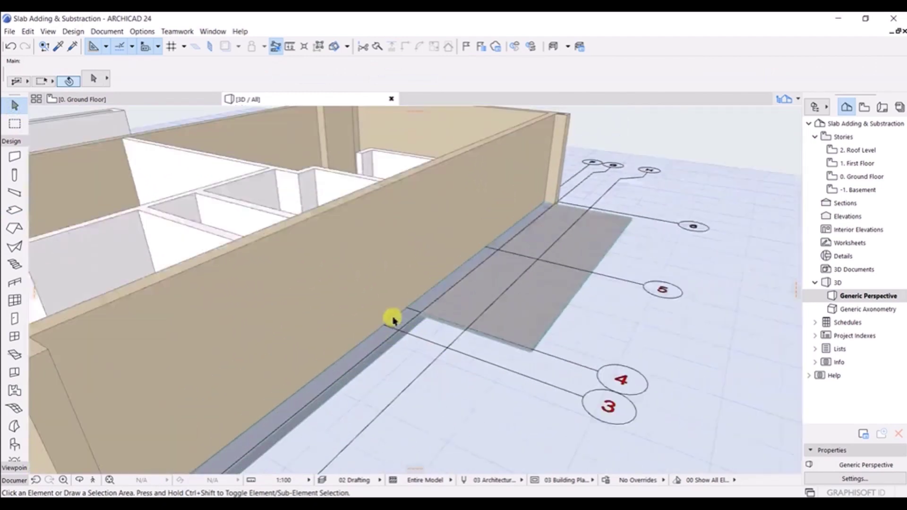
scroll(485, 376, "down", 6)
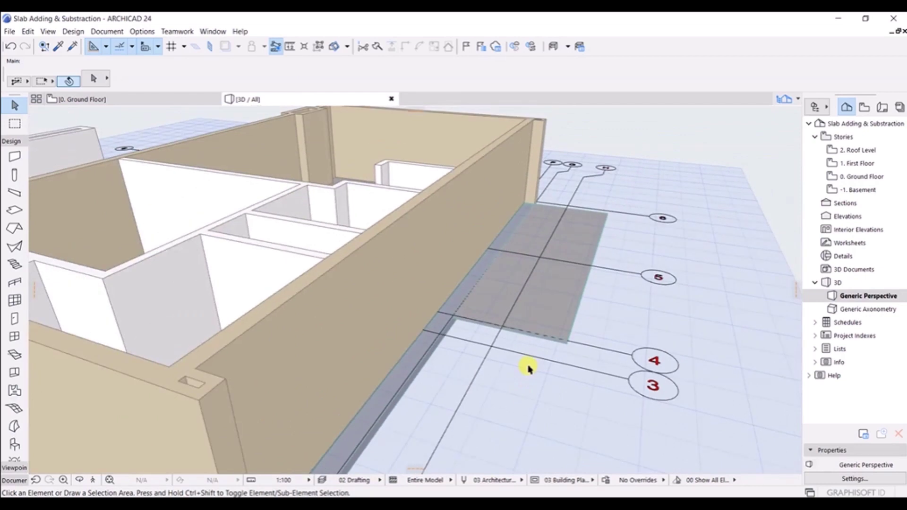
scroll(529, 369, "down", 4)
middle_click_drag(532, 367, 565, 418, "shift")
middle_click_drag(520, 385, 557, 378, "shift")
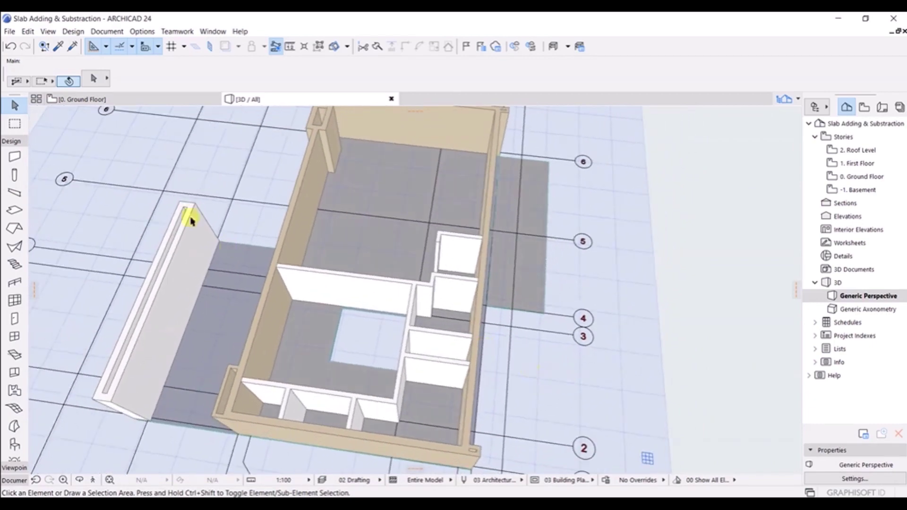
left_click(142, 100)
scroll(468, 271, "down", 5)
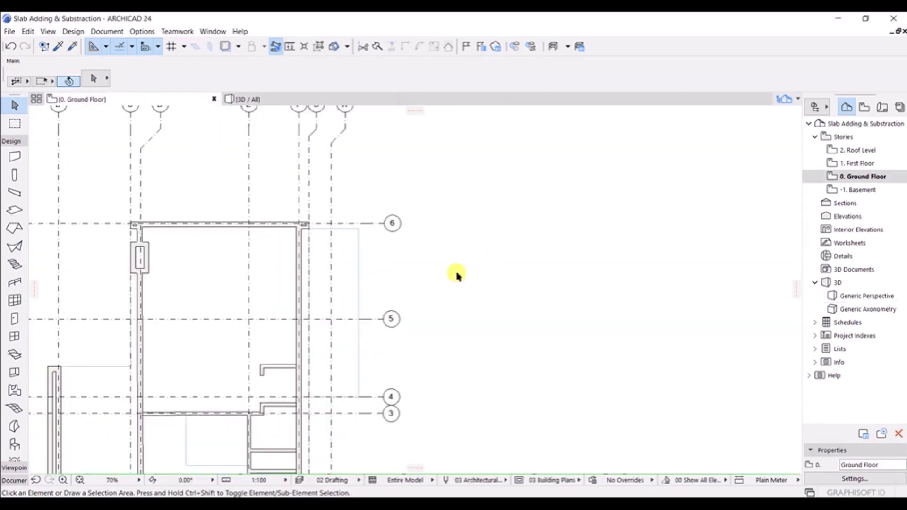